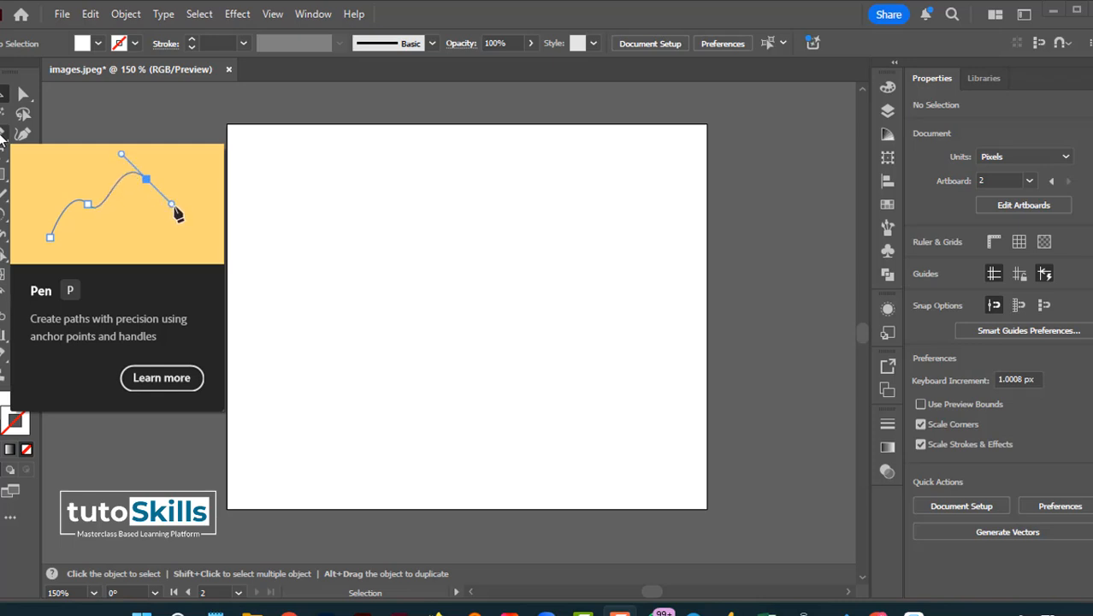
Step: Draw a closed triangle with the Pen tool, with corners at about (64, 126), (168, 63) and (220, 164) px
{"action": "right_click", "coordinate": [1, 135]}
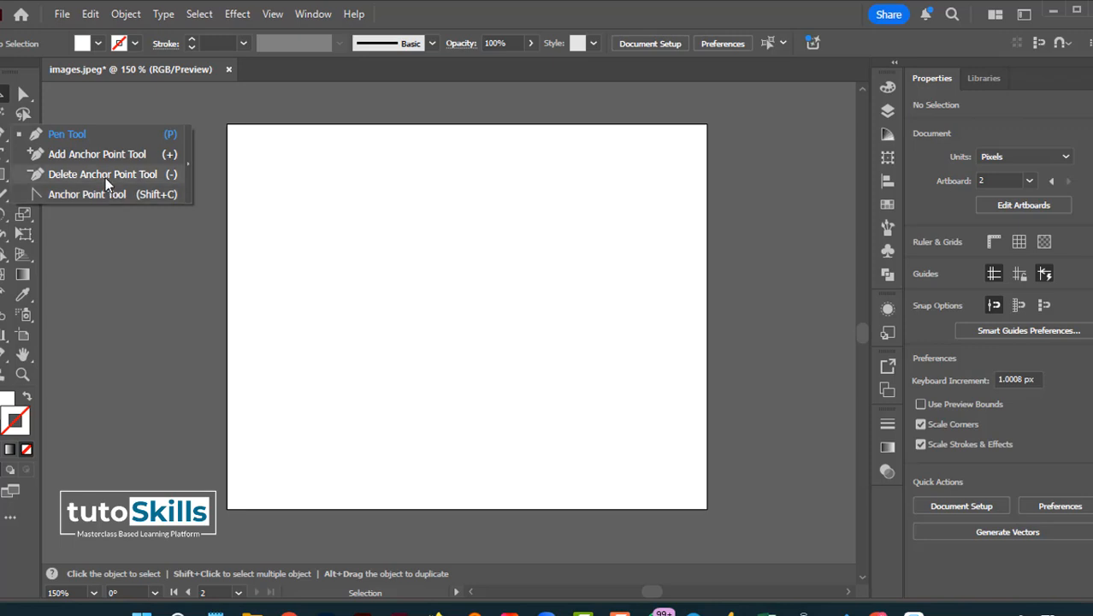
{"action": "left_click", "coordinate": [75, 135]}
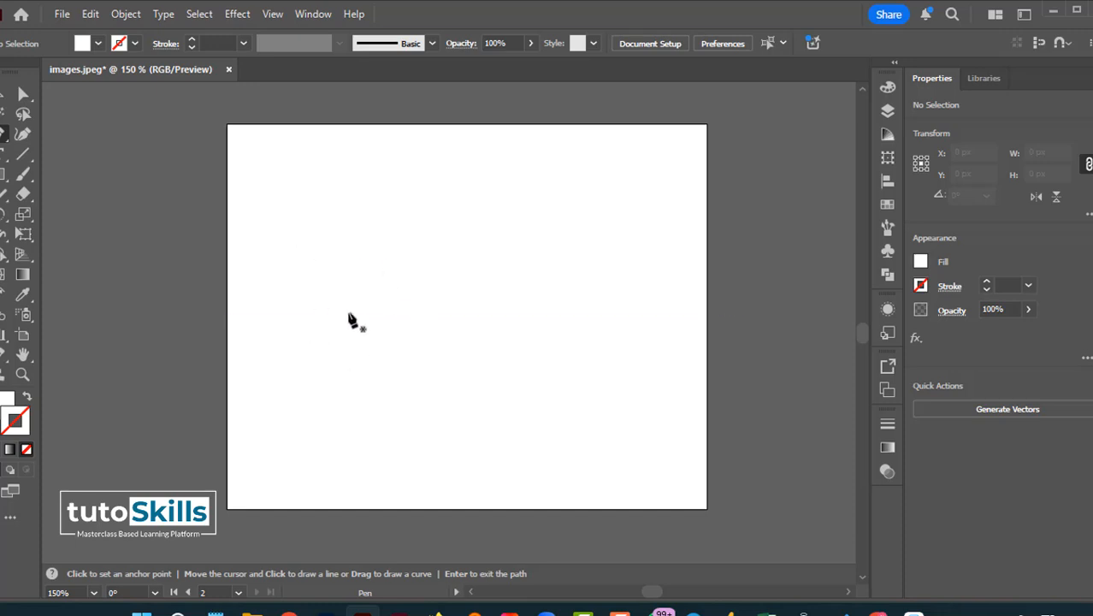
{"action": "left_click", "coordinate": [319, 307]}
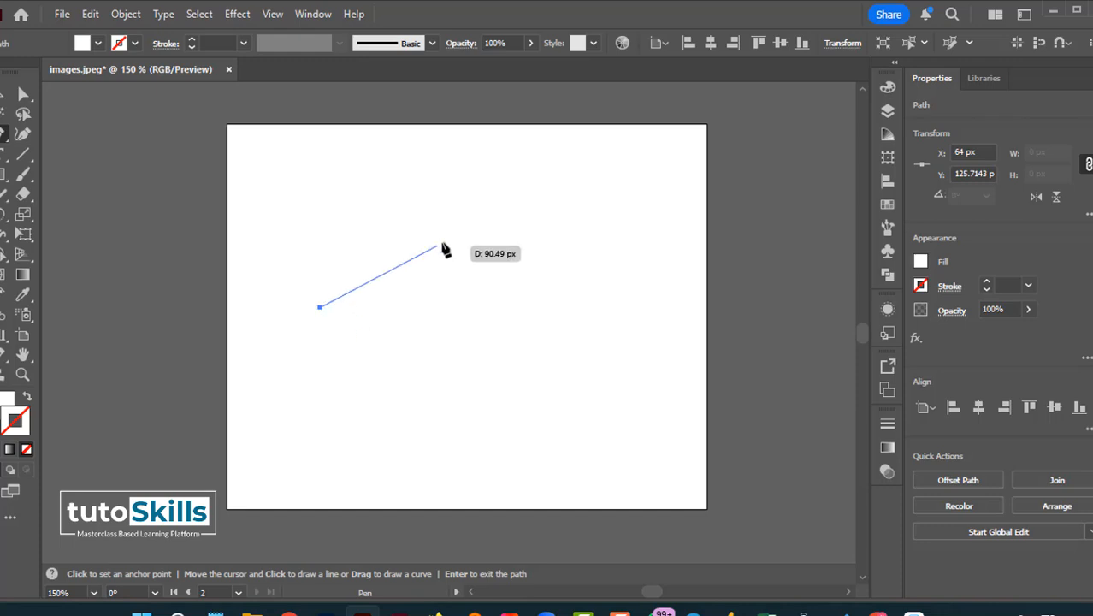
{"action": "left_click", "coordinate": [472, 217]}
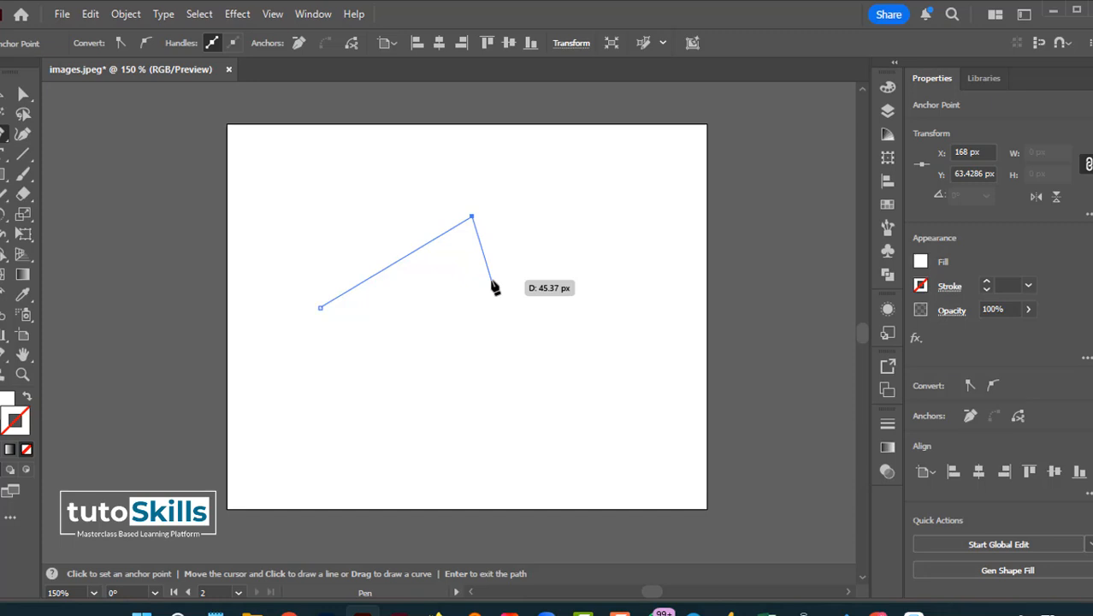
{"action": "left_click", "coordinate": [547, 364]}
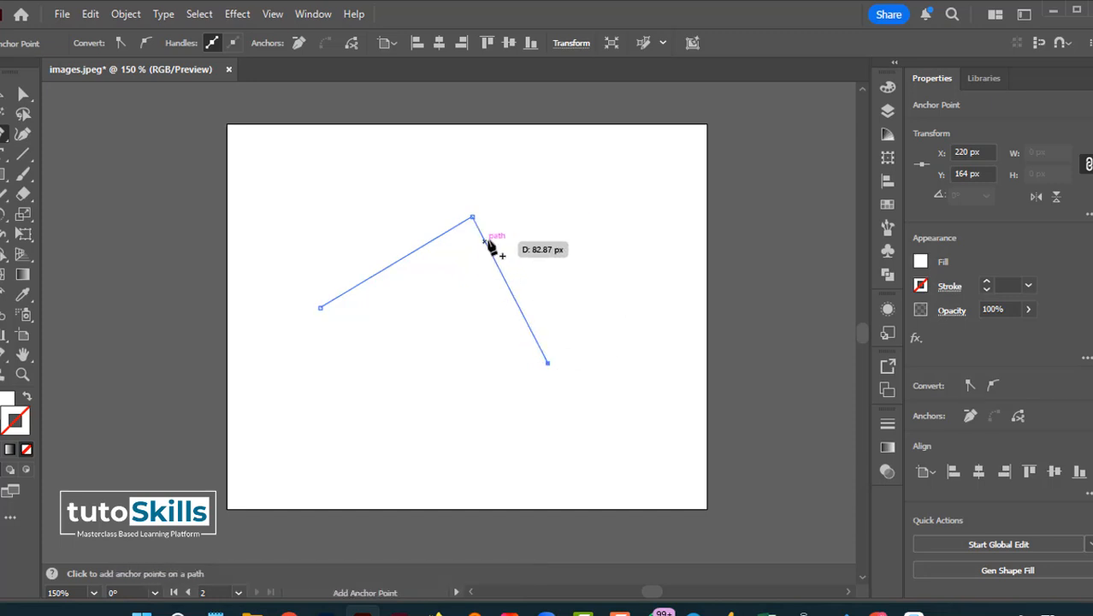
{"action": "left_click", "coordinate": [321, 310]}
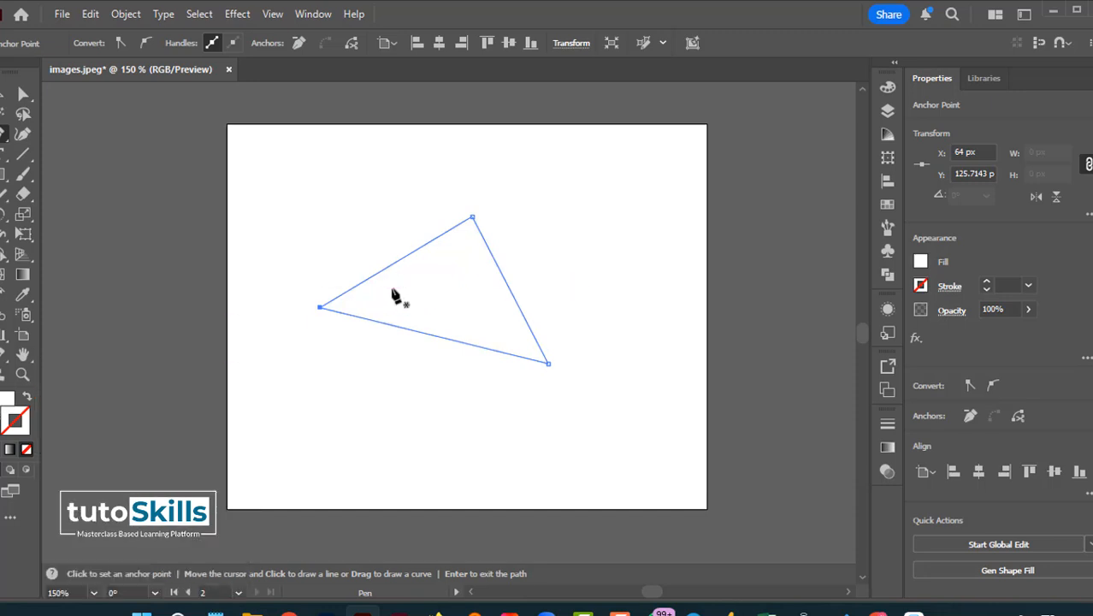
Step: Set the triangle's fill colour to dark red 6d0f0f
{"action": "double_click", "coordinate": [5, 402]}
{"action": "type", "text": "6d0f0f"}
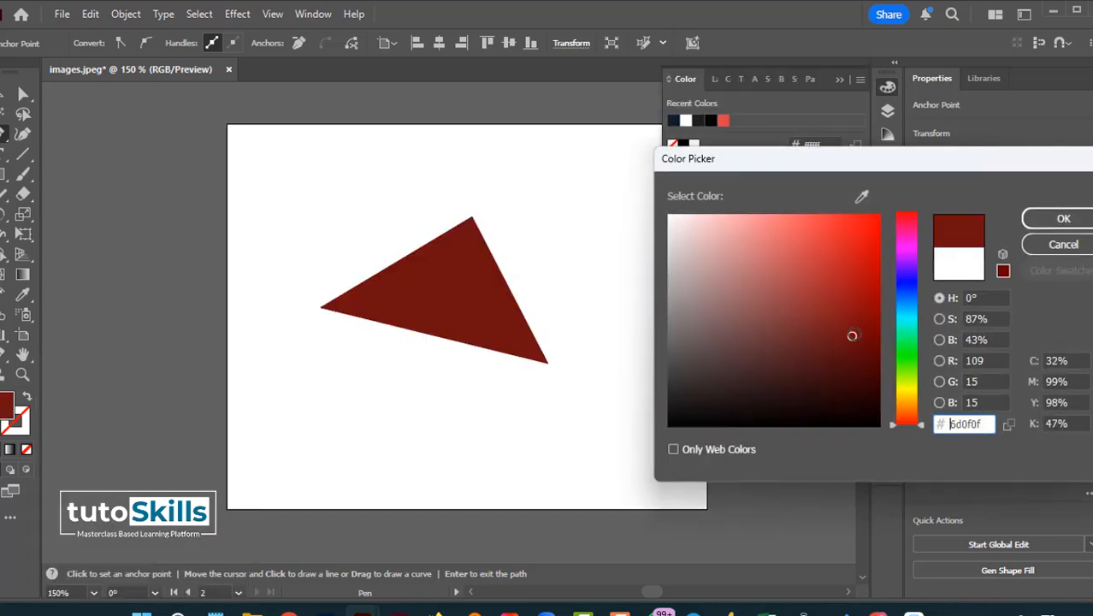
{"action": "left_click", "coordinate": [1063, 218]}
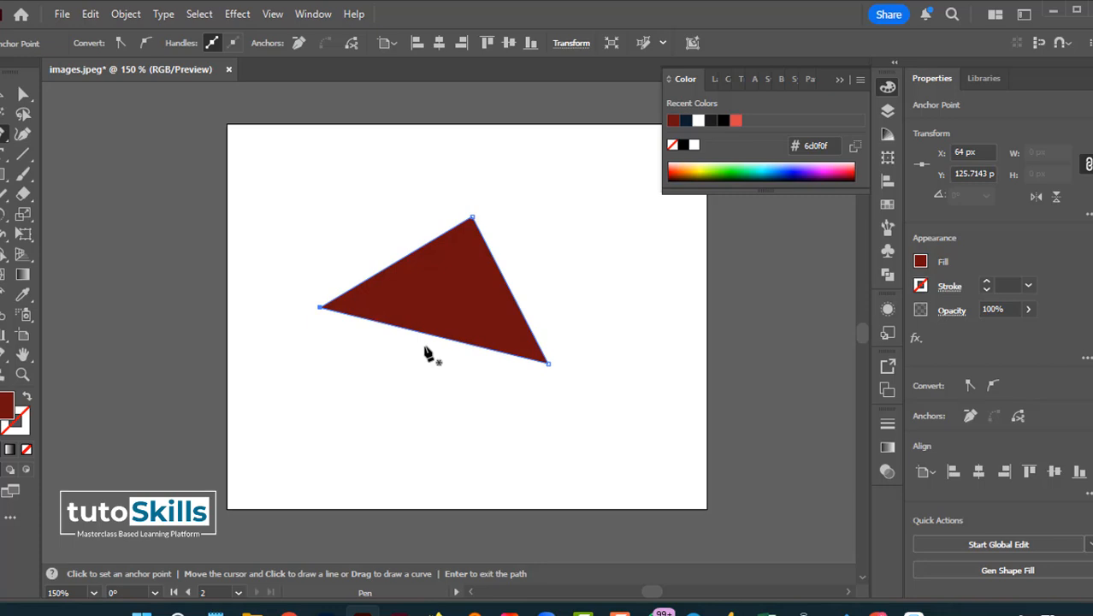
Step: Remove the triangle from the artboard
{"action": "key", "text": "v"}
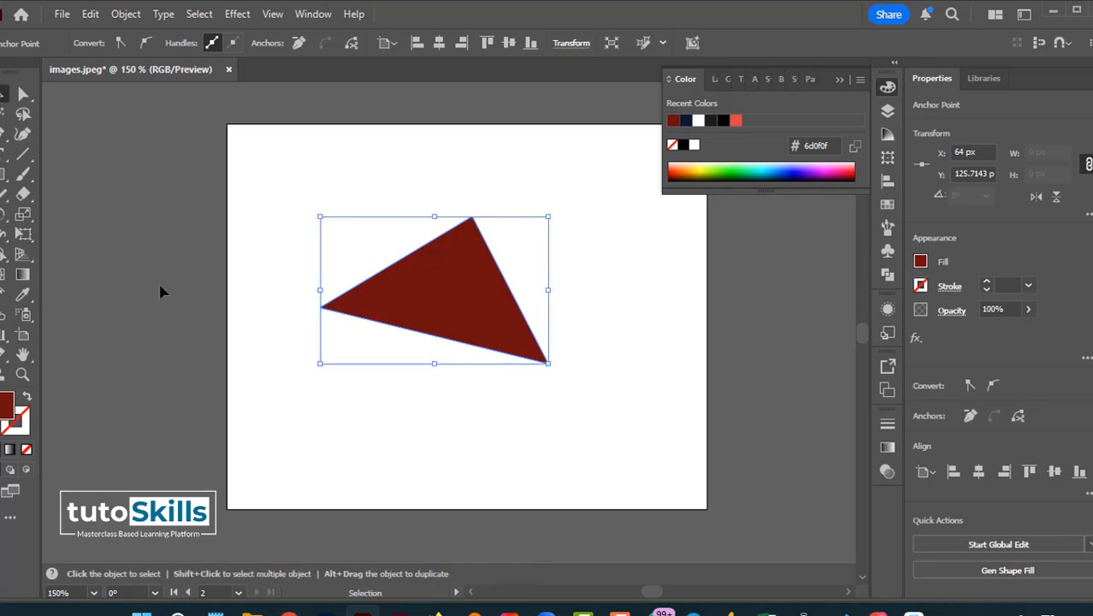
{"action": "key", "text": "ctrl+z"}
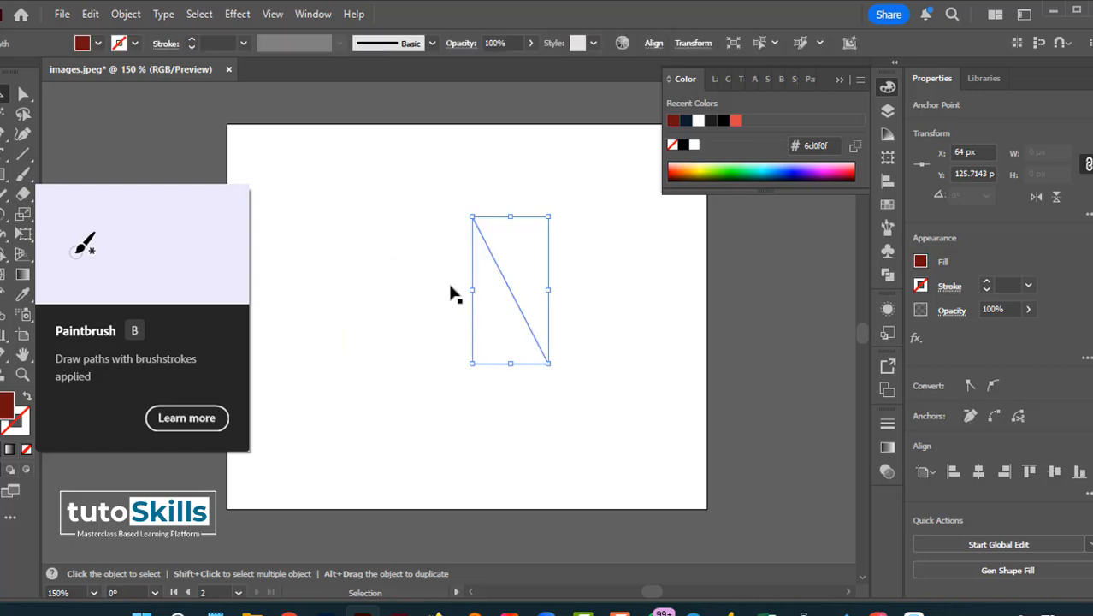
{"action": "key", "text": "Delete"}
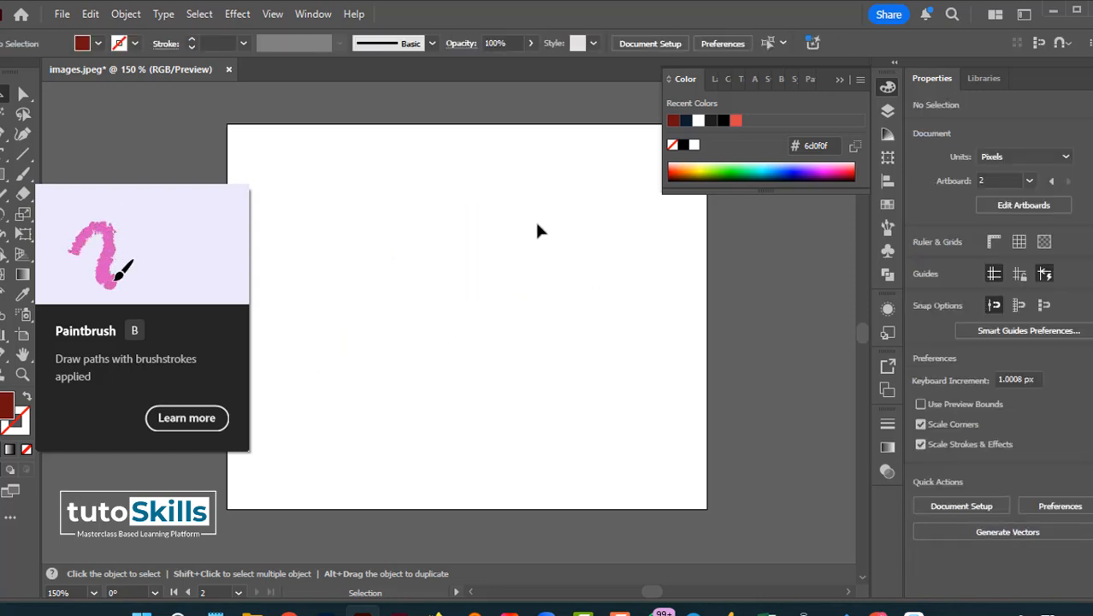
Step: Draw a closed, irregular four-sided shape about 170 × 122 px with straight Pen tool segments
{"action": "left_click", "coordinate": [4, 135]}
{"action": "left_click", "coordinate": [325, 365]}
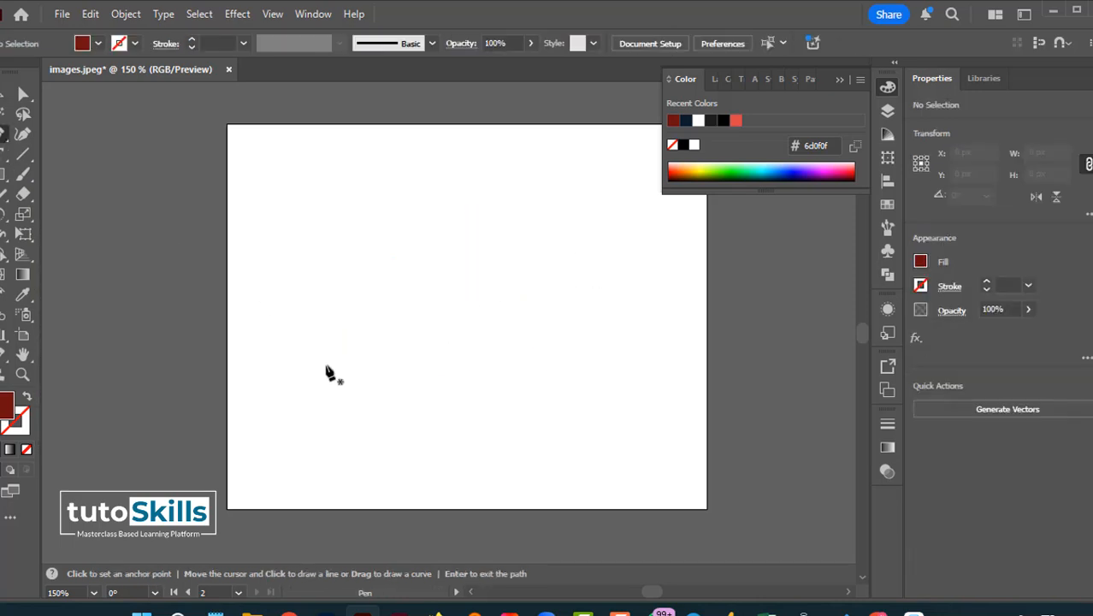
{"action": "left_click", "coordinate": [335, 207]}
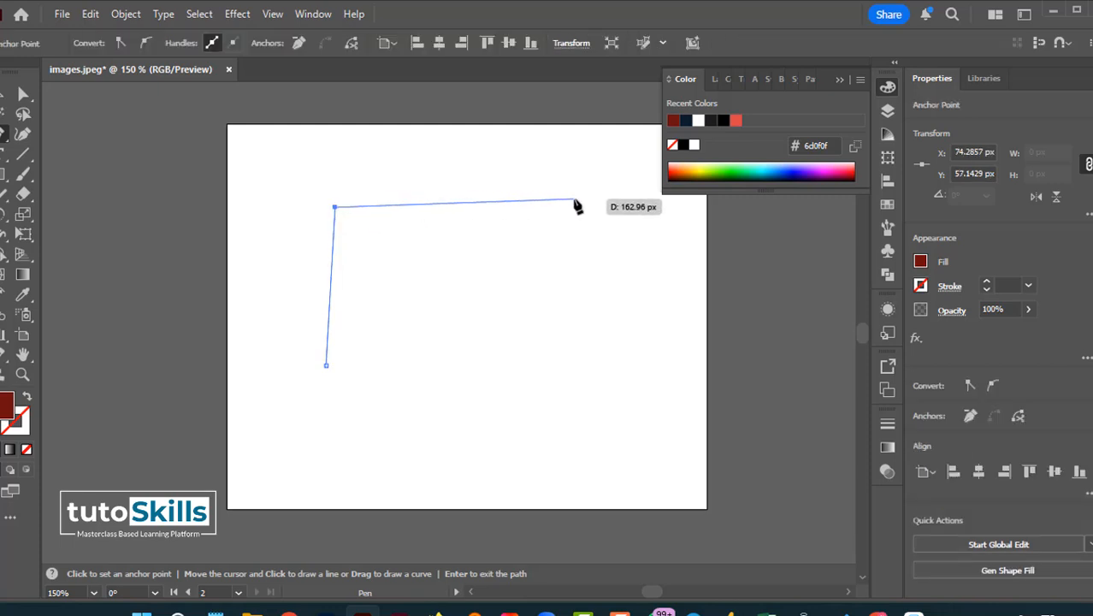
{"action": "left_click", "coordinate": [574, 199]}
{"action": "left_click", "coordinate": [550, 376]}
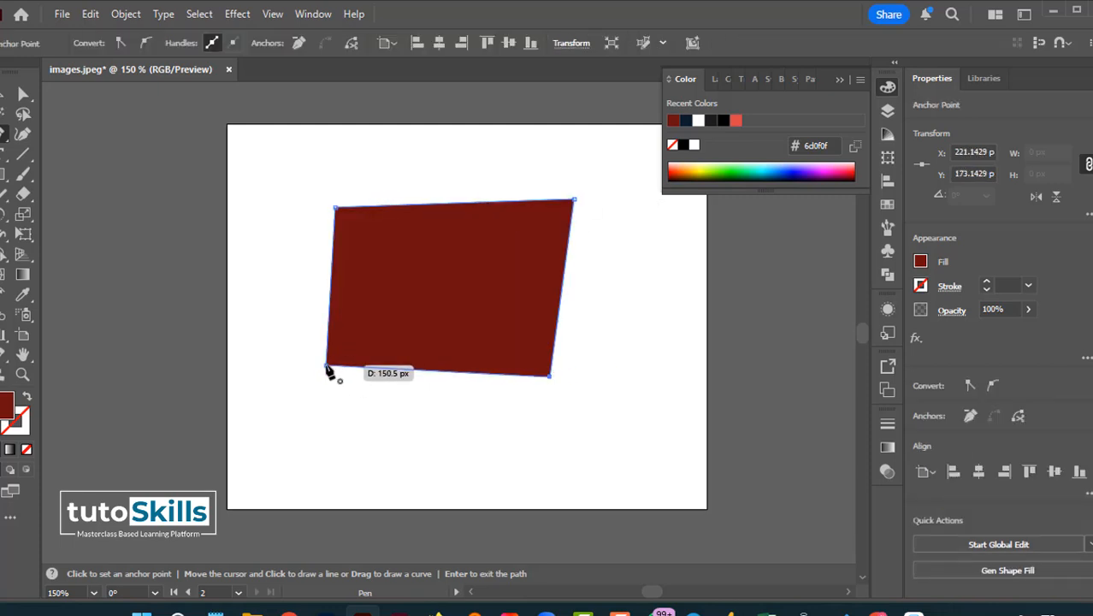
{"action": "left_click", "coordinate": [326, 366]}
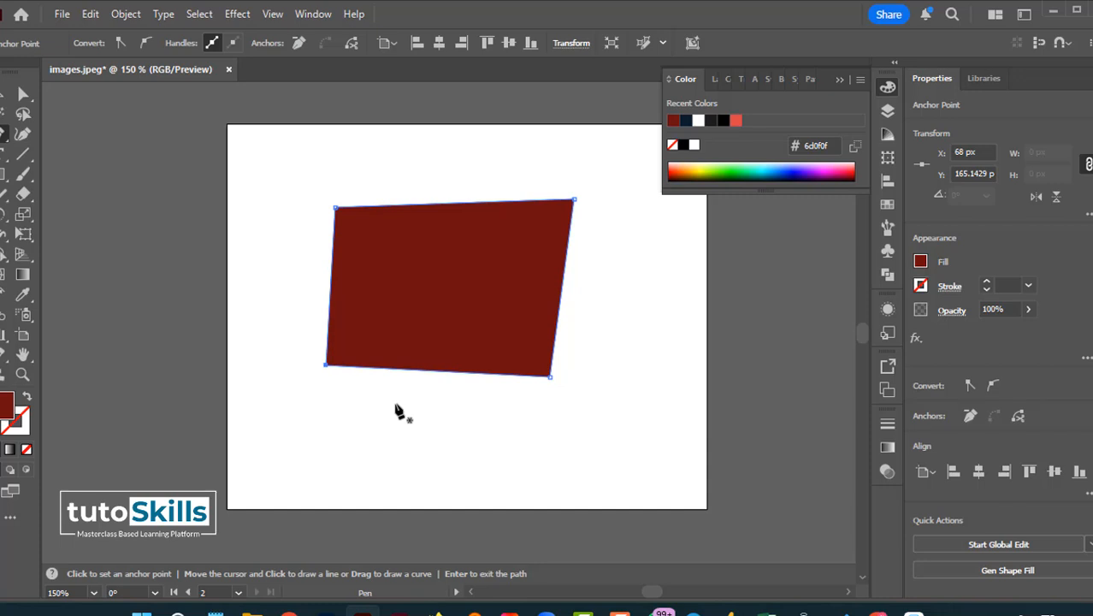
Step: Select the four-sided shape and delete it
{"action": "key", "text": "v"}
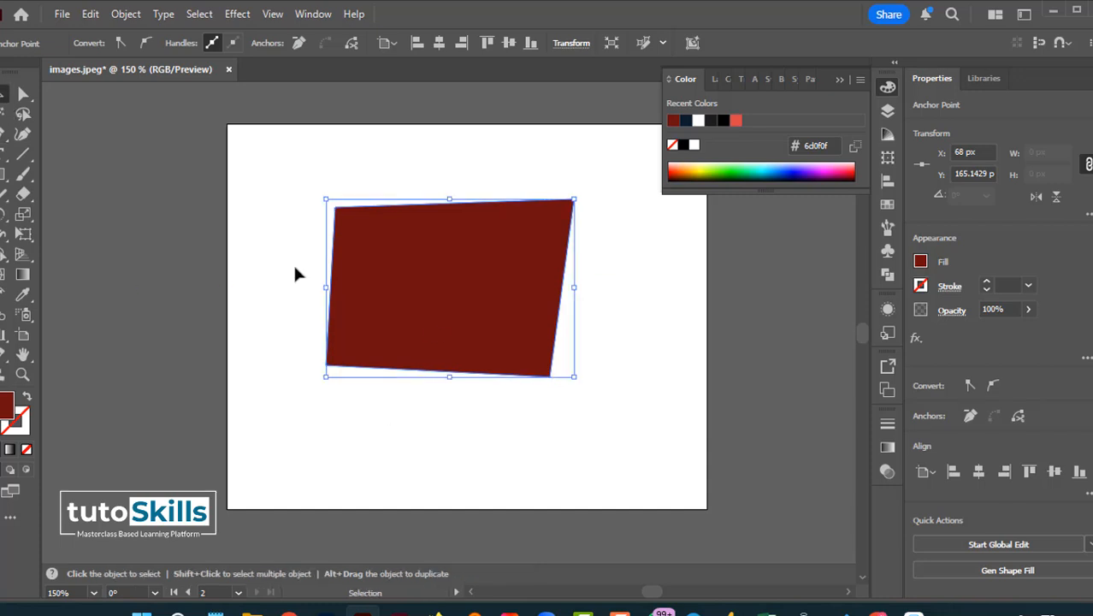
{"action": "left_click", "coordinate": [433, 330]}
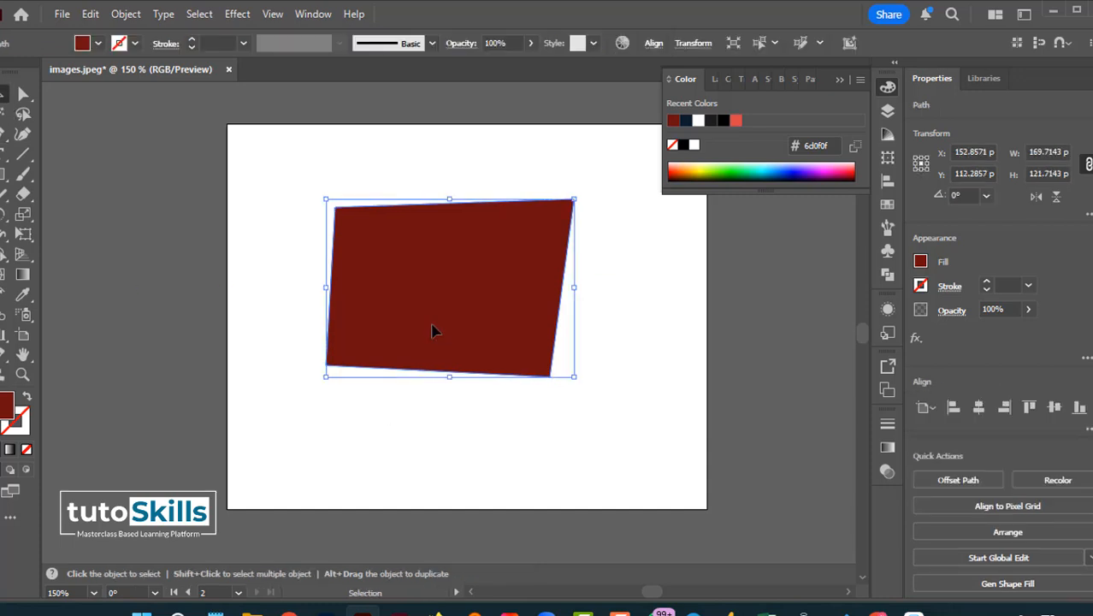
{"action": "key", "text": "Delete"}
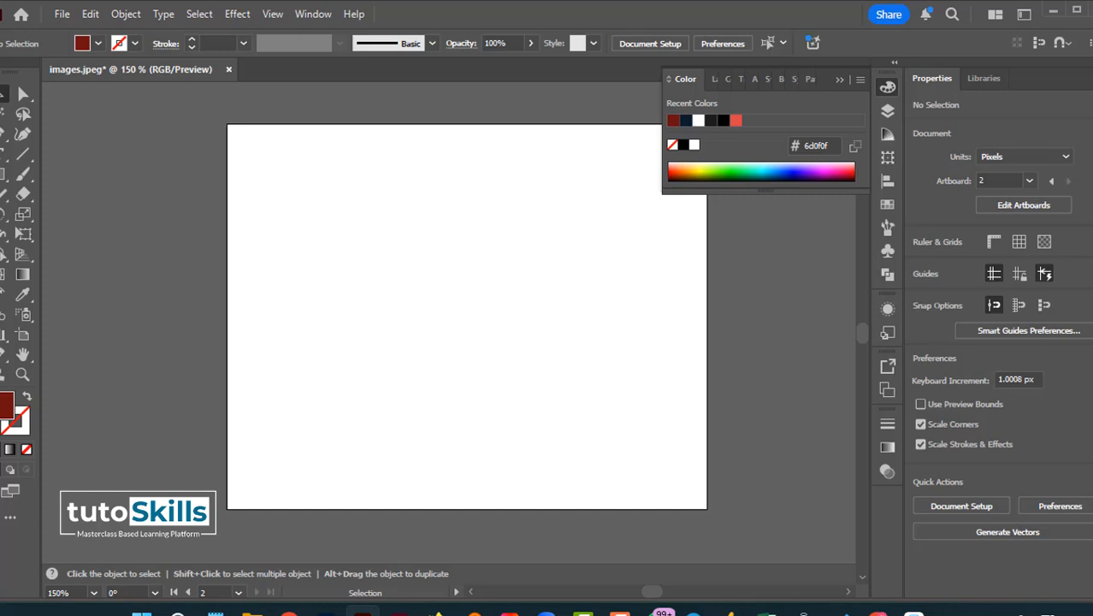
Step: Draw an upward-bowed Pen tool curve from about (67, 139) to (179, 75) px, with long direction handles at its end anchor
{"action": "left_click", "coordinate": [22, 133]}
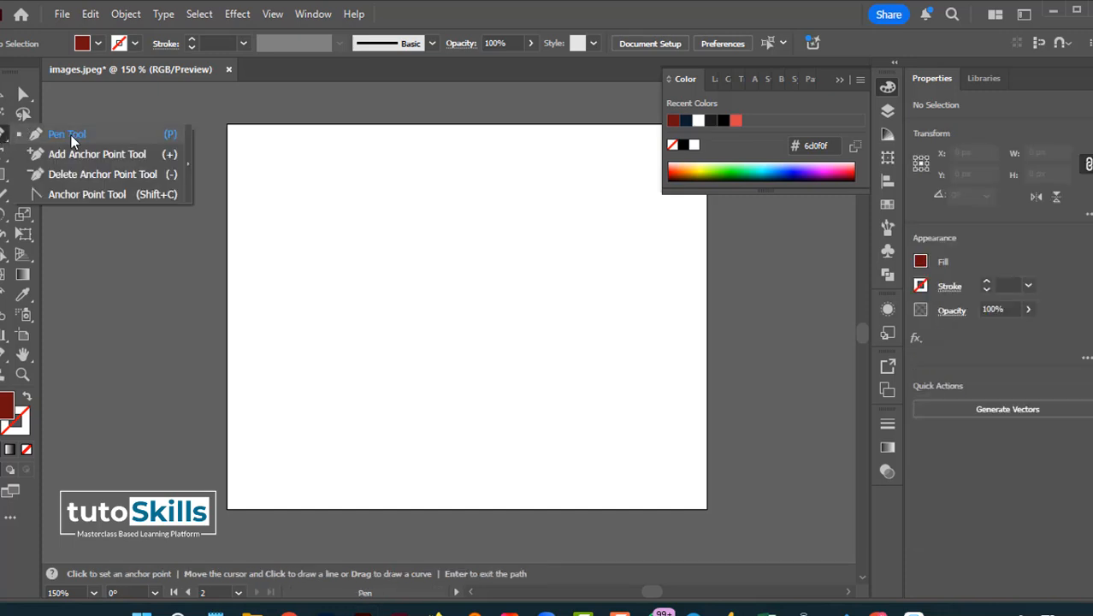
{"action": "left_click", "coordinate": [72, 140]}
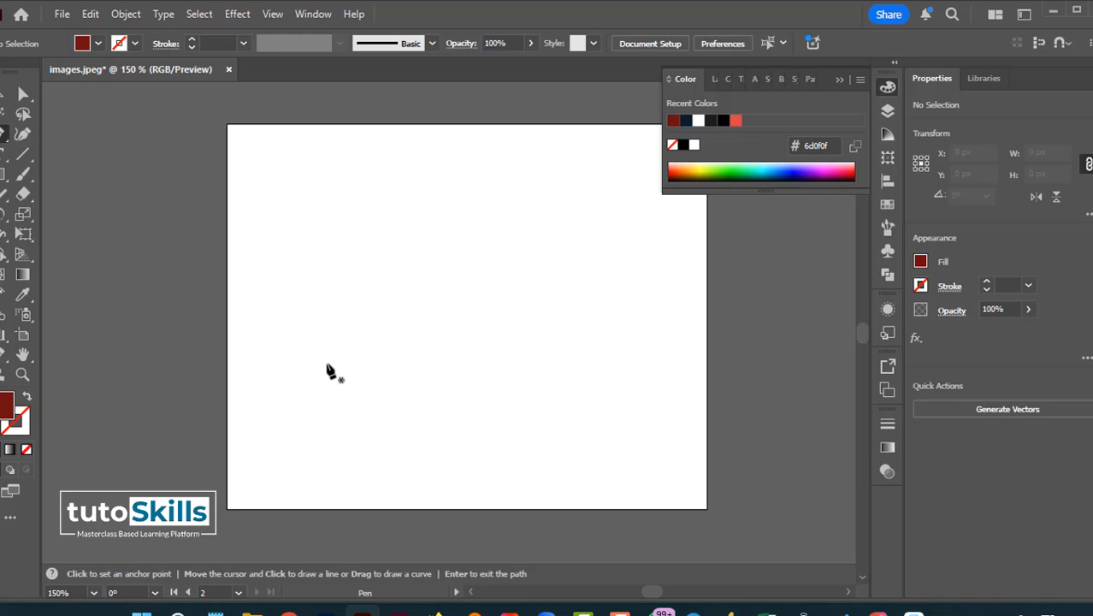
{"action": "left_click", "coordinate": [323, 328]}
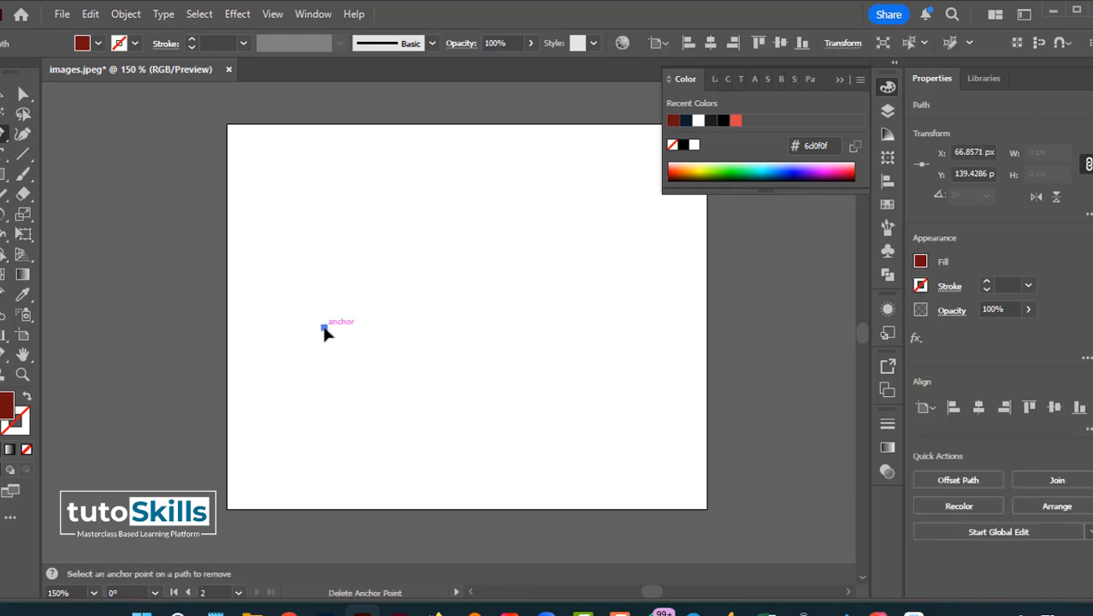
{"action": "left_click", "coordinate": [487, 234]}
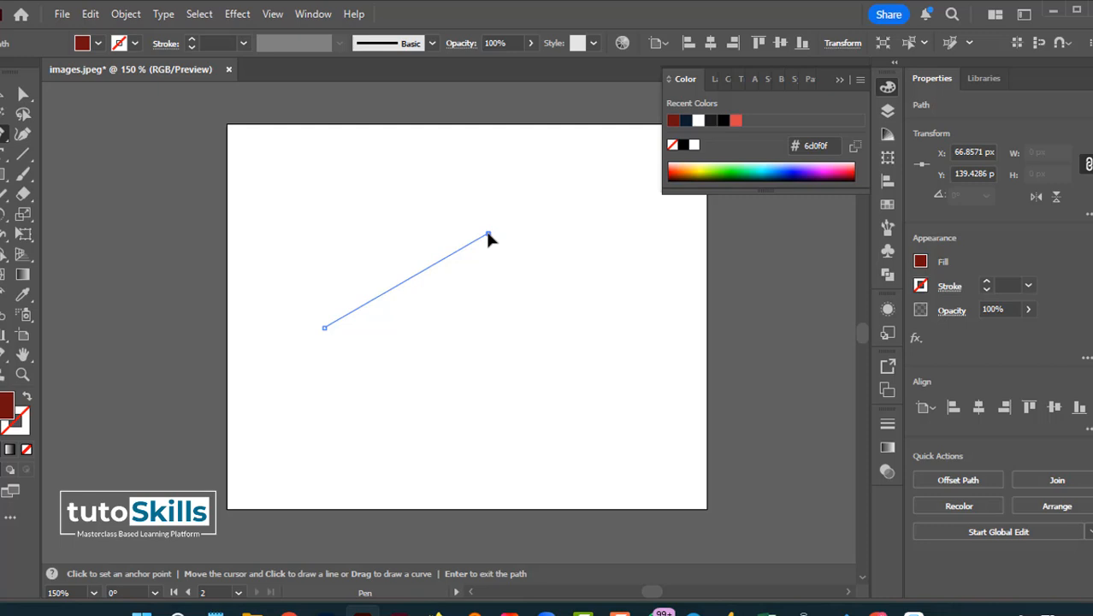
{"action": "mouse_move", "coordinate": [489, 238]}
{"action": "left_mouse_down"}
{"action": "mouse_move", "coordinate": [520, 279]}
{"action": "mouse_move", "coordinate": [469, 174]}
{"action": "mouse_move", "coordinate": [550, 283]}
{"action": "mouse_move", "coordinate": [501, 233]}
{"action": "left_mouse_up"}
{"action": "mouse_move", "coordinate": [503, 239]}
{"action": "left_mouse_down"}
{"action": "mouse_move", "coordinate": [572, 312]}
{"action": "mouse_move", "coordinate": [656, 374]}
{"action": "mouse_move", "coordinate": [497, 239]}
{"action": "left_mouse_up"}
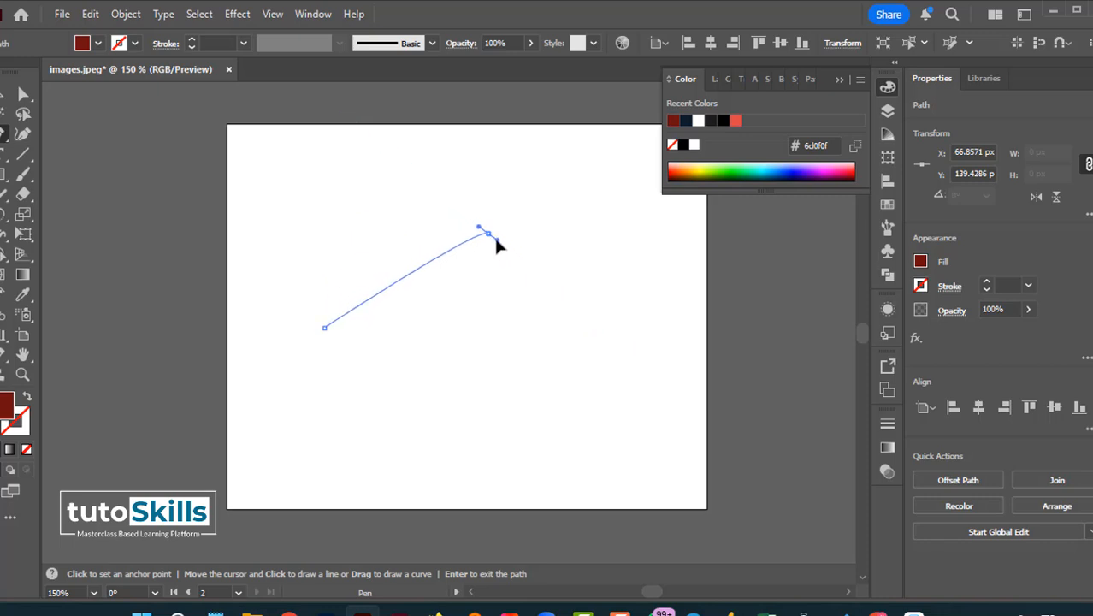
{"action": "left_click_drag", "start_coordinate": [496, 239], "coordinate": [588, 223]}
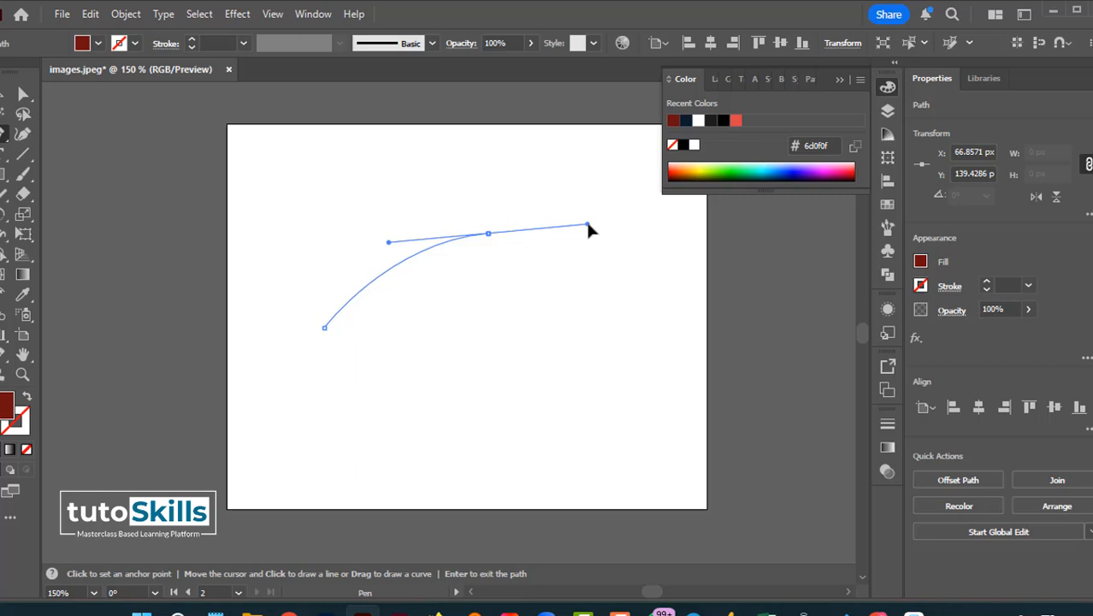
{"action": "left_click_drag", "start_coordinate": [589, 226], "coordinate": [642, 260]}
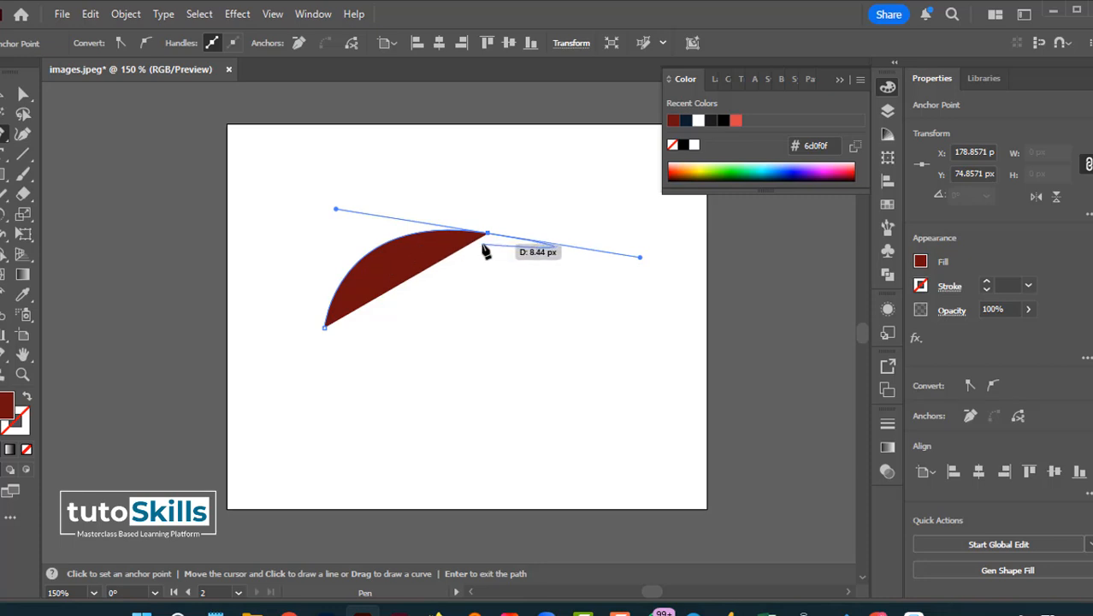
{"action": "left_click_drag", "start_coordinate": [484, 250], "coordinate": [646, 265]}
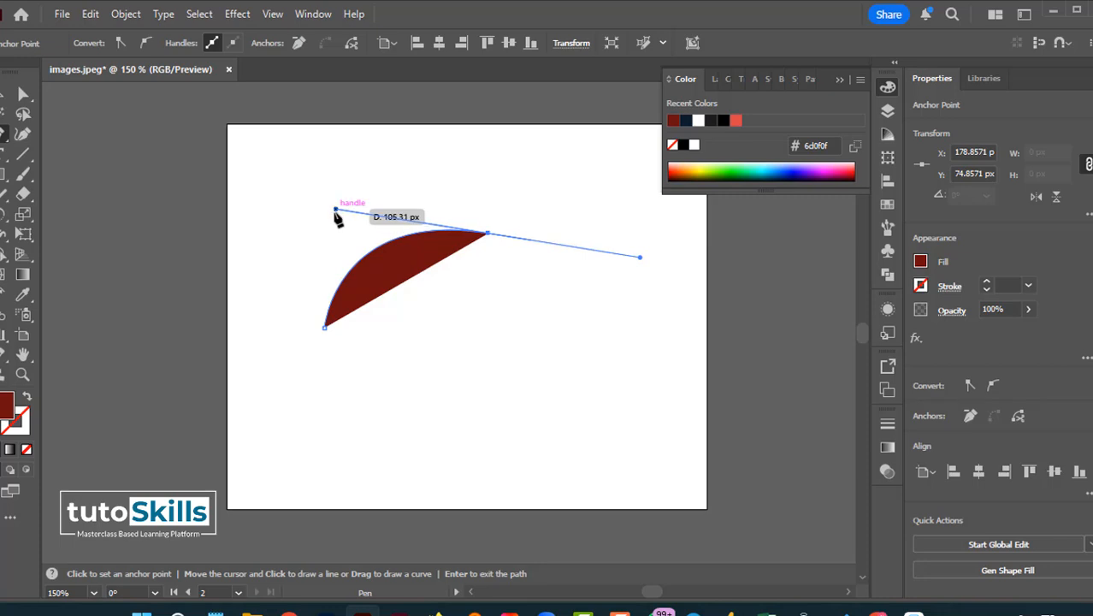
Step: Reshape the arc by moving its incoming handle independently, and remove the outgoing handle from the end anchor
{"action": "key", "text": "alt"}
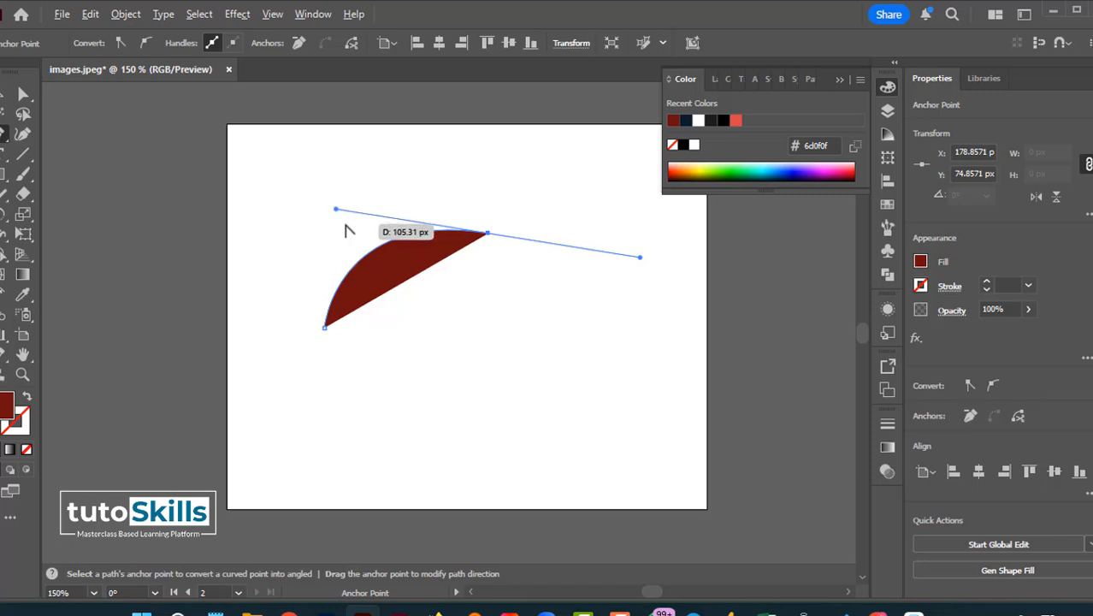
{"action": "left_click_drag", "start_coordinate": [336, 211], "coordinate": [406, 177]}
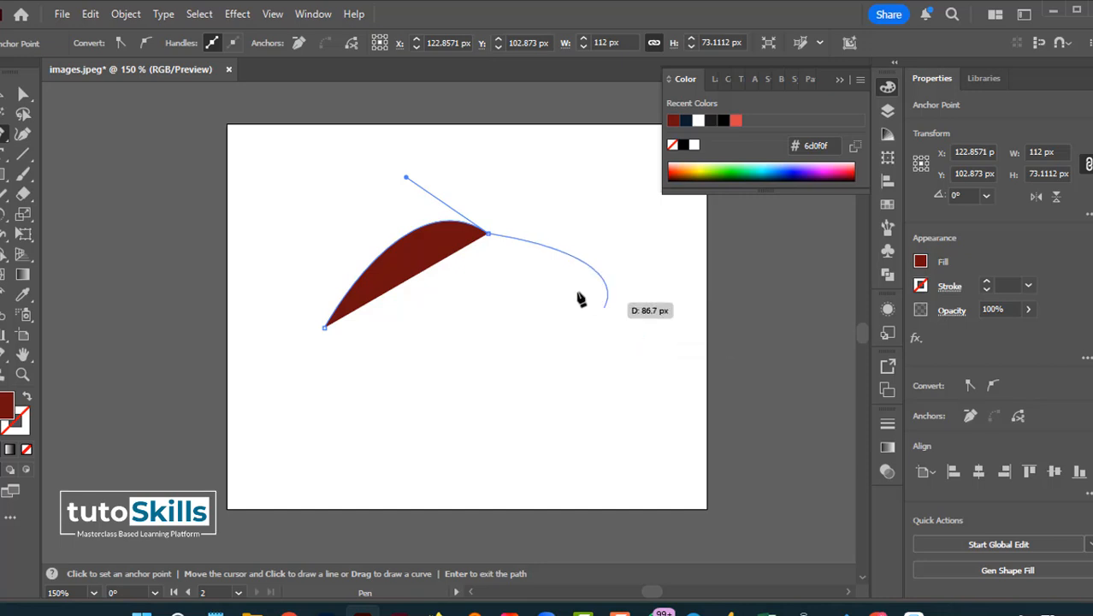
{"action": "left_click", "coordinate": [488, 232]}
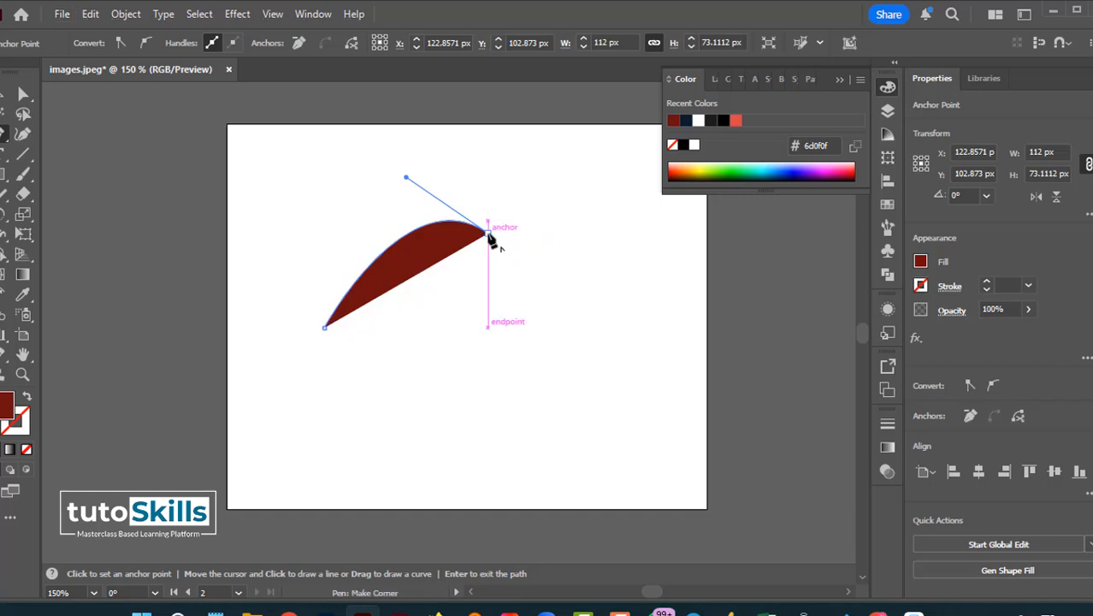
{"action": "left_click_drag", "start_coordinate": [490, 238], "coordinate": [435, 207]}
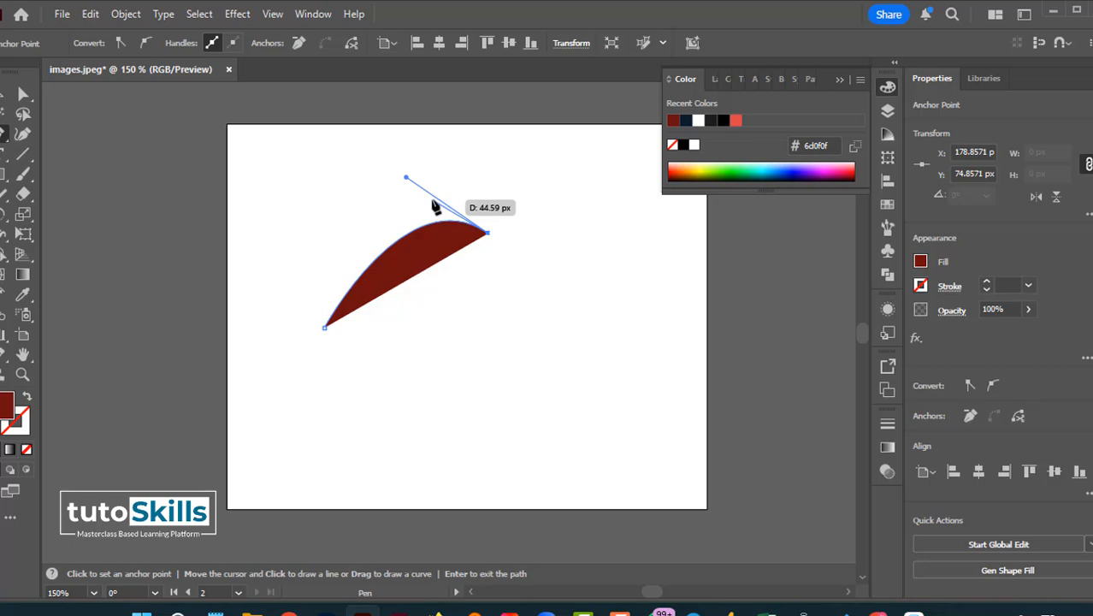
{"action": "left_click_drag", "start_coordinate": [434, 207], "coordinate": [436, 210]}
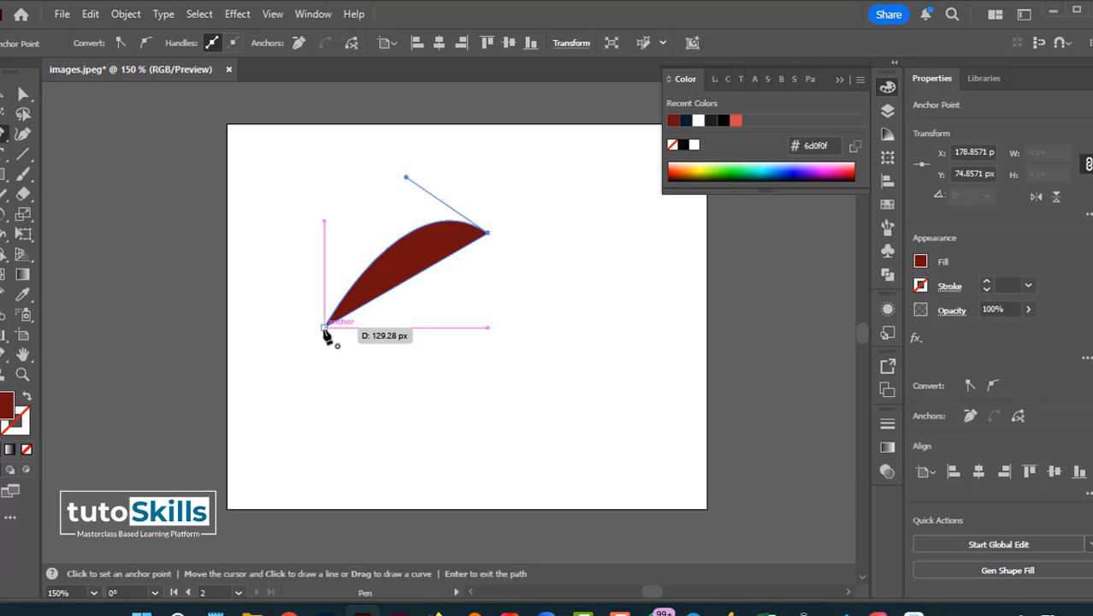
Step: Close the path with a curved segment and adjust the handle at its starting anchor, making a teardrop about 116 × 74 px
{"action": "left_click_drag", "start_coordinate": [325, 329], "coordinate": [142, 339]}
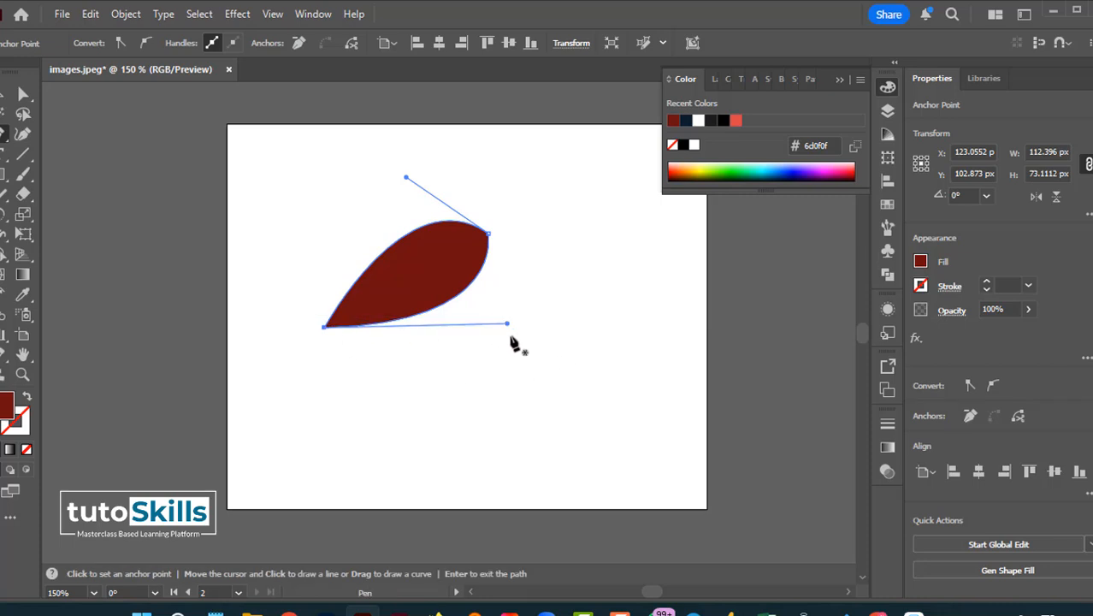
{"action": "key", "text": "alt"}
{"action": "left_click_drag", "start_coordinate": [508, 326], "coordinate": [543, 345]}
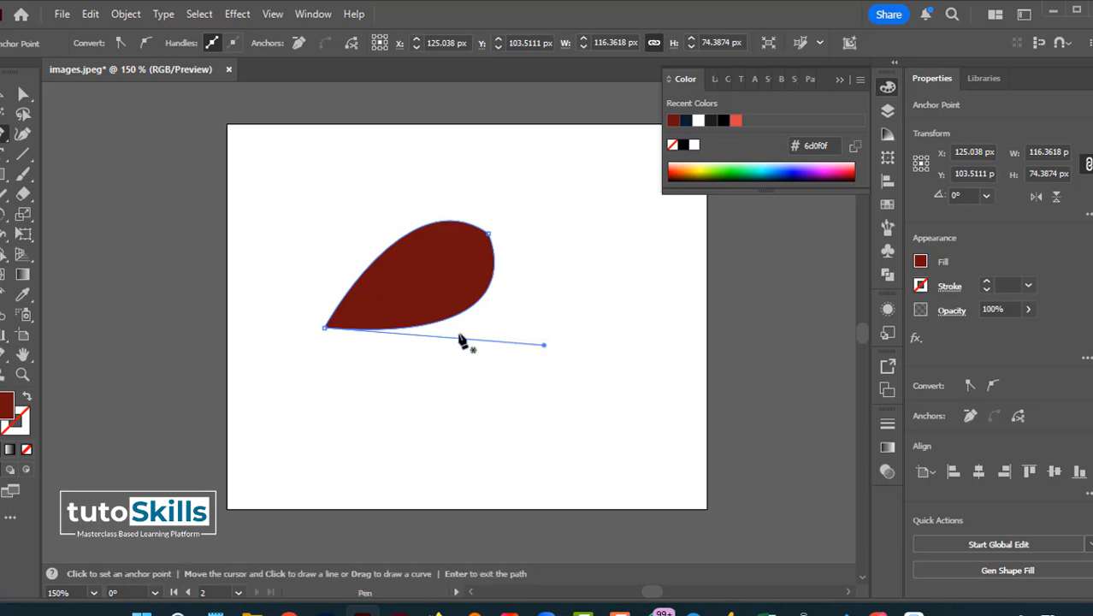
{"action": "left_click", "coordinate": [2, 136]}
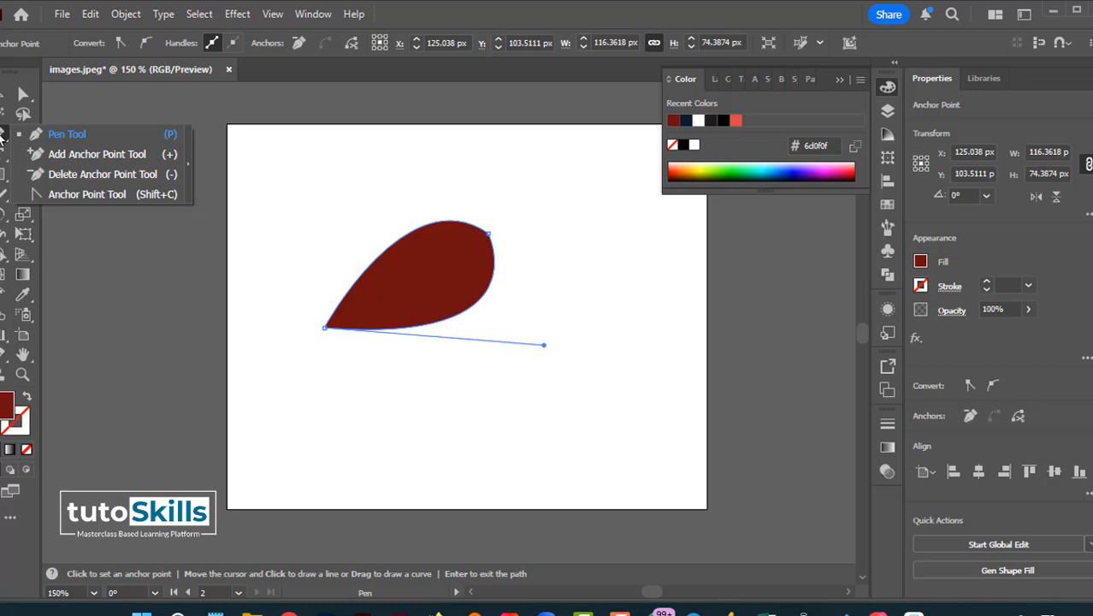
{"action": "left_click", "coordinate": [66, 153]}
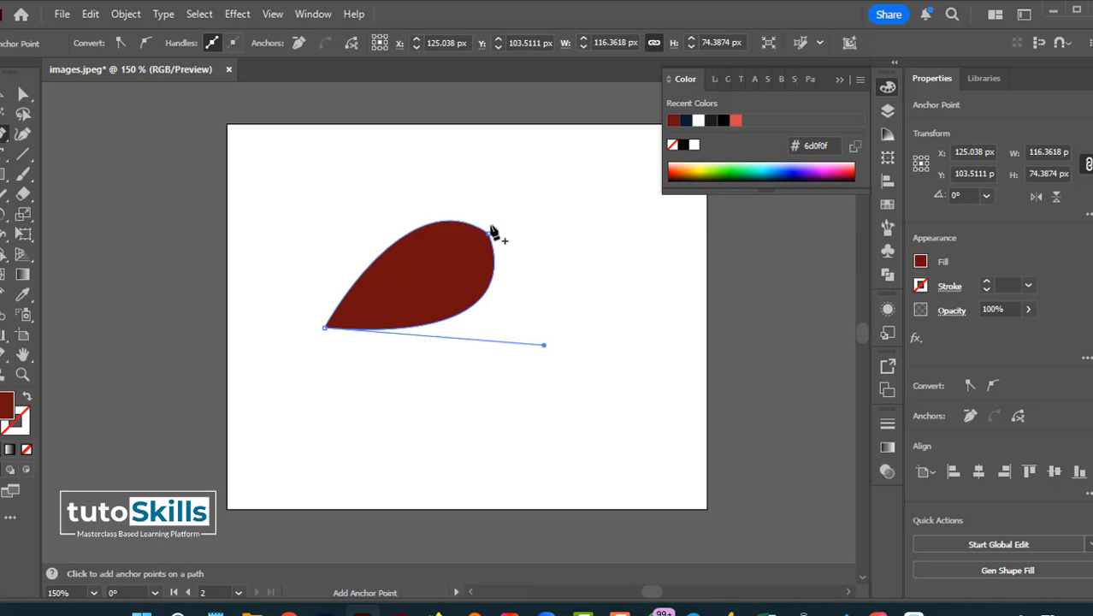
{"action": "left_click", "coordinate": [364, 410]}
{"action": "left_click", "coordinate": [672, 331]}
Step: Draw a closed Pen tool triangle below the teardrop with corners at about (82, 188), (271, 151) and (251, 236) px
{"action": "left_click", "coordinate": [23, 133]}
{"action": "left_click", "coordinate": [68, 135]}
{"action": "left_click", "coordinate": [346, 398]}
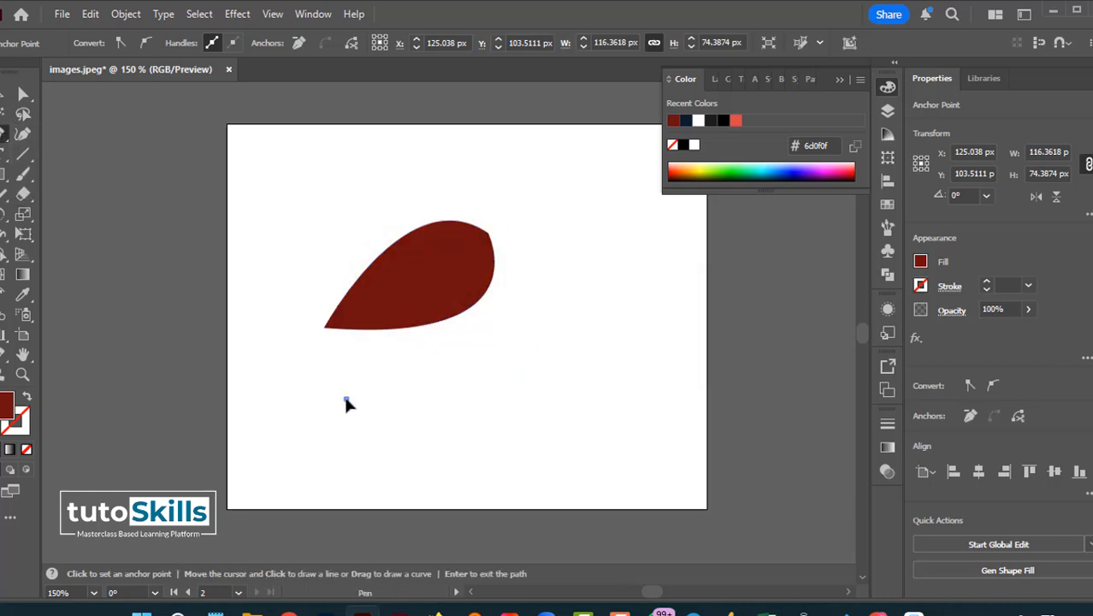
{"action": "left_click", "coordinate": [623, 347]}
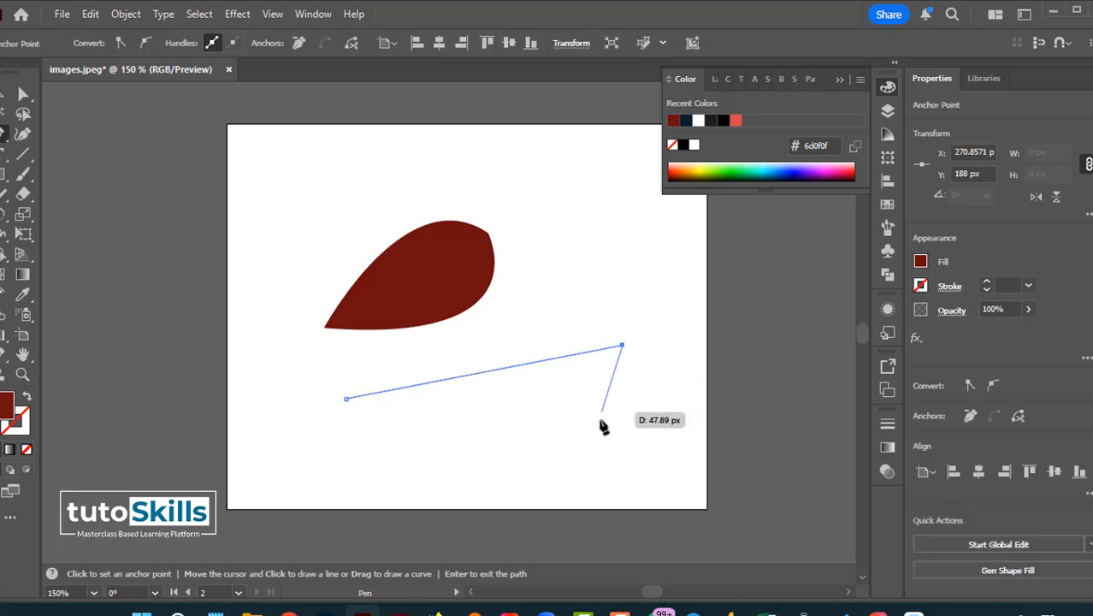
{"action": "left_click", "coordinate": [595, 467]}
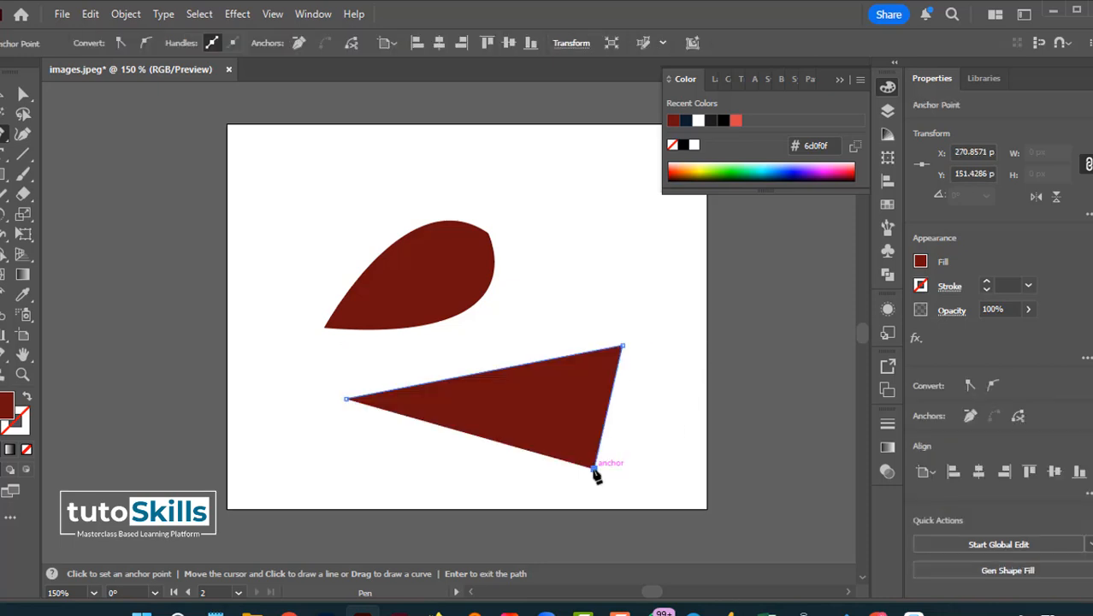
{"action": "left_click", "coordinate": [347, 398]}
Step: Add an anchor point on the triangle's upper edge at about (183, 168) px
{"action": "left_click", "coordinate": [22, 134]}
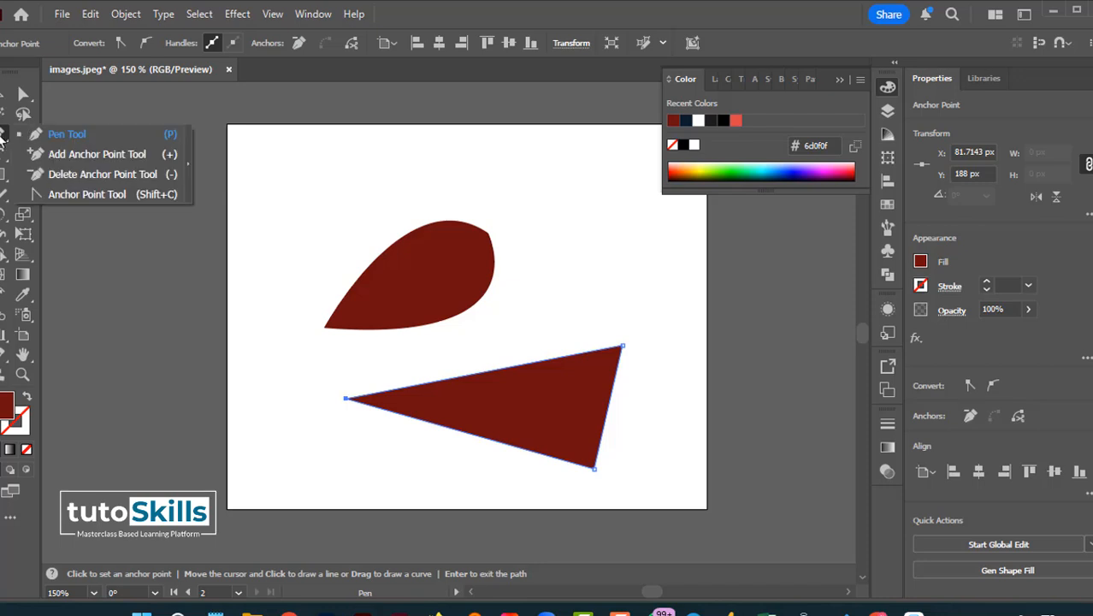
{"action": "left_click", "coordinate": [77, 157]}
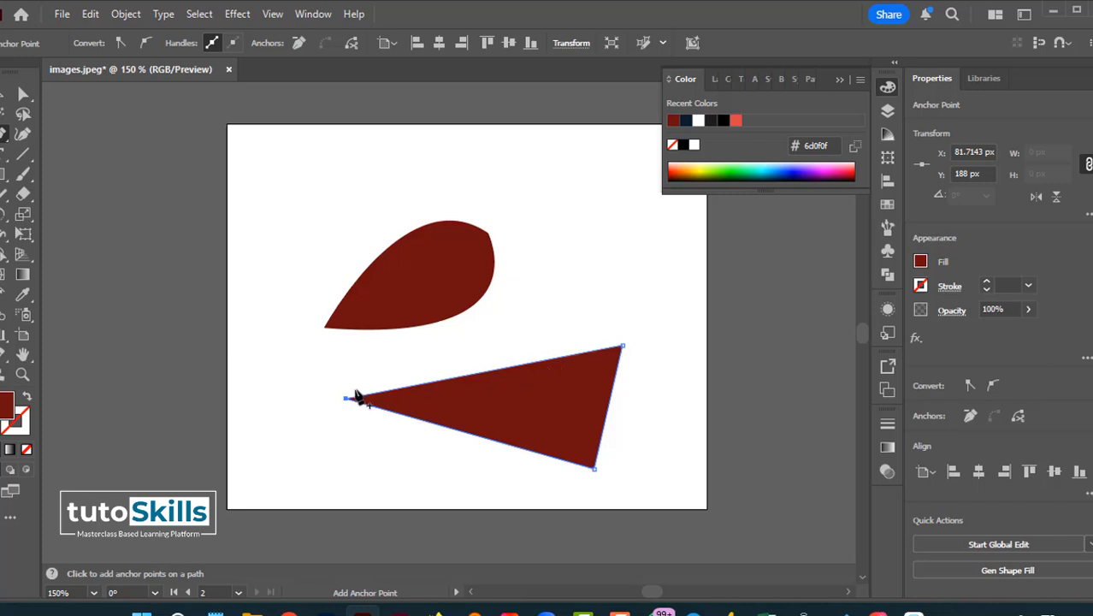
{"action": "left_click", "coordinate": [495, 370]}
{"action": "key", "text": "minus"}
{"action": "key", "text": "plus"}
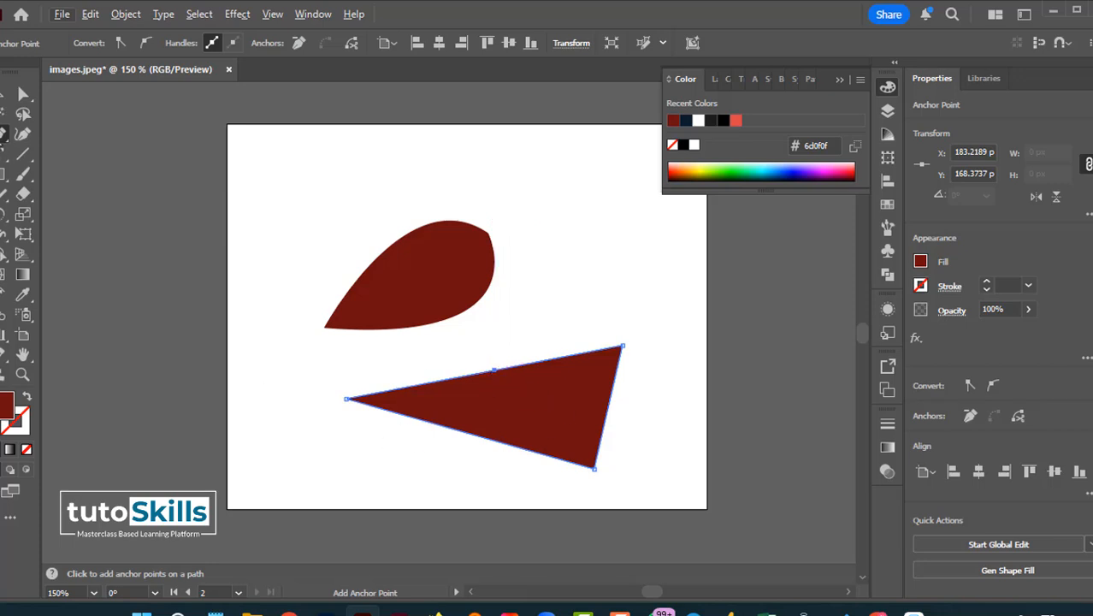
Step: Delete the triangle's upper-right anchor point and add a new one on its lower edge at about (164, 211) px
{"action": "right_click", "coordinate": [4, 135]}
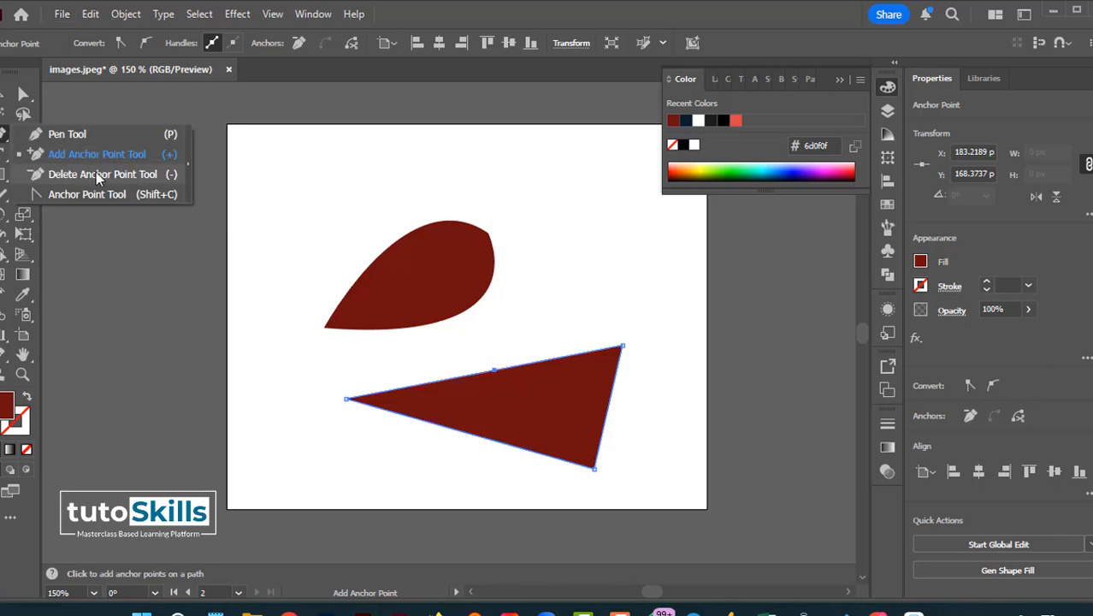
{"action": "left_click", "coordinate": [96, 172]}
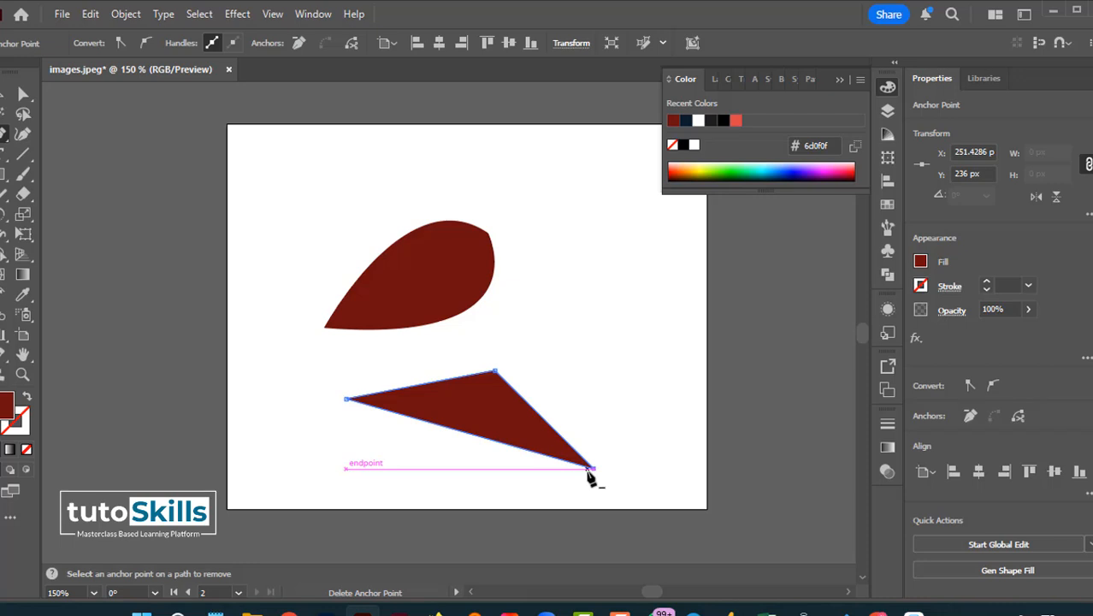
{"action": "right_click", "coordinate": [4, 137]}
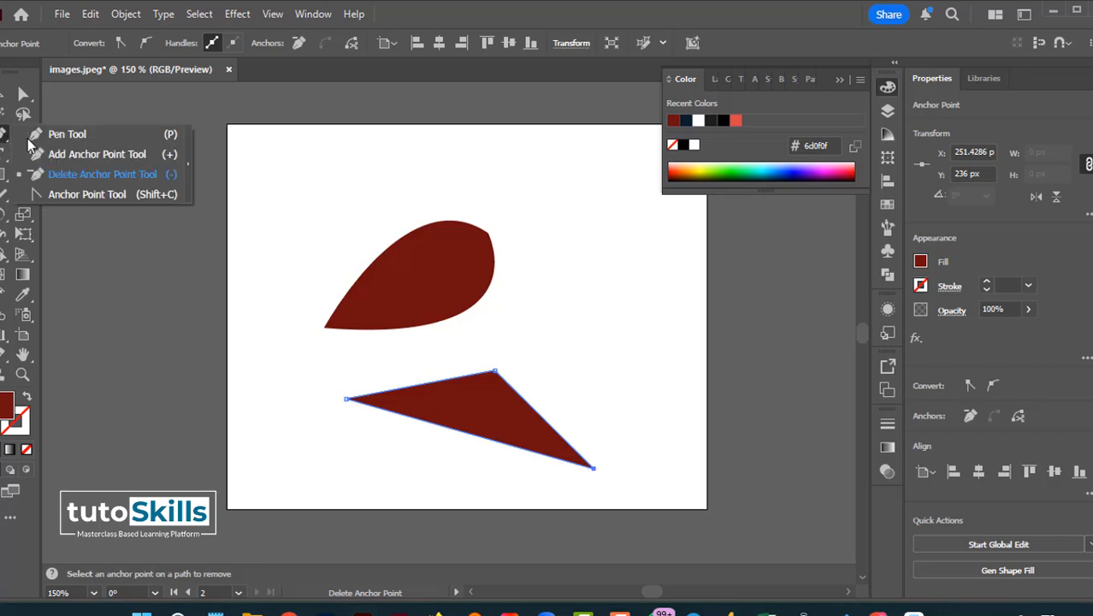
{"action": "left_click", "coordinate": [75, 154]}
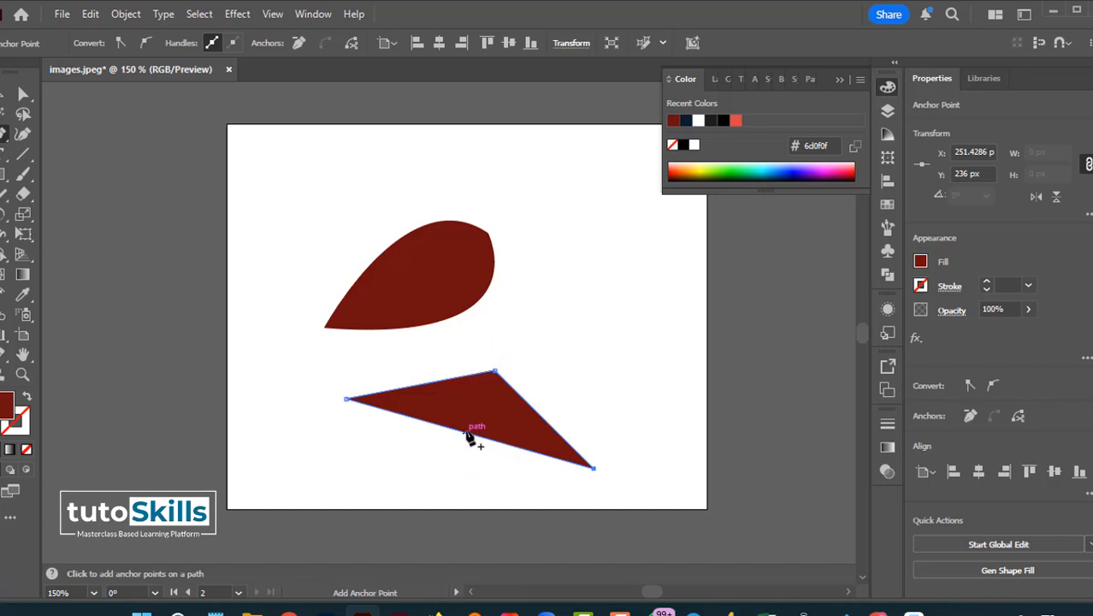
{"action": "left_click", "coordinate": [467, 433]}
Step: Convert the lower edge's middle anchor into a smooth point with the Anchor Point tool, pulling its handles diagonally into an S-curve
{"action": "right_click", "coordinate": [3, 137]}
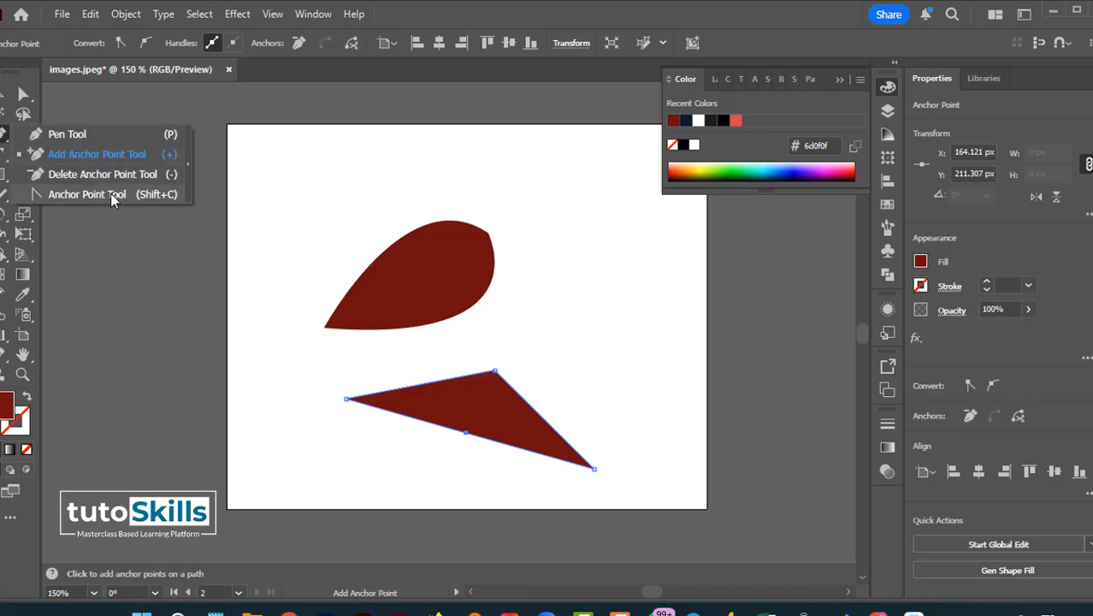
{"action": "left_click", "coordinate": [111, 193]}
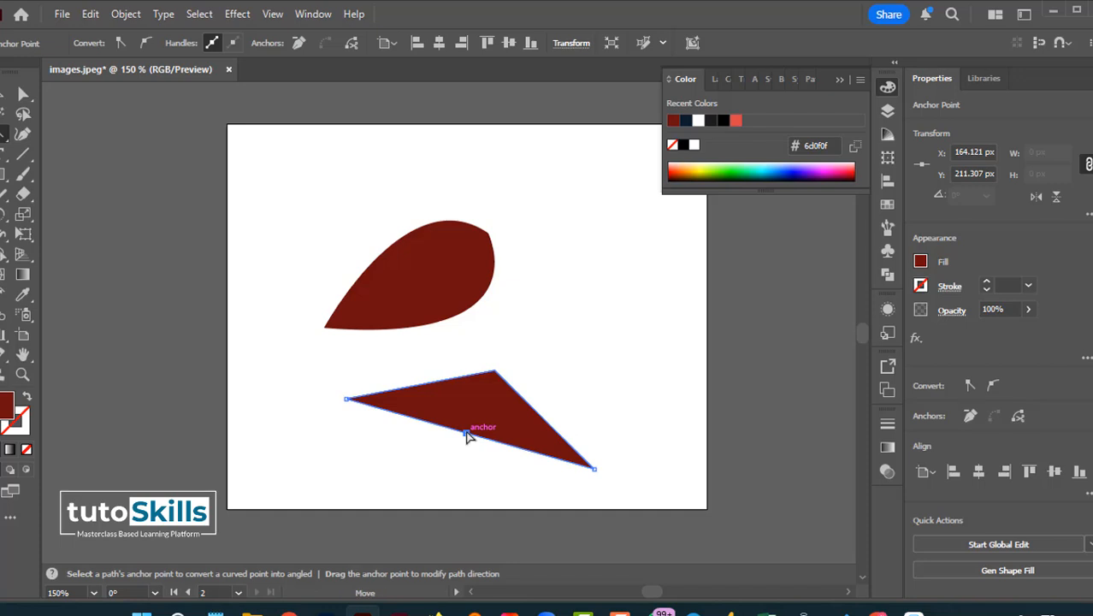
{"action": "left_click_drag", "start_coordinate": [466, 434], "coordinate": [532, 491]}
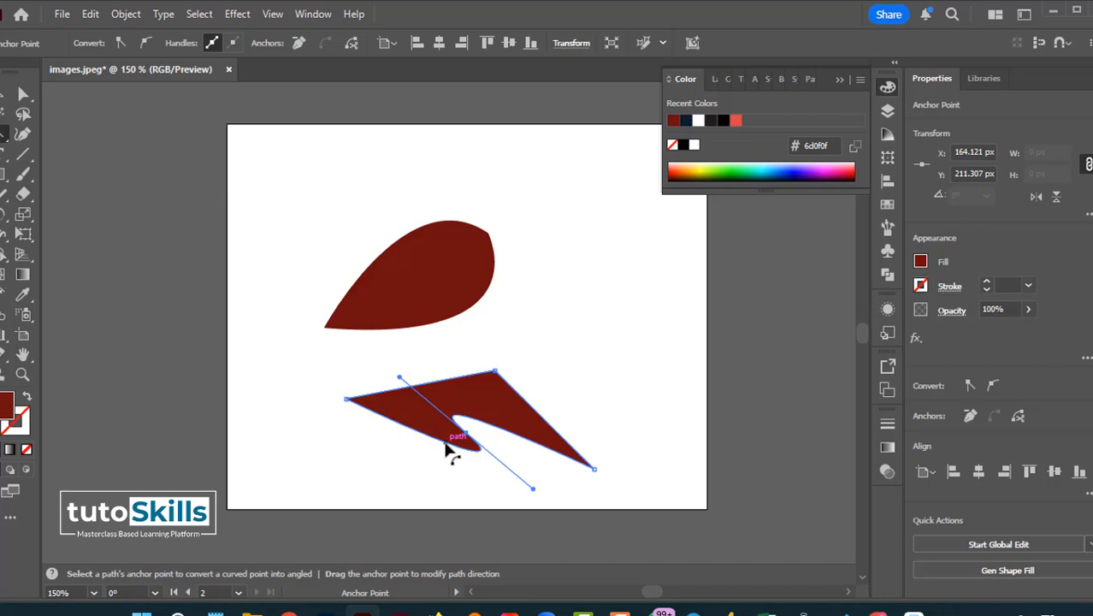
{"action": "left_click", "coordinate": [5, 134]}
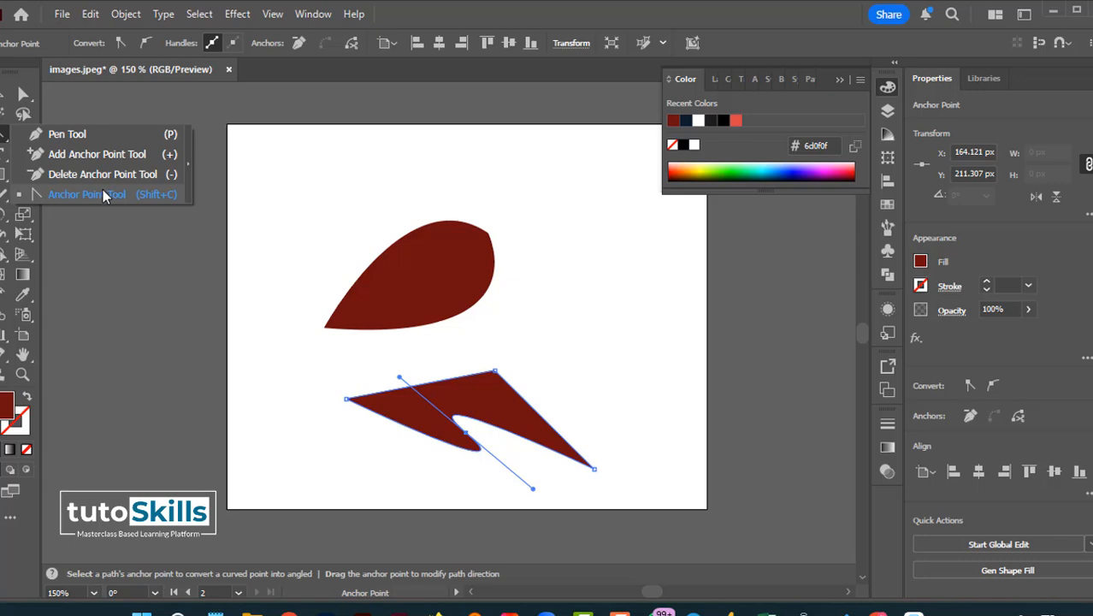
{"action": "left_click", "coordinate": [103, 194]}
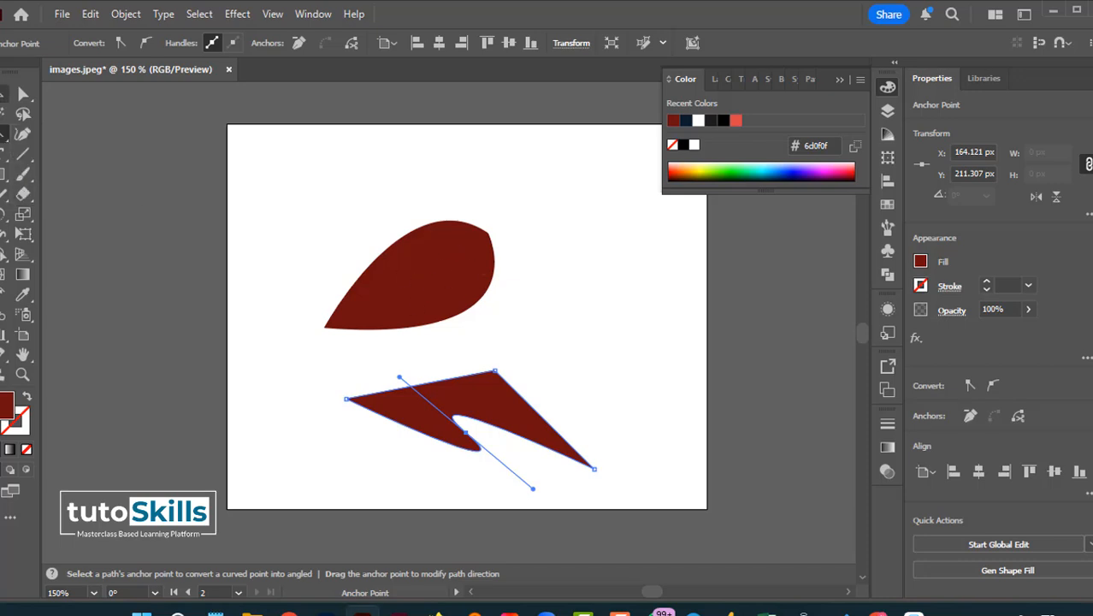
Step: Select both the teardrop and the lower shape and delete them
{"action": "key", "text": "v"}
{"action": "left_click", "coordinate": [475, 288]}
{"action": "left_click_drag", "start_coordinate": [265, 185], "coordinate": [628, 472]}
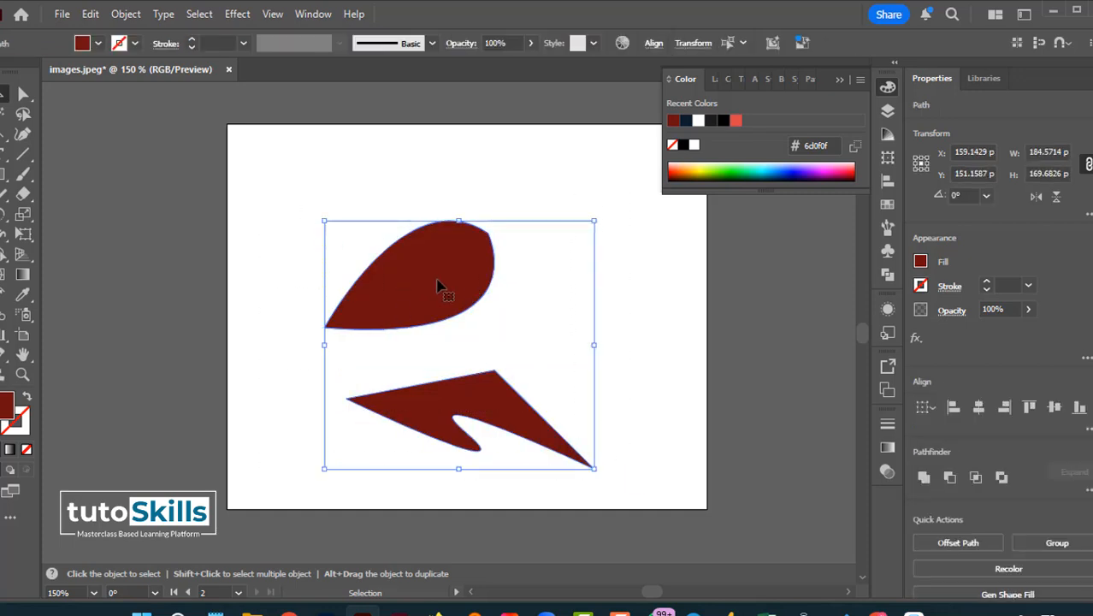
{"action": "key", "text": "Delete"}
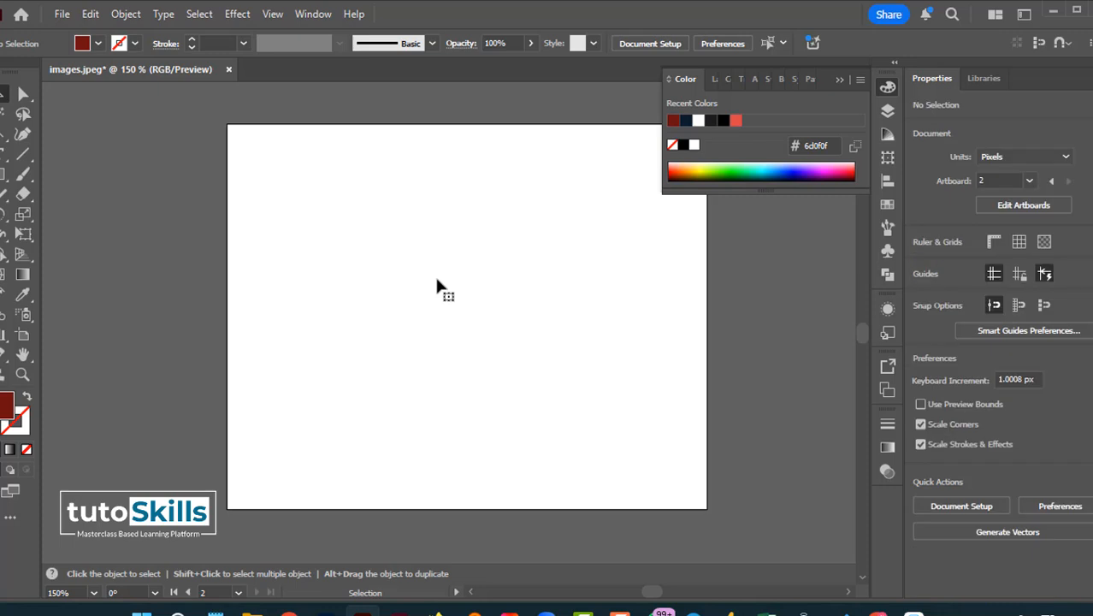
Step: Draw an upward-bowed Pen tool arc from about (53, 166) to (164, 77) px, and remove the end anchor's outgoing handle
{"action": "left_click_drag", "start_coordinate": [22, 134], "coordinate": [53, 135]}
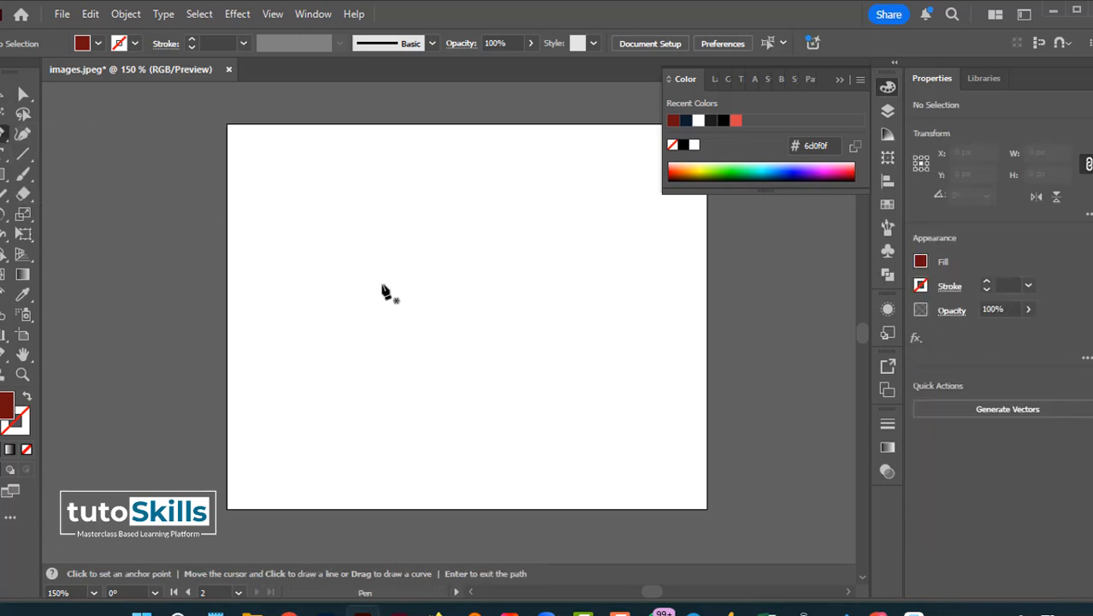
{"action": "left_click", "coordinate": [303, 365]}
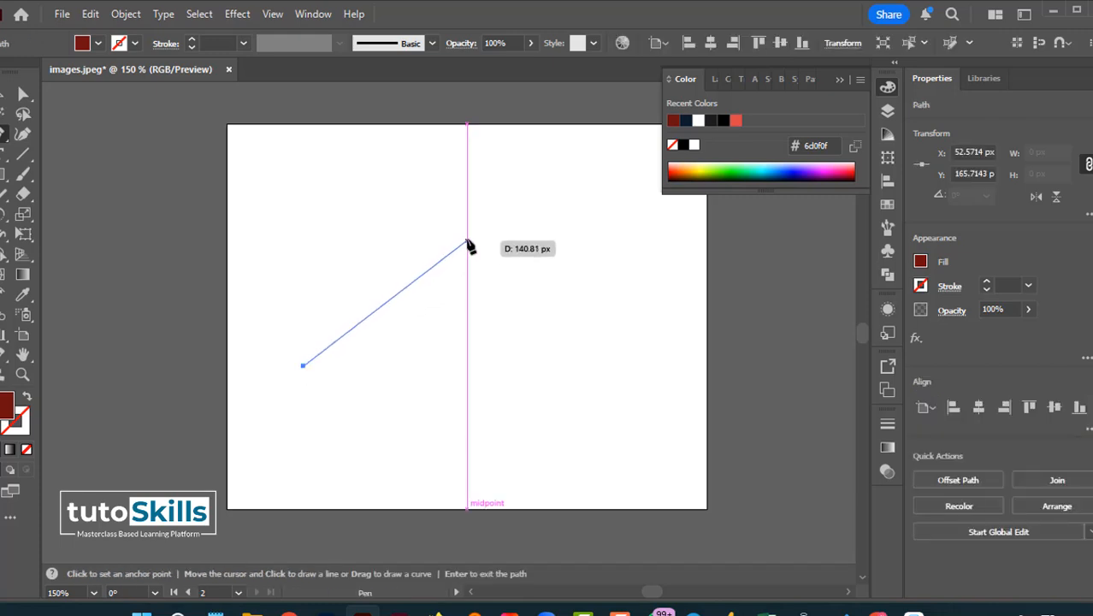
{"action": "left_click_drag", "start_coordinate": [466, 238], "coordinate": [575, 258]}
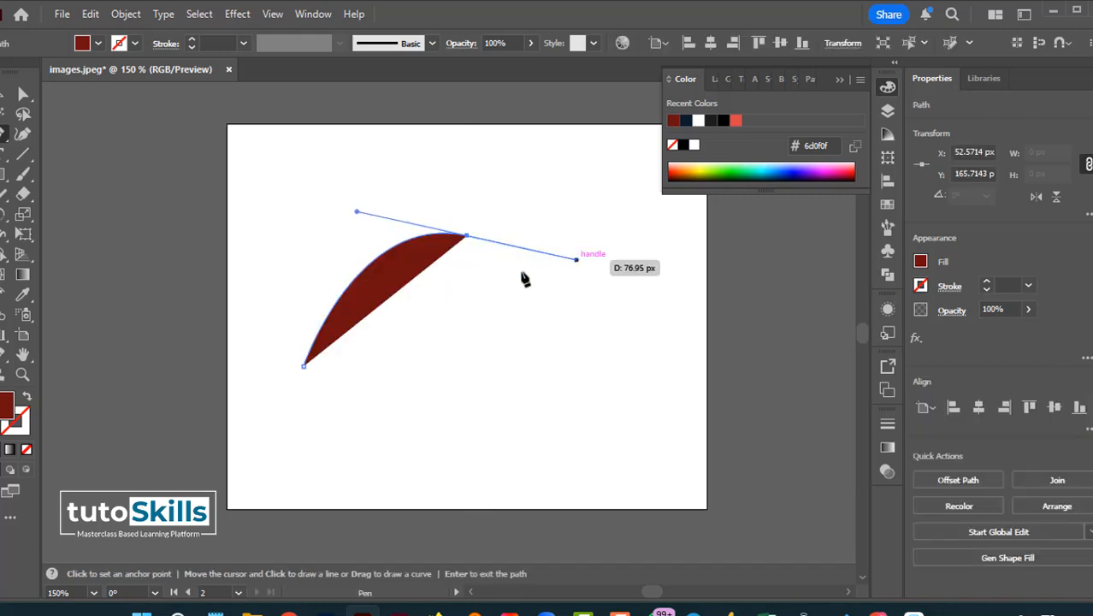
{"action": "left_click", "coordinate": [468, 237]}
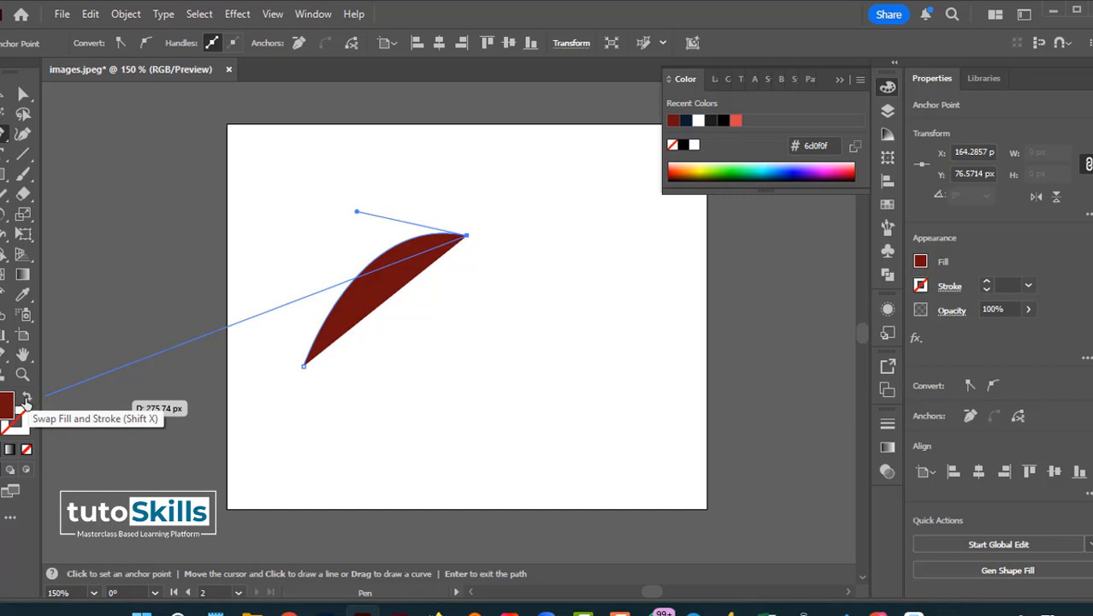
Step: Swap the arc's fill and stroke, and move the arc so its centre is at about (135, 132) px
{"action": "left_click", "coordinate": [27, 399]}
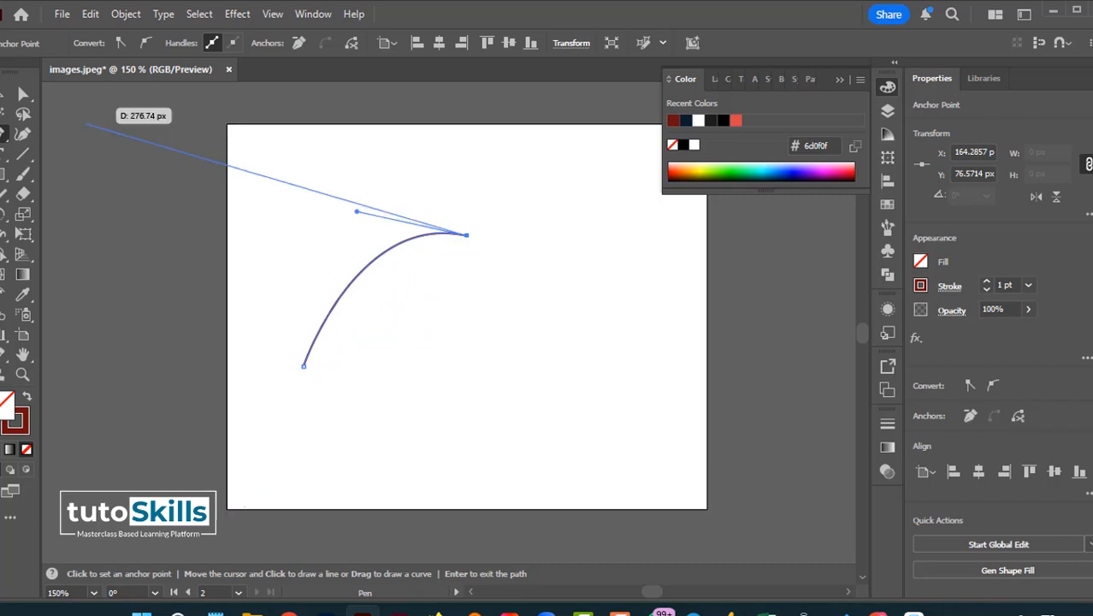
{"action": "left_click", "coordinate": [3, 94]}
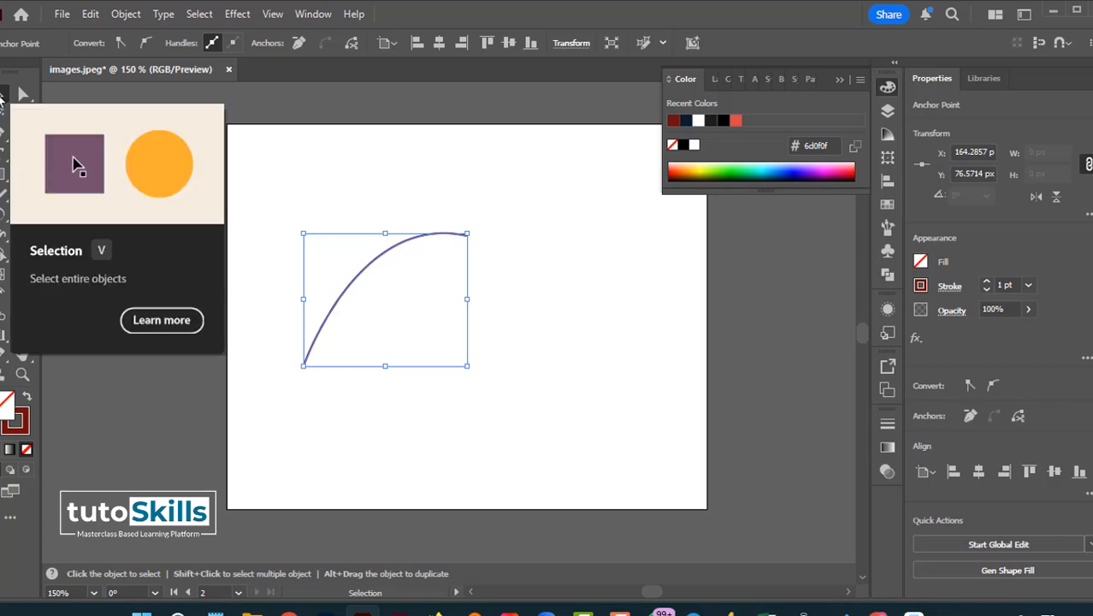
{"action": "left_click", "coordinate": [608, 241]}
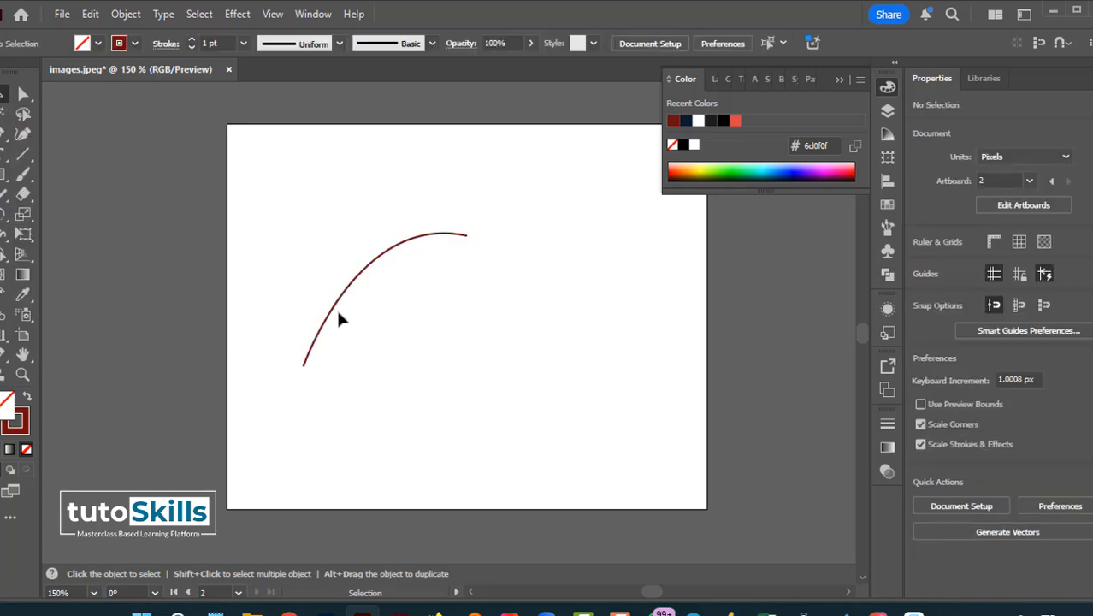
{"action": "left_click_drag", "start_coordinate": [363, 275], "coordinate": [403, 295]}
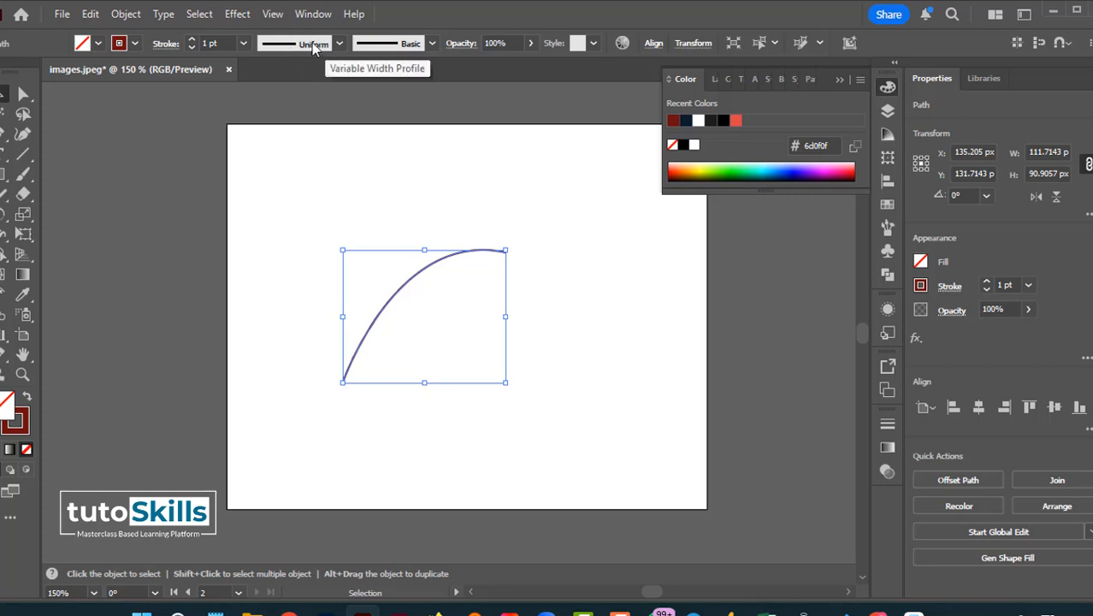
Step: Give the arc the lens-shaped variable width profile and set its stroke weight to 22 pt
{"action": "left_click", "coordinate": [340, 43]}
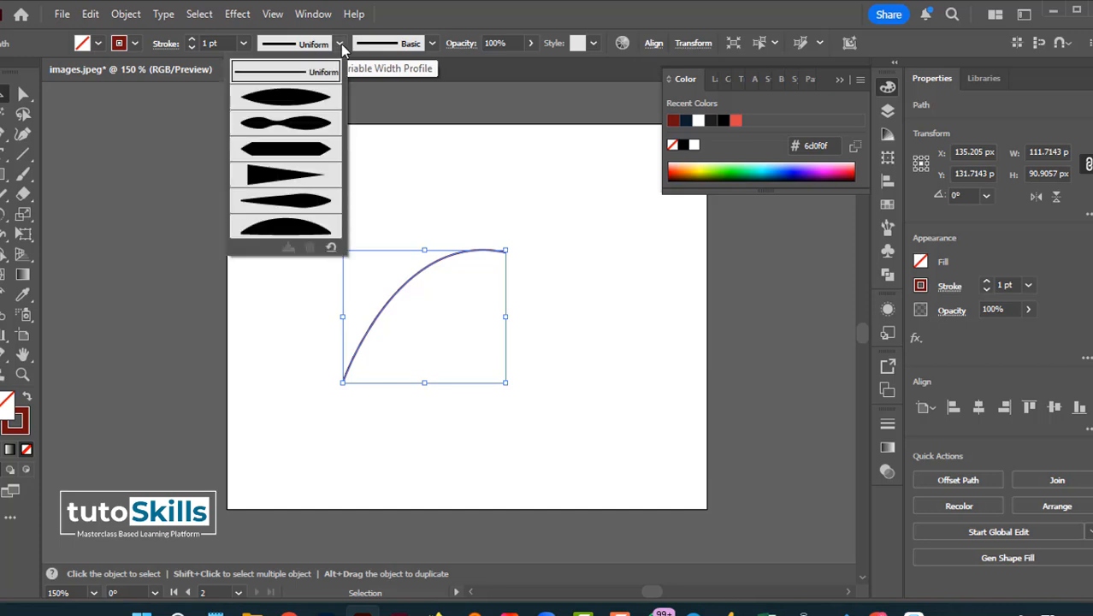
{"action": "left_click", "coordinate": [278, 100]}
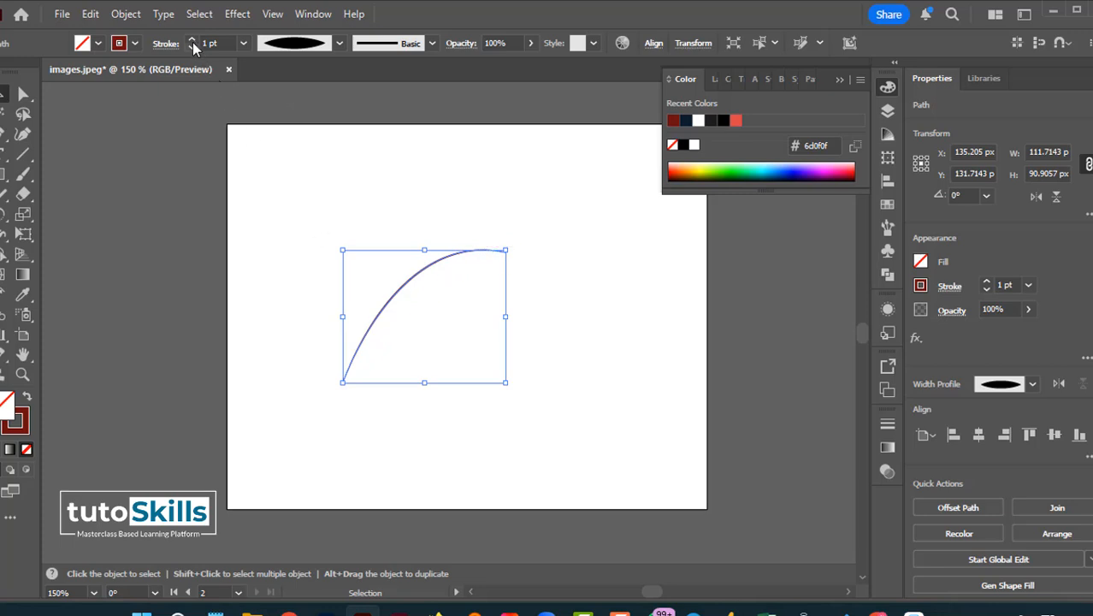
{"action": "left_click_drag", "start_coordinate": [191, 45], "coordinate": [192, 45]}
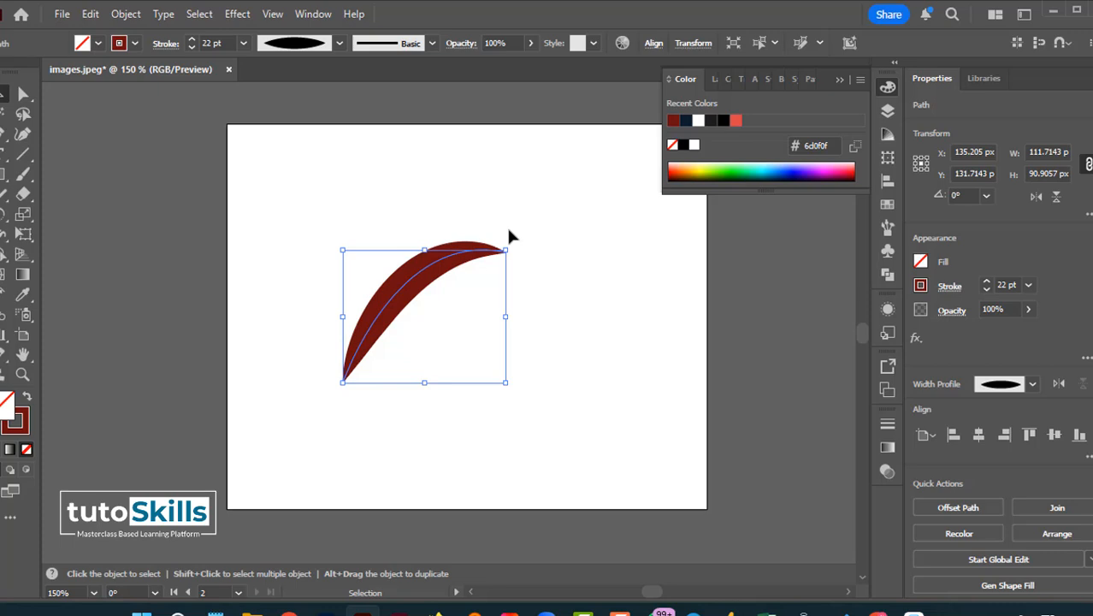
Step: Change the arc's width profile to the triangular taper, try a round cap, and set the stroke to a projecting cap
{"action": "left_click", "coordinate": [339, 43]}
{"action": "left_click", "coordinate": [285, 178]}
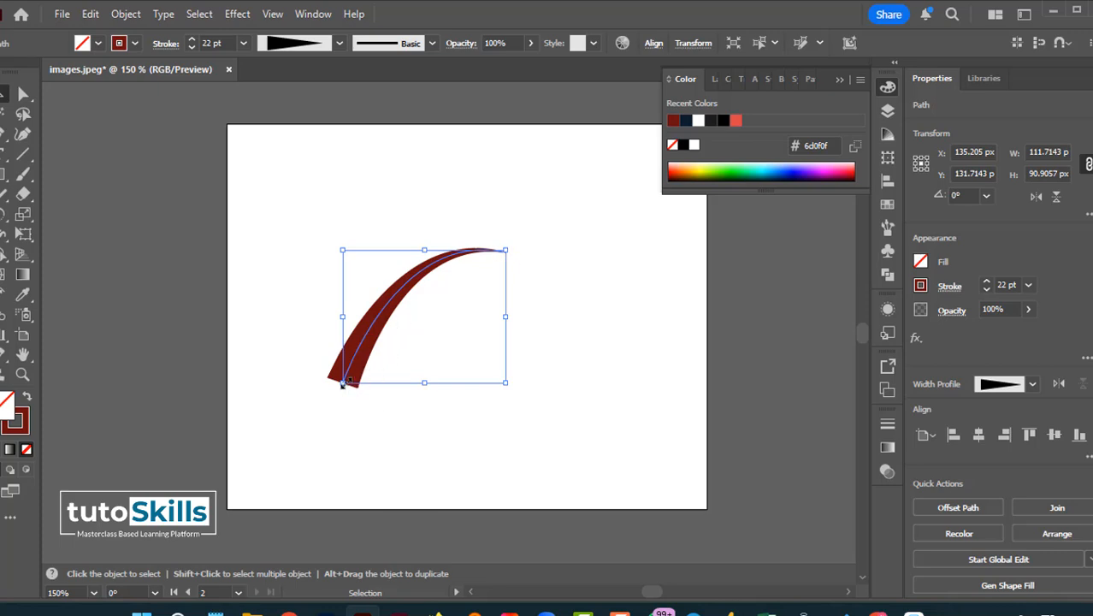
{"action": "left_click", "coordinate": [168, 45]}
{"action": "left_click", "coordinate": [71, 88]}
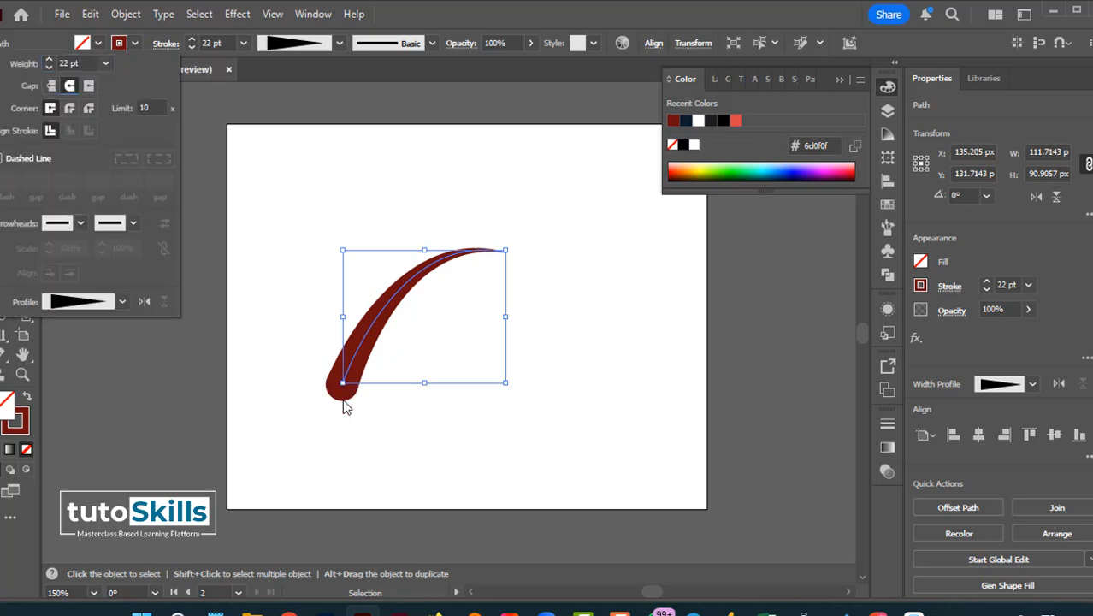
{"action": "left_click", "coordinate": [90, 86]}
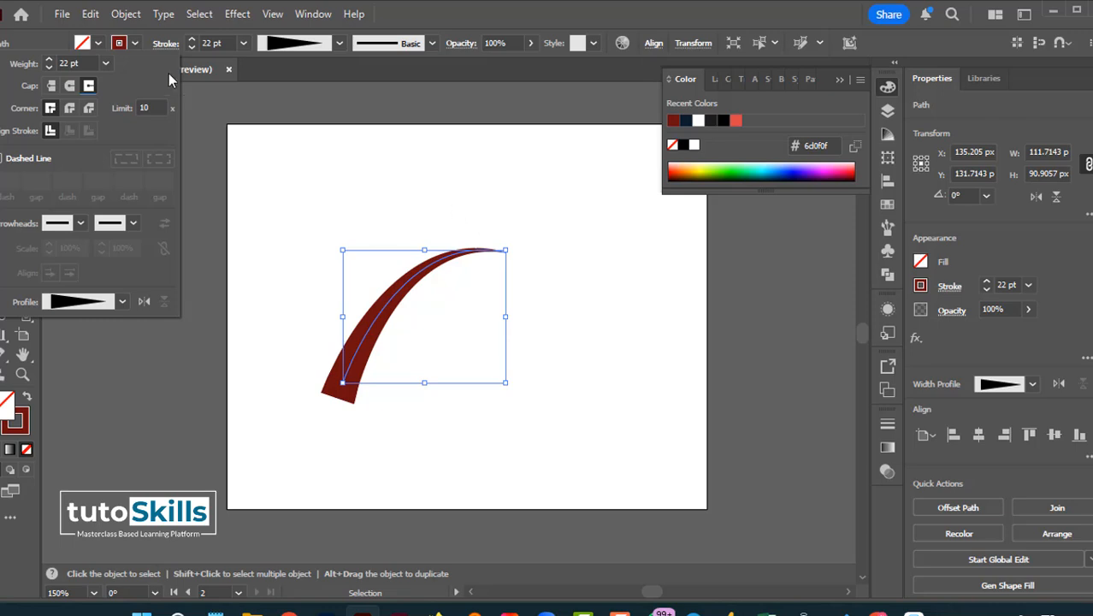
{"action": "left_click", "coordinate": [166, 43]}
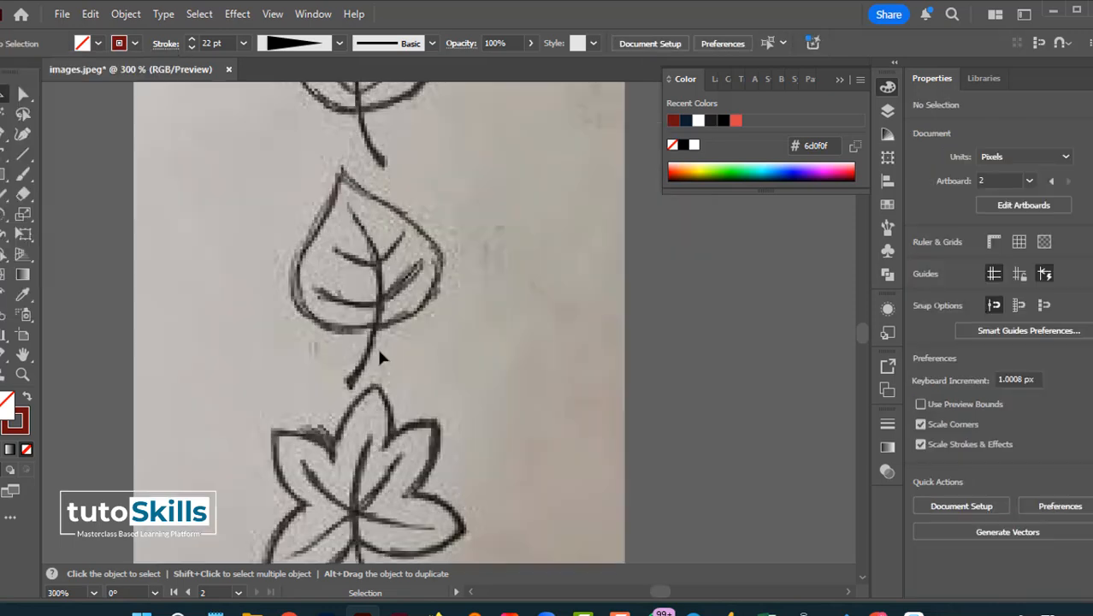
Step: Trace the top leaf's stem and midrib with a Pen tool S-curve from about (85, 99) to (93, 29) px, lengthening the end anchor's incoming handle
{"action": "scroll", "coordinate": [381, 347], "scroll_direction": "up", "scroll_amount": 5}
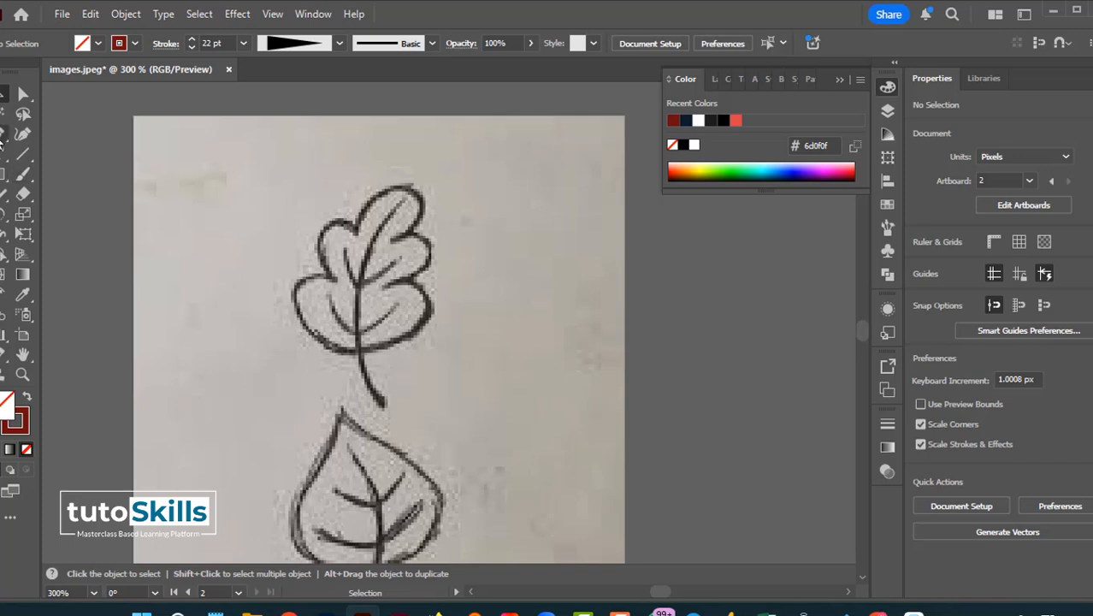
{"action": "left_click", "coordinate": [22, 134]}
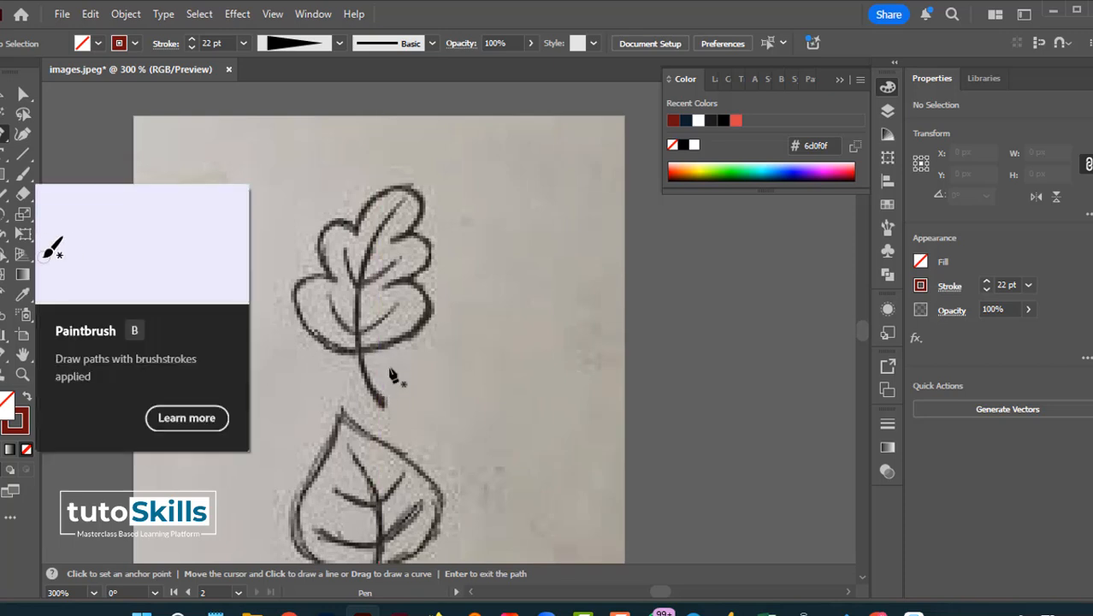
{"action": "left_click", "coordinate": [383, 403]}
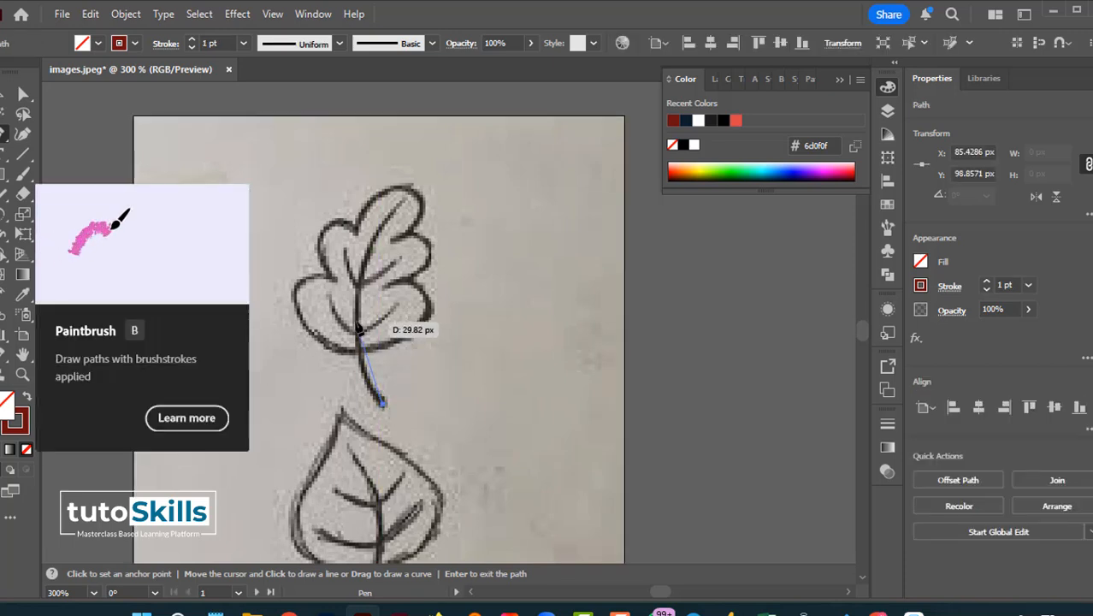
{"action": "left_click", "coordinate": [355, 318]}
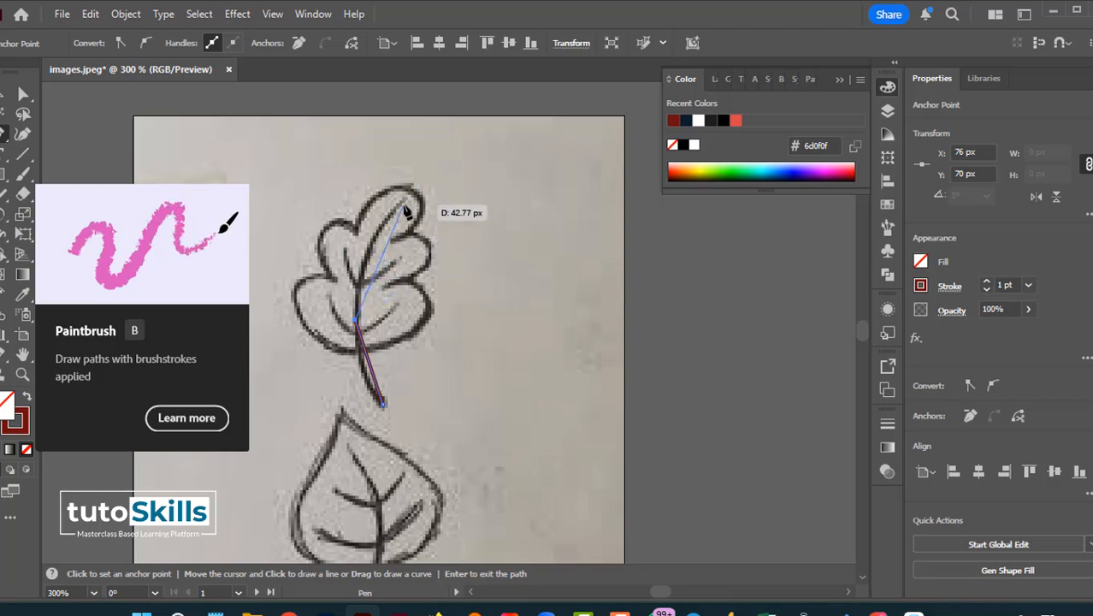
{"action": "key", "text": "ctrl+z"}
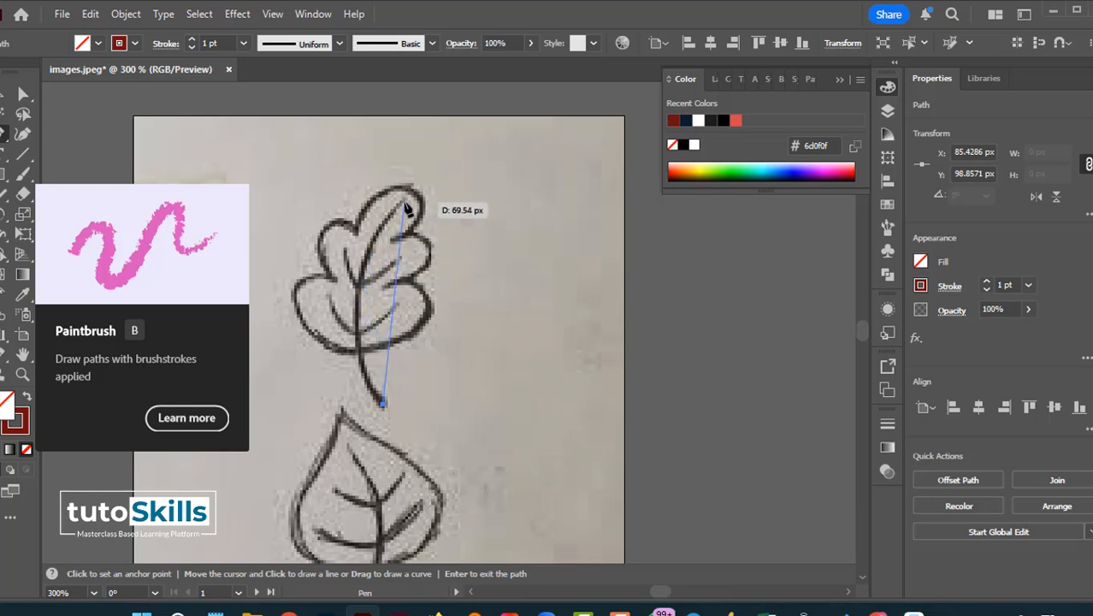
{"action": "left_click_drag", "start_coordinate": [406, 205], "coordinate": [435, 171]}
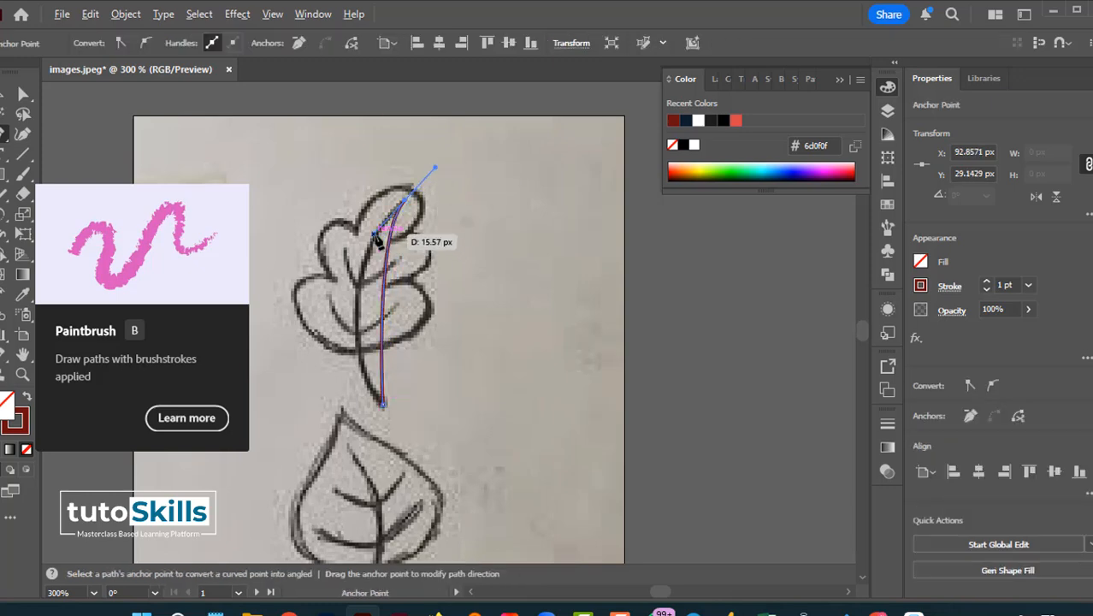
{"action": "left_click_drag", "start_coordinate": [375, 234], "coordinate": [313, 298], "text": "alt"}
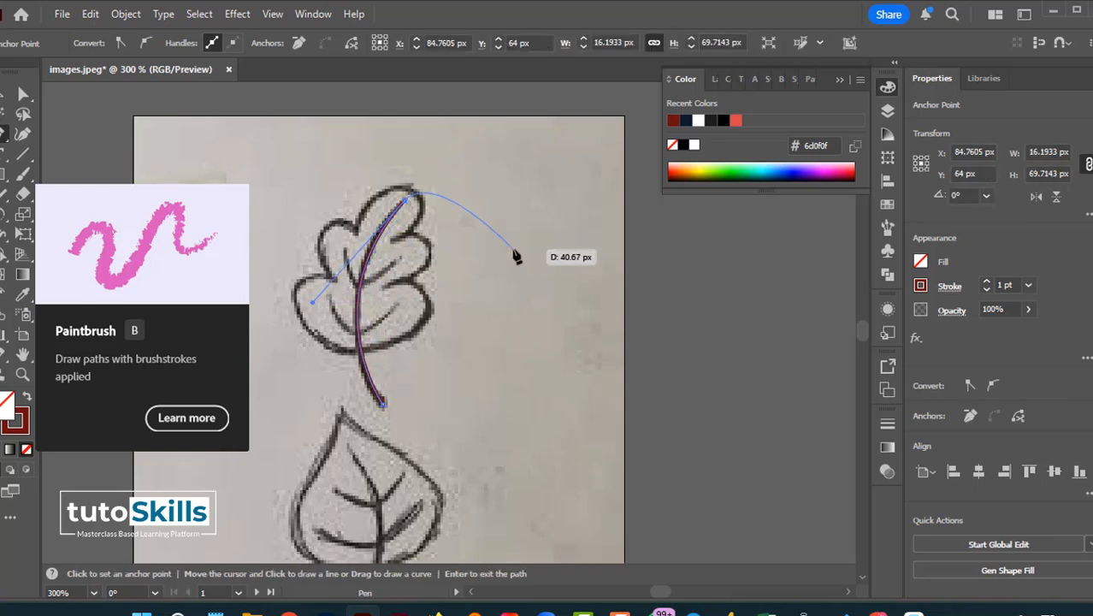
{"action": "key", "text": "v"}
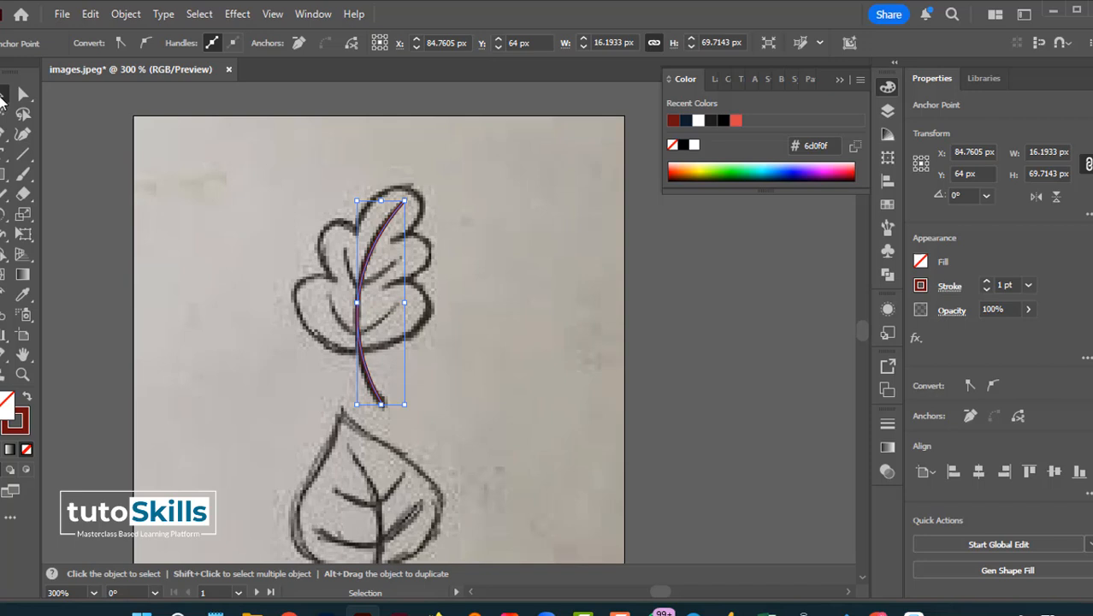
{"action": "left_click", "coordinate": [484, 292]}
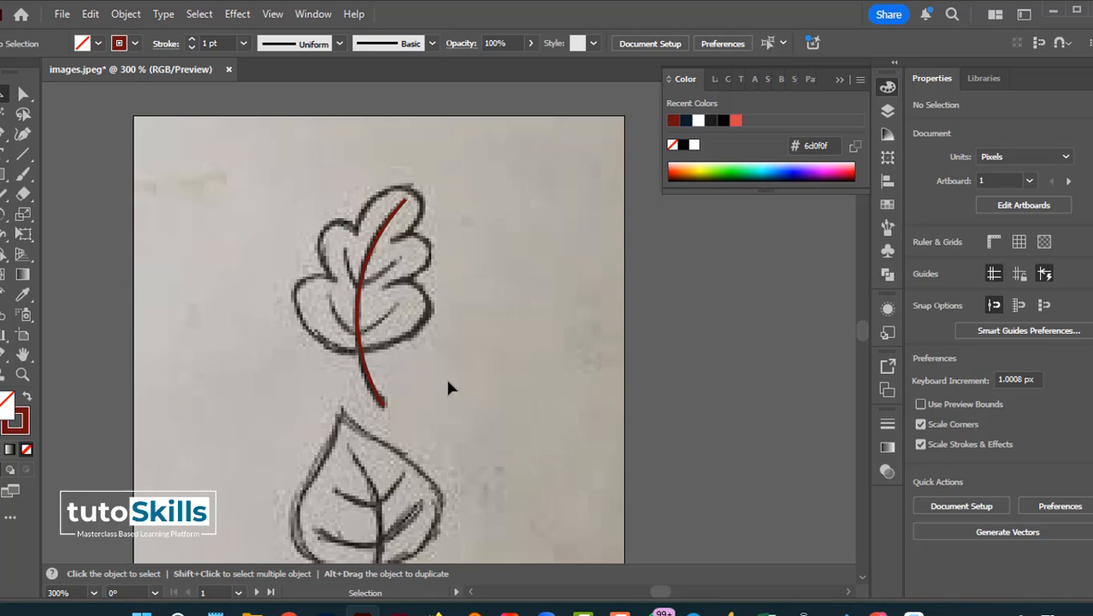
Step: Trace the leaf's lower-left lobe with the Pen tool from about (73, 81) through (55, 62) to a corner anchor at (69, 56) px
{"action": "left_click", "coordinate": [23, 134]}
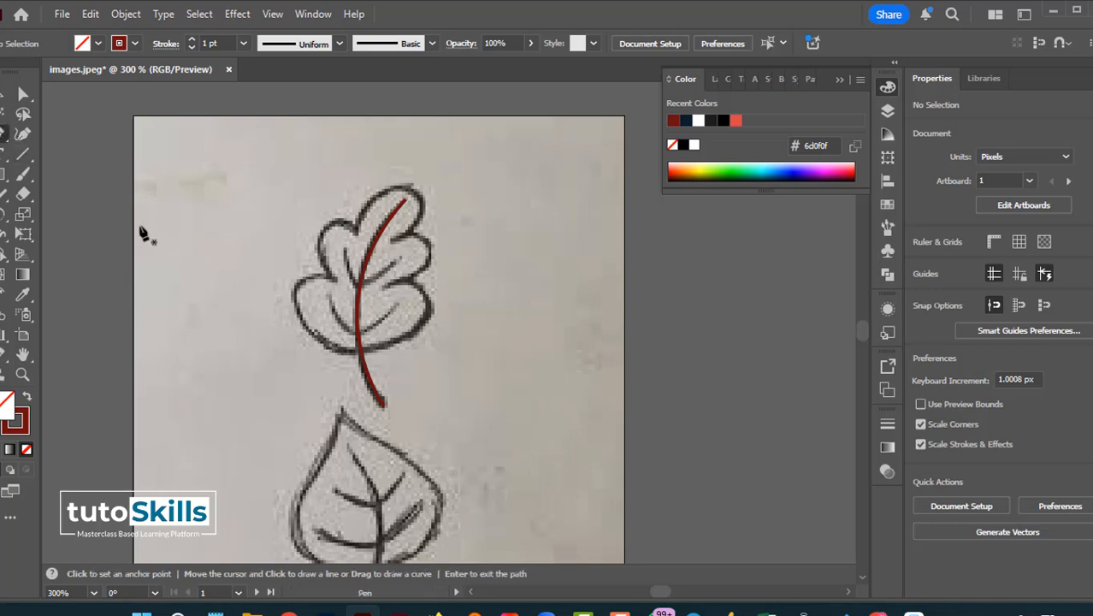
{"action": "left_click", "coordinate": [344, 353]}
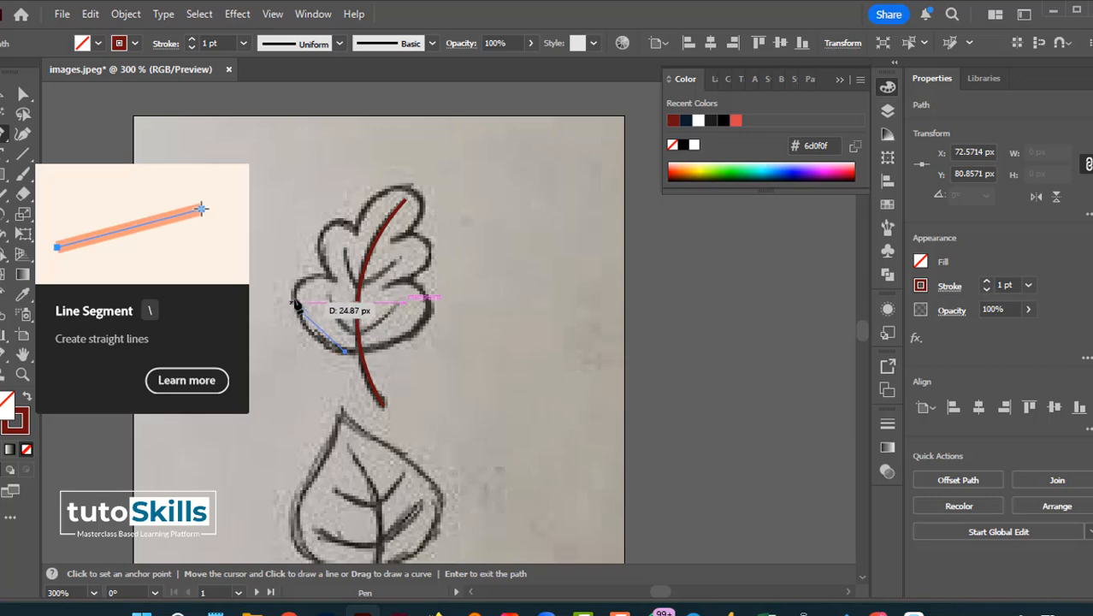
{"action": "left_click_drag", "start_coordinate": [295, 299], "coordinate": [292, 249]}
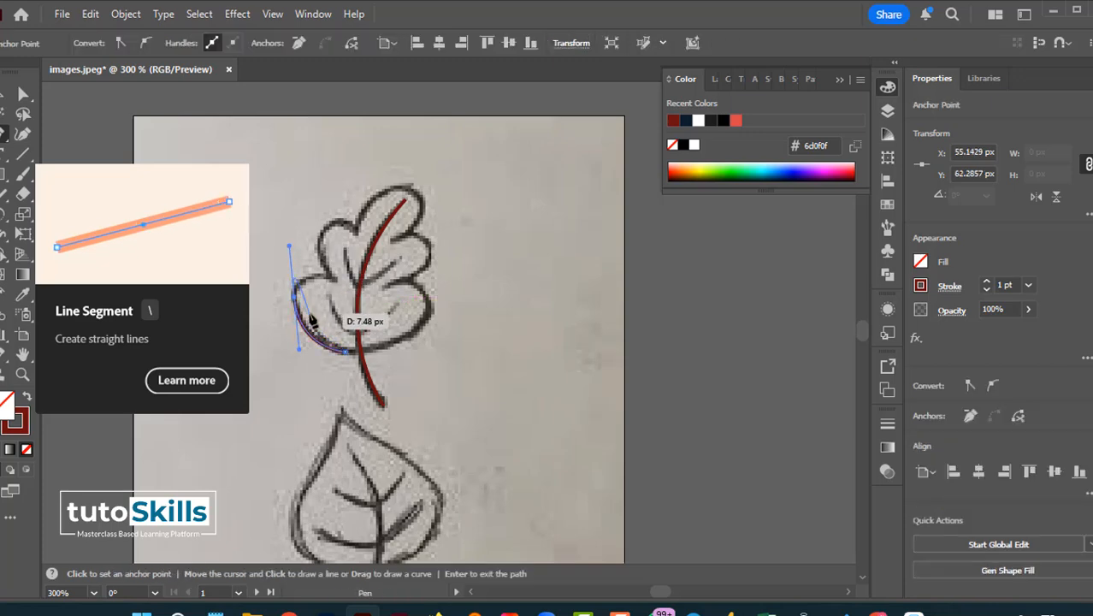
{"action": "scroll", "coordinate": [337, 338], "scroll_direction": "up", "scroll_amount": 3}
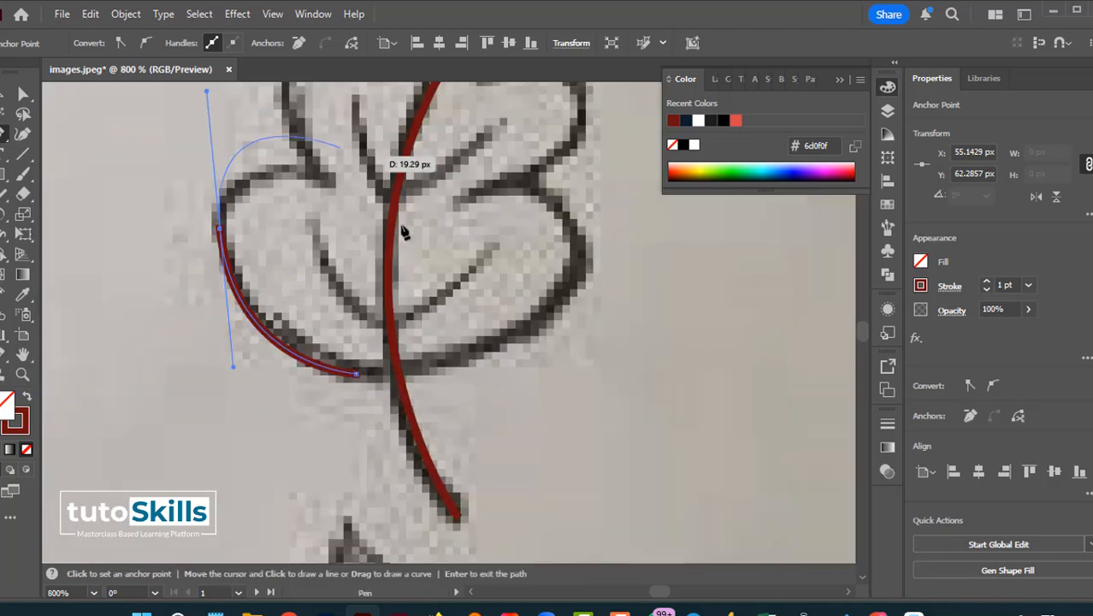
{"action": "left_click", "coordinate": [222, 230]}
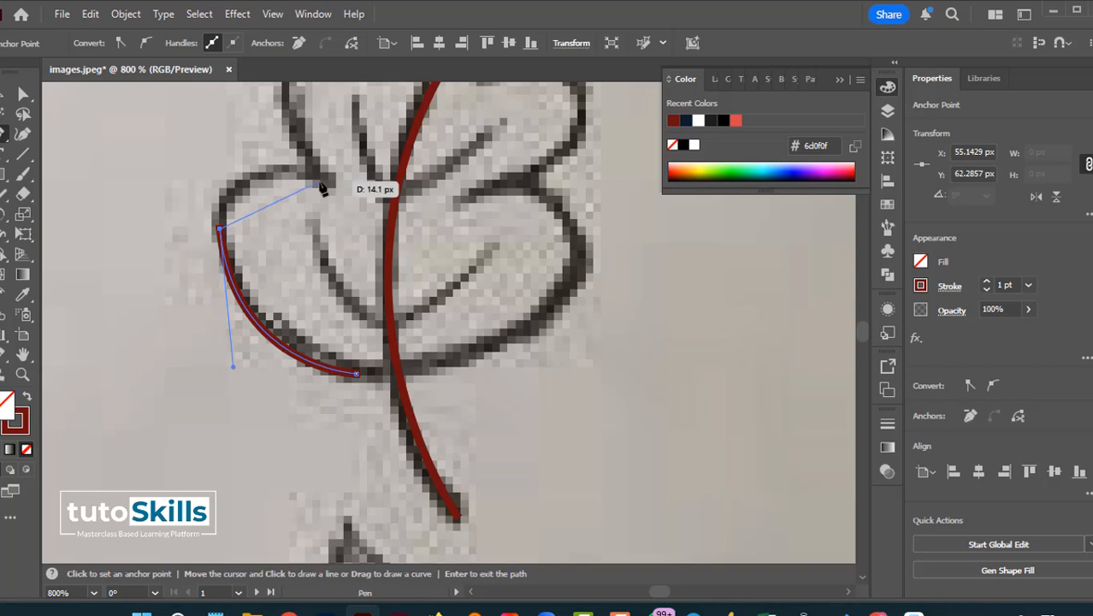
{"action": "mouse_move", "coordinate": [326, 180]}
{"action": "left_mouse_down"}
{"action": "mouse_move", "coordinate": [390, 221]}
{"action": "mouse_move", "coordinate": [417, 208]}
{"action": "left_mouse_up"}
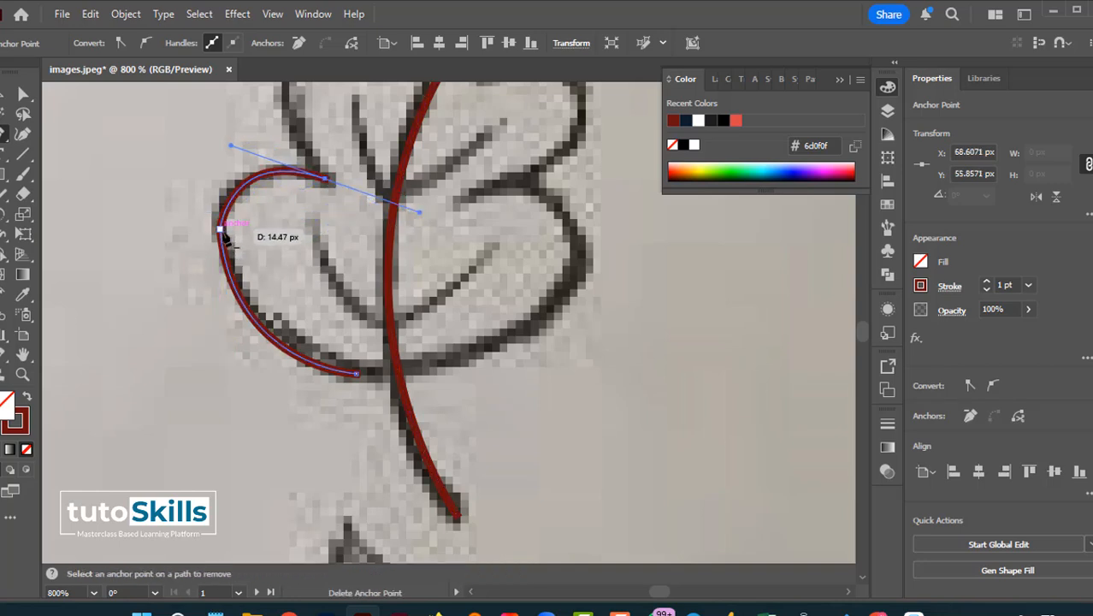
{"action": "scroll", "coordinate": [360, 248], "scroll_direction": "up", "scroll_amount": 5}
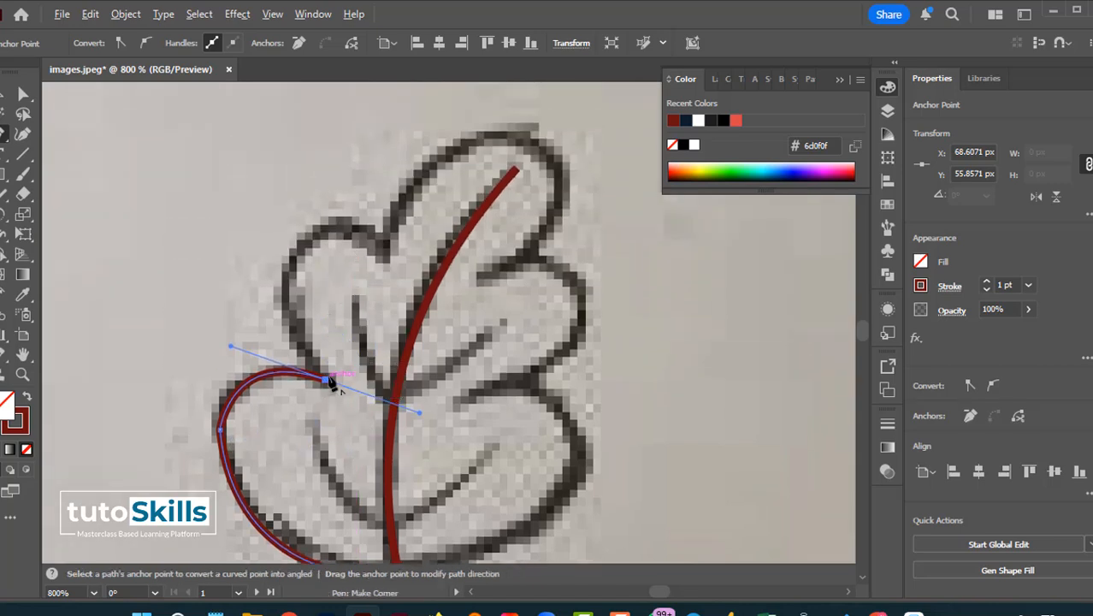
{"action": "left_click", "coordinate": [326, 379]}
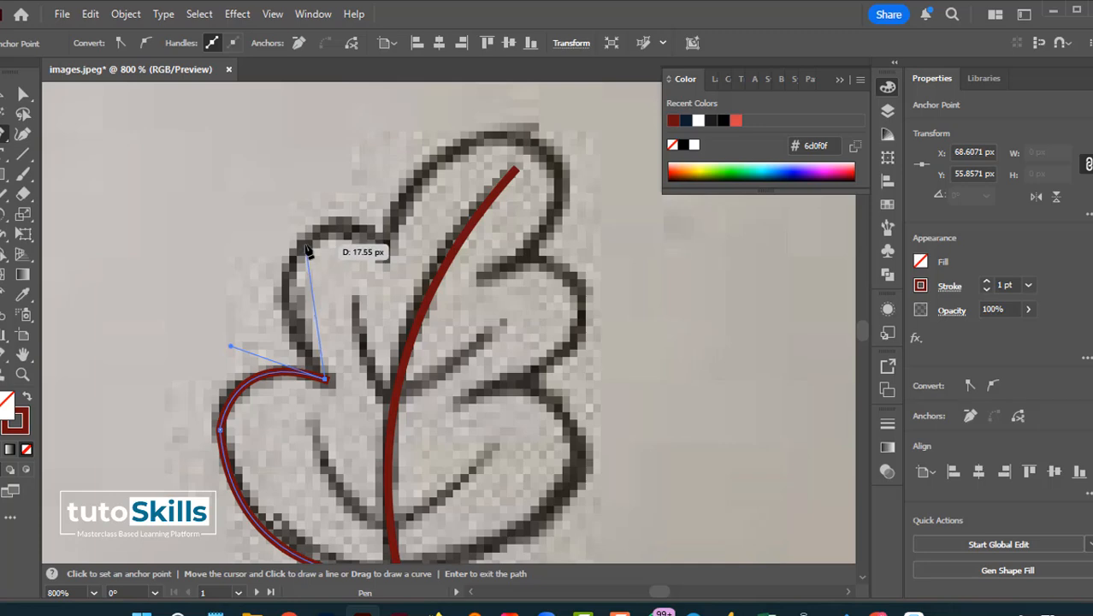
Step: Continue the outline around the middle-left lobe through about (66, 38.5) to a corner anchor at (76, 38.5) px
{"action": "left_click_drag", "start_coordinate": [306, 246], "coordinate": [353, 178]}
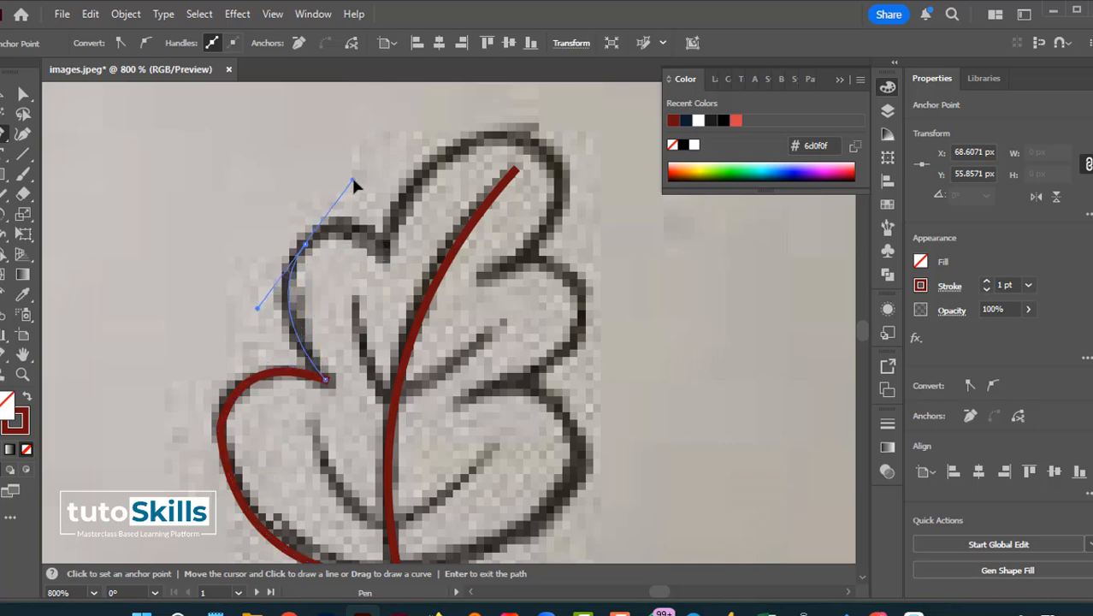
{"action": "left_click", "coordinate": [307, 246]}
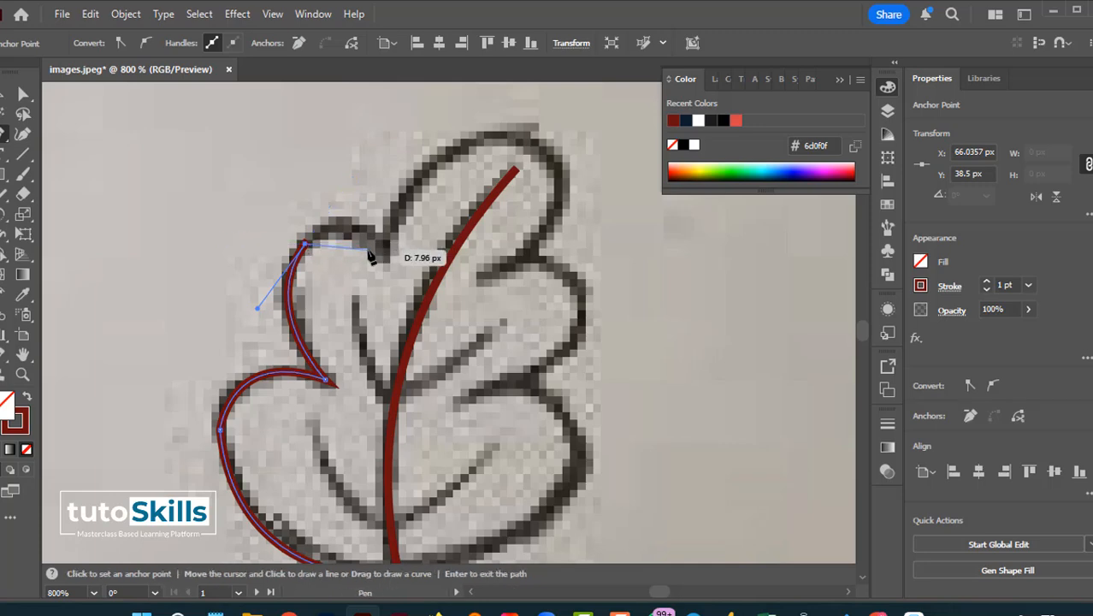
{"action": "left_click_drag", "start_coordinate": [384, 245], "coordinate": [423, 274]}
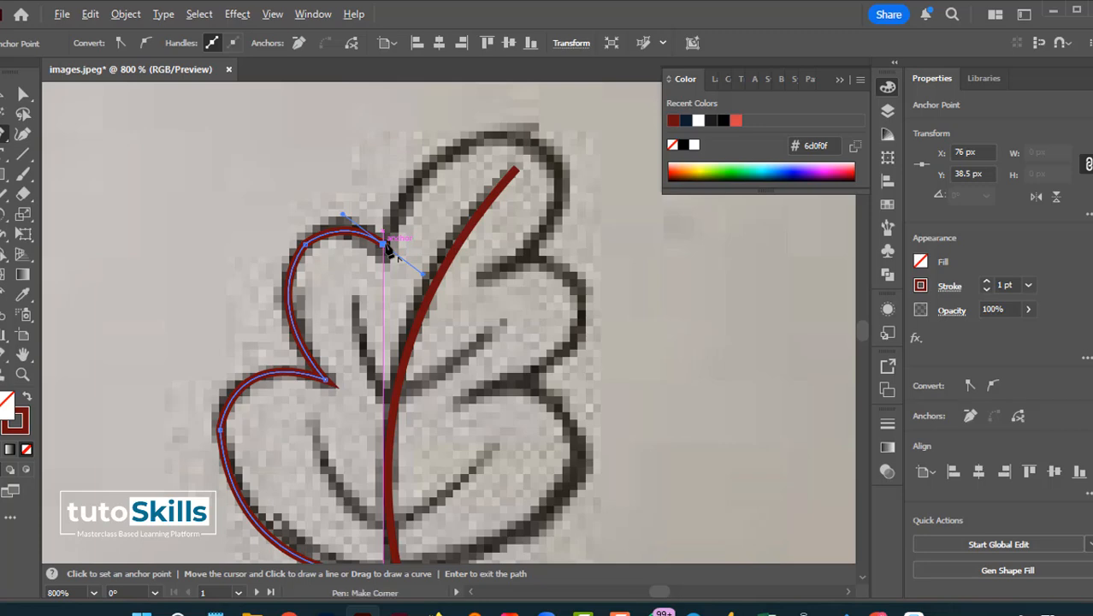
{"action": "left_click", "coordinate": [383, 245]}
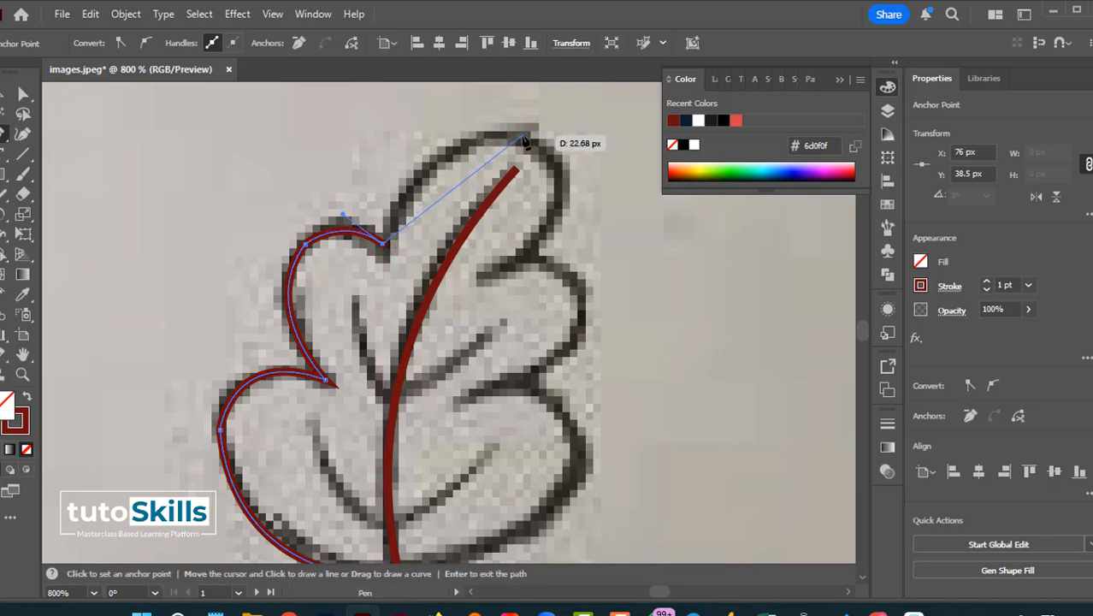
Step: Continue the outline over the top lobe through about (94, 25) and (98, 35) to (90, 43) px, and around the middle-right lobe to (88, 58) px
{"action": "left_click_drag", "start_coordinate": [523, 135], "coordinate": [618, 153]}
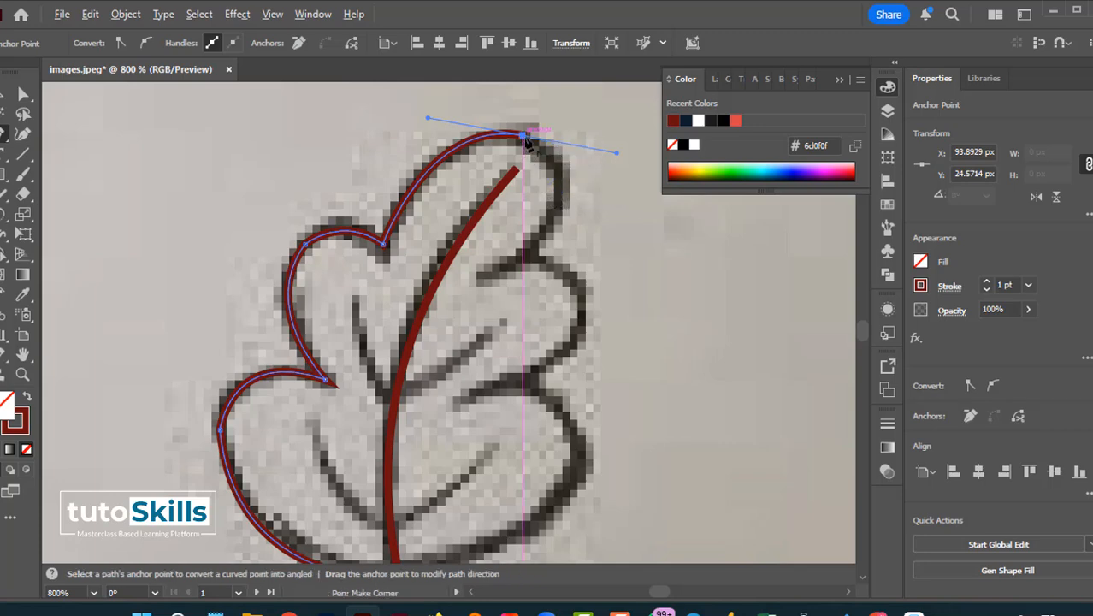
{"action": "left_click", "coordinate": [522, 135]}
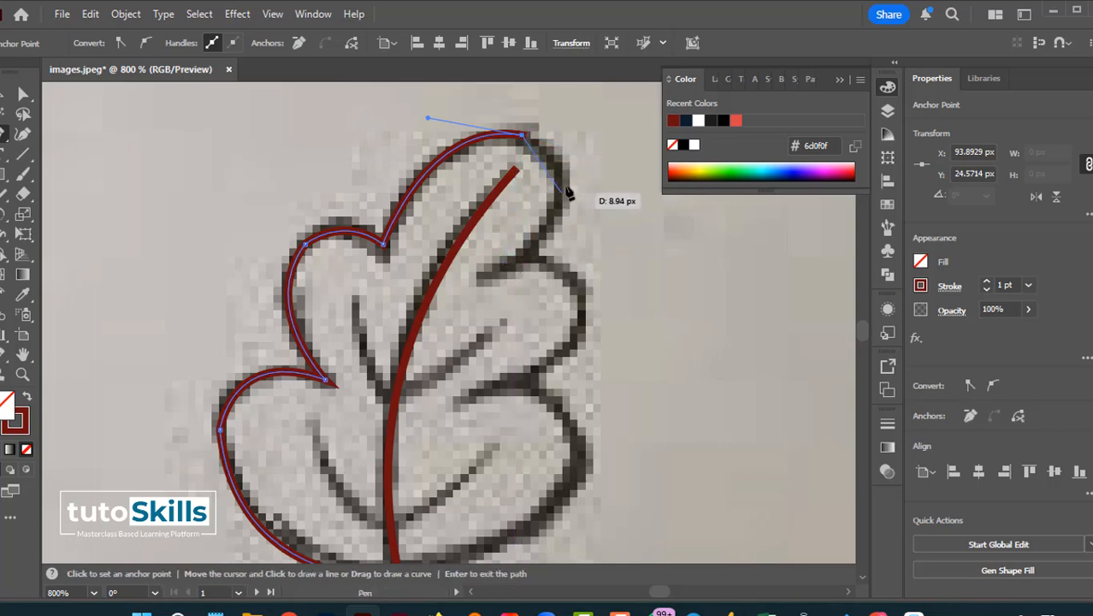
{"action": "scroll", "coordinate": [525, 244], "scroll_direction": "down", "scroll_amount": 2}
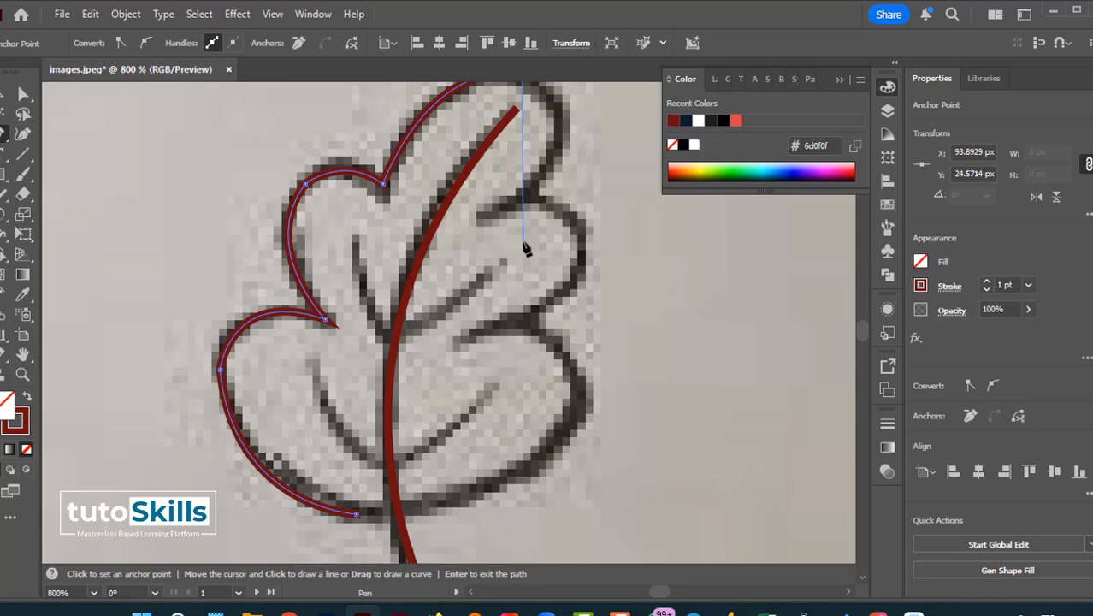
{"action": "scroll", "coordinate": [525, 246], "scroll_direction": "up", "scroll_amount": 1}
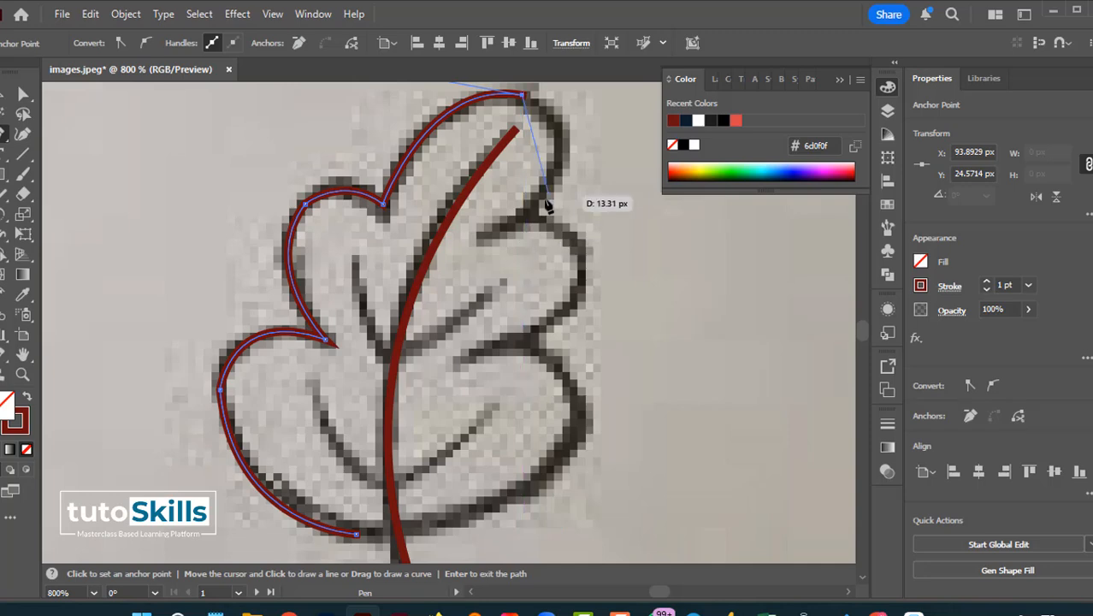
{"action": "left_click_drag", "start_coordinate": [556, 176], "coordinate": [525, 229]}
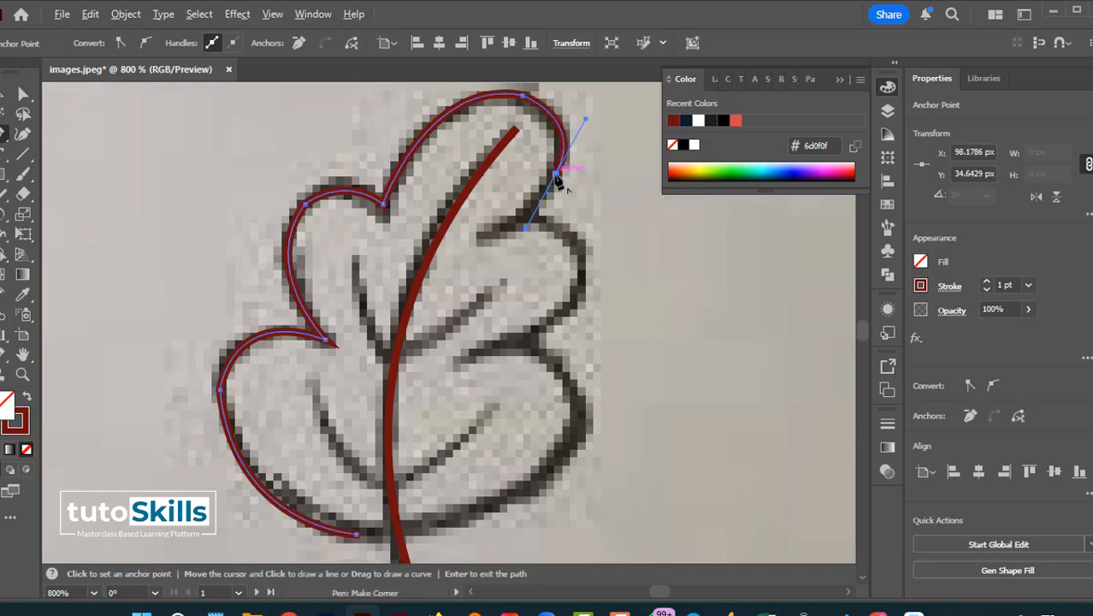
{"action": "left_click_drag", "start_coordinate": [556, 175], "coordinate": [452, 259]}
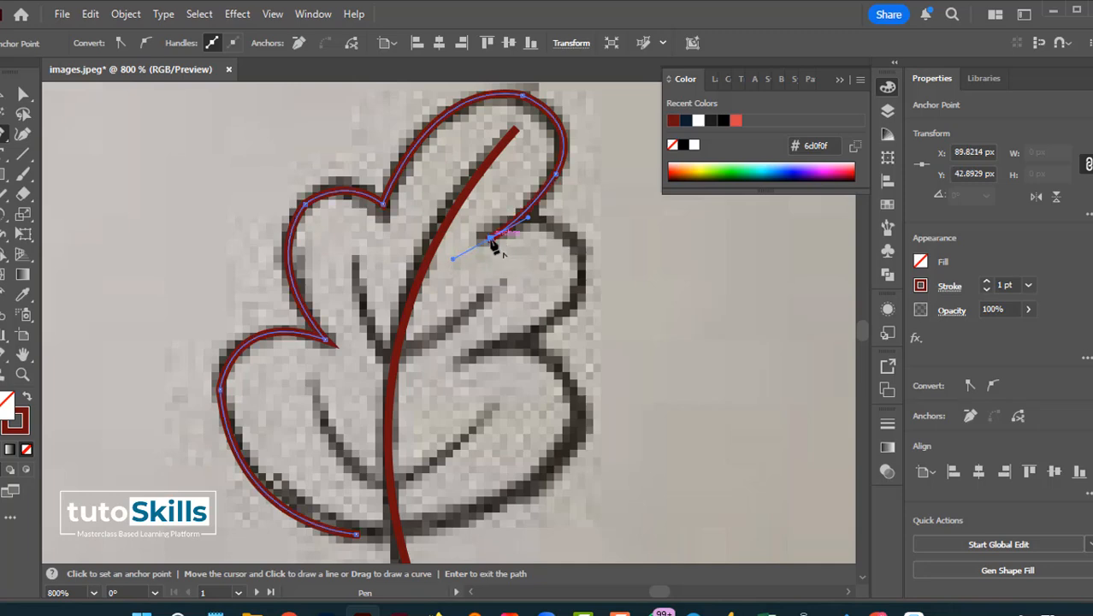
{"action": "mouse_move", "coordinate": [582, 260]}
{"action": "left_mouse_down"}
{"action": "mouse_move", "coordinate": [612, 318]}
{"action": "mouse_move", "coordinate": [602, 318]}
{"action": "mouse_move", "coordinate": [587, 269]}
{"action": "left_mouse_up"}
{"action": "mouse_move", "coordinate": [475, 352]}
{"action": "left_mouse_down"}
{"action": "mouse_move", "coordinate": [359, 365]}
{"action": "mouse_move", "coordinate": [488, 356]}
{"action": "left_mouse_up"}
Step: Trace the lower-right lobe through about (102, 65) and (83, 80) px, close the outline at its starting anchor, and deselect it
{"action": "scroll", "coordinate": [556, 368], "scroll_direction": "down", "scroll_amount": 2}
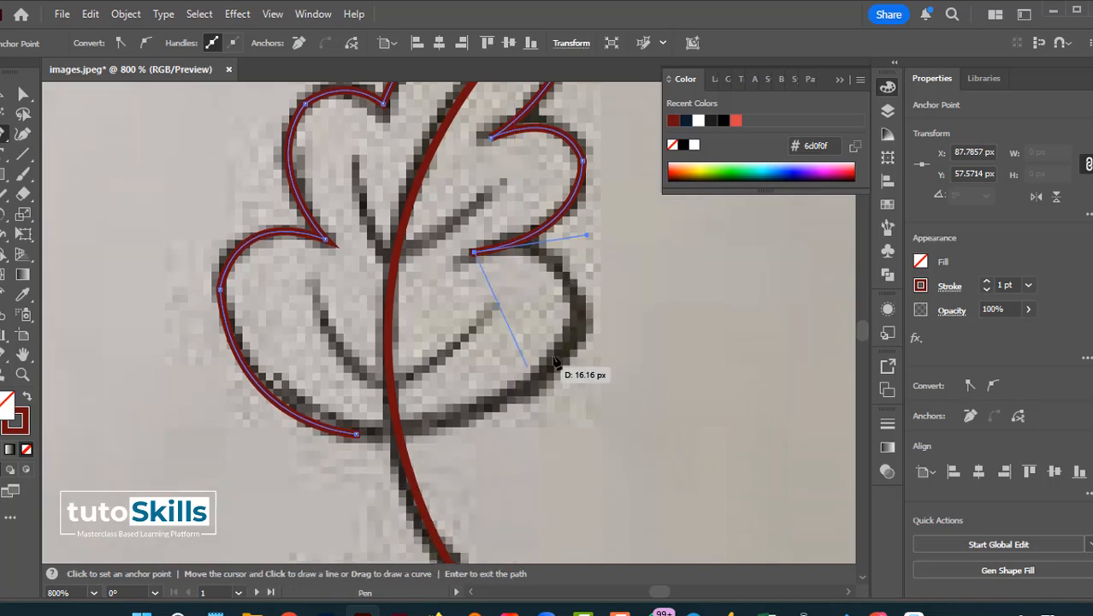
{"action": "left_click_drag", "start_coordinate": [586, 314], "coordinate": [591, 377]}
{"action": "left_click", "coordinate": [585, 314]}
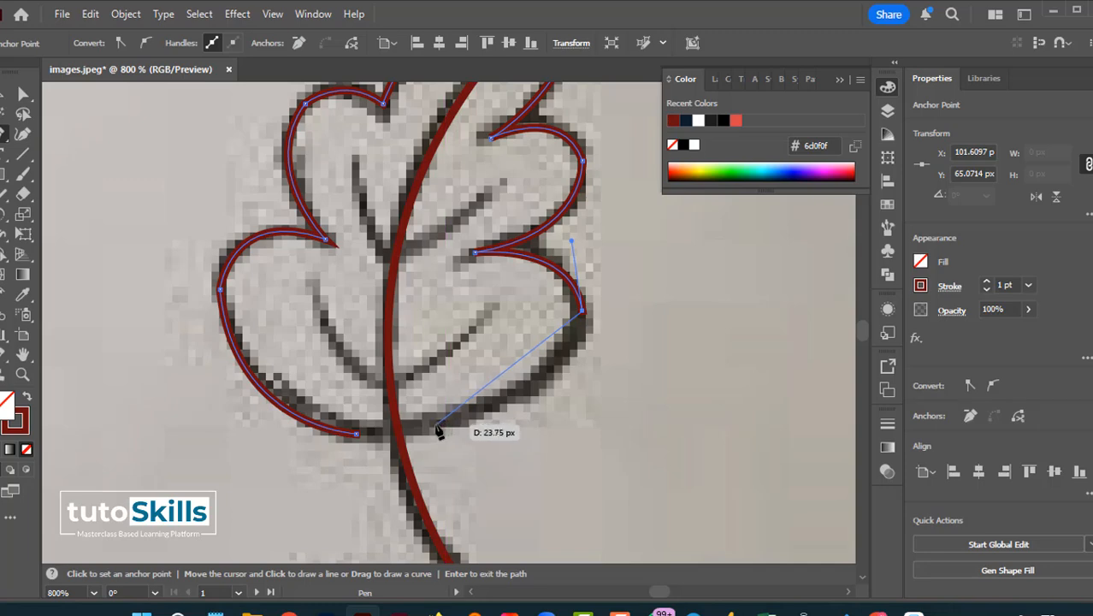
{"action": "left_click_drag", "start_coordinate": [438, 427], "coordinate": [306, 451]}
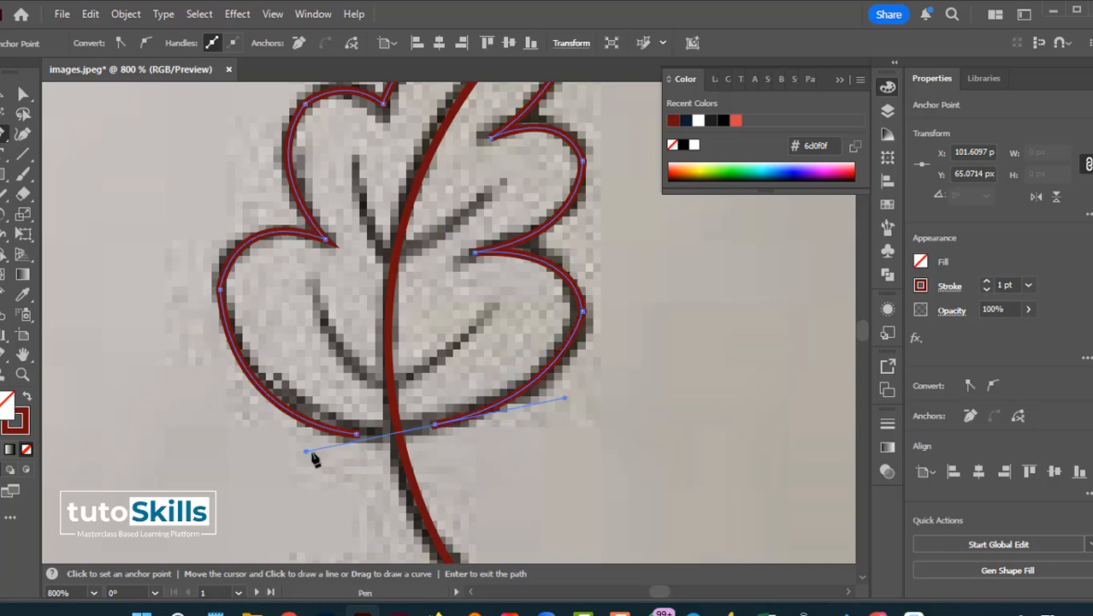
{"action": "left_click", "coordinate": [438, 426]}
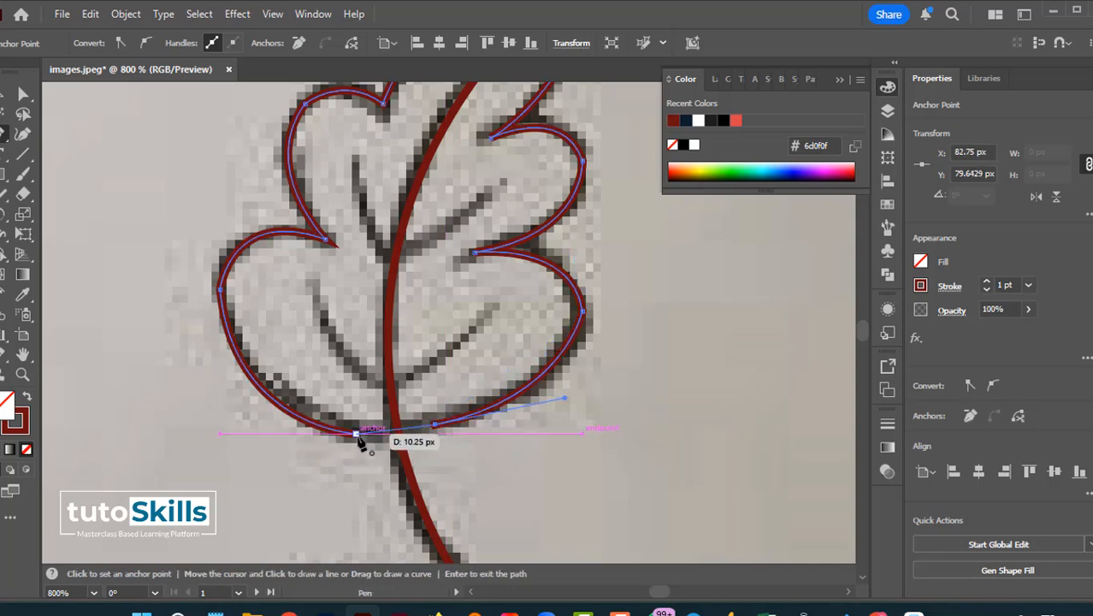
{"action": "left_click_drag", "start_coordinate": [357, 434], "coordinate": [313, 430]}
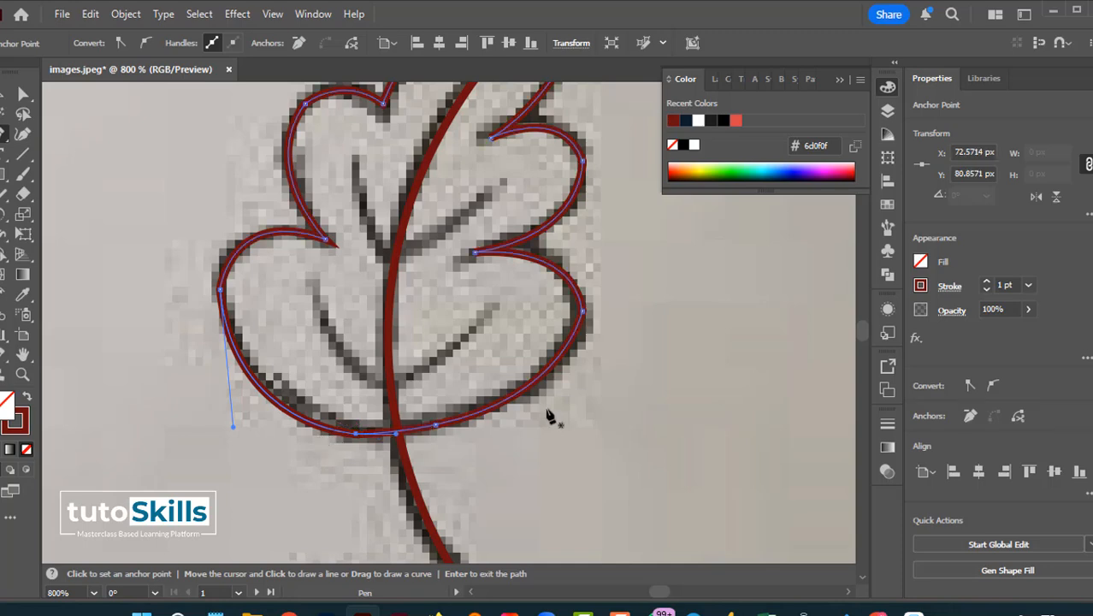
{"action": "scroll", "coordinate": [551, 417], "scroll_direction": "up", "scroll_amount": 3}
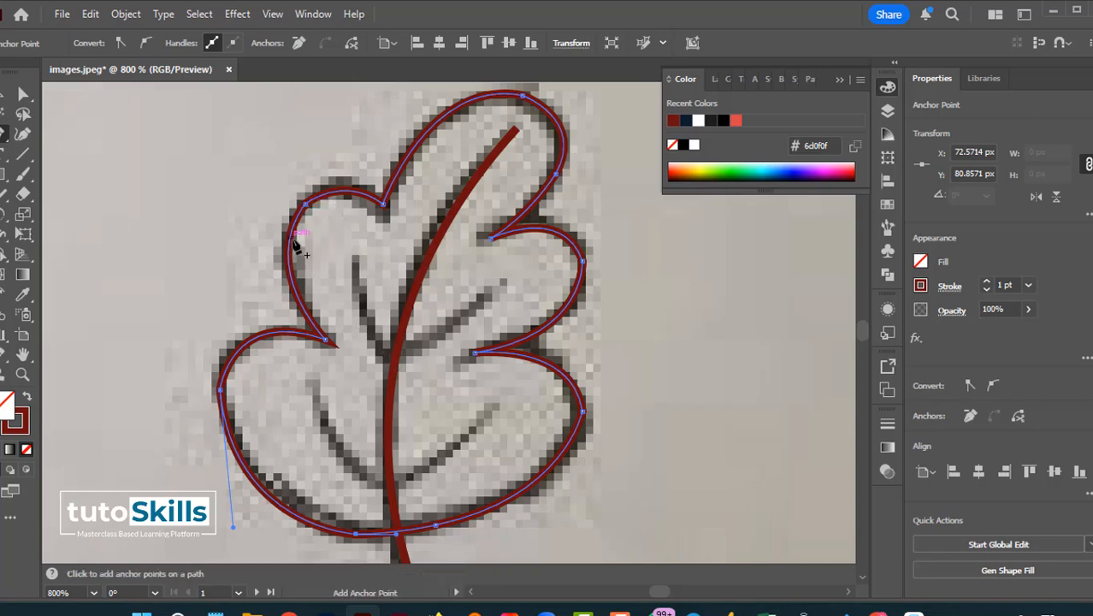
{"action": "key", "text": "v"}
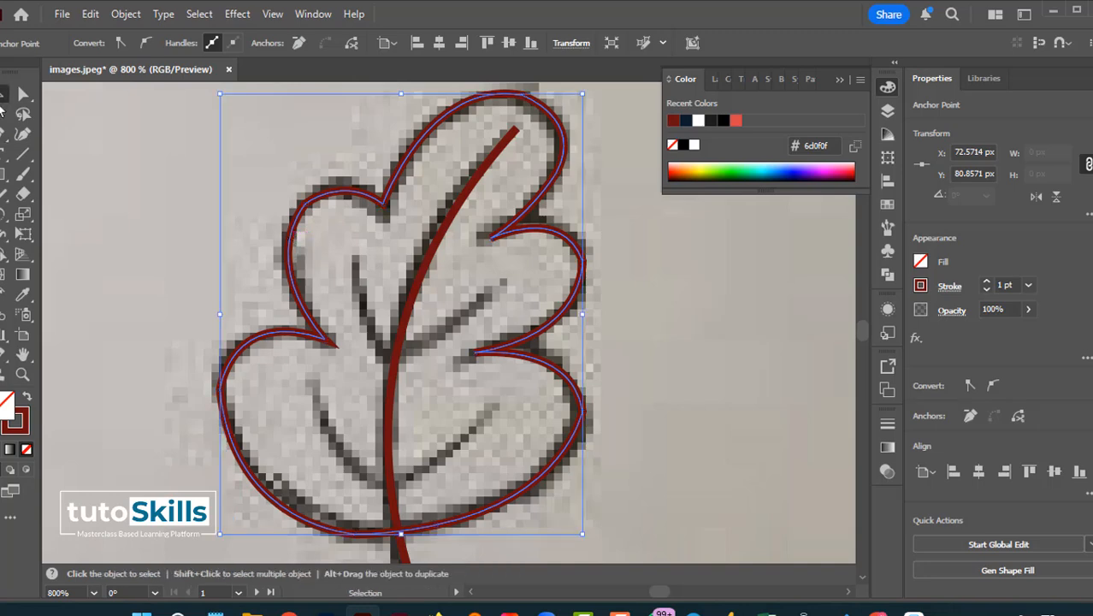
{"action": "left_click", "coordinate": [105, 137]}
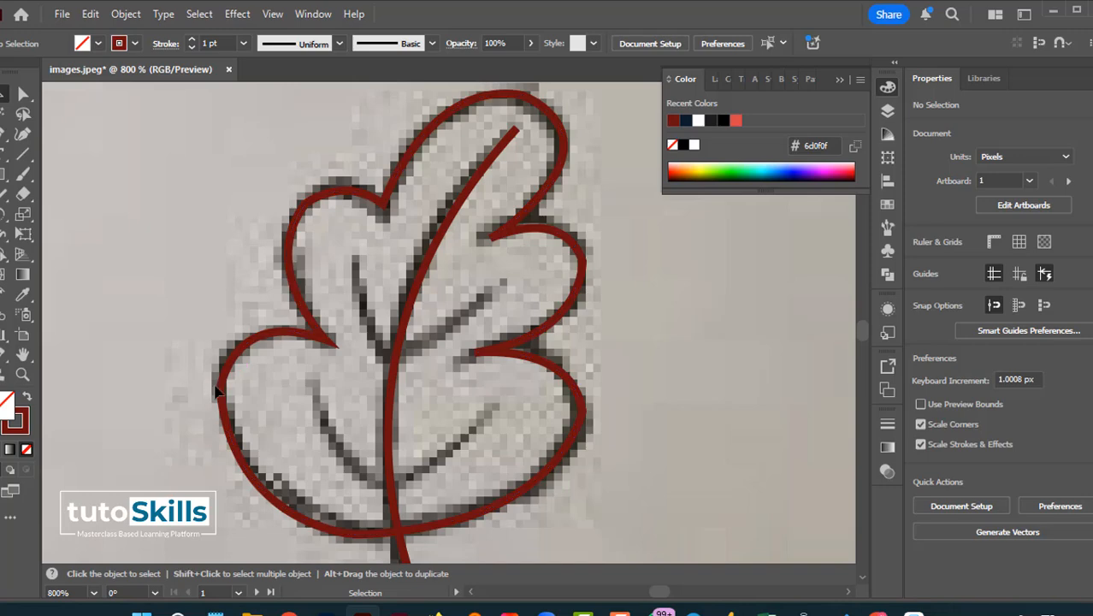
Step: Even out the kink at the leftmost point of the leaf outline's lower-left lobe with the Smooth tool and deselect the path
{"action": "scroll", "coordinate": [216, 391], "scroll_direction": "up", "scroll_amount": 4}
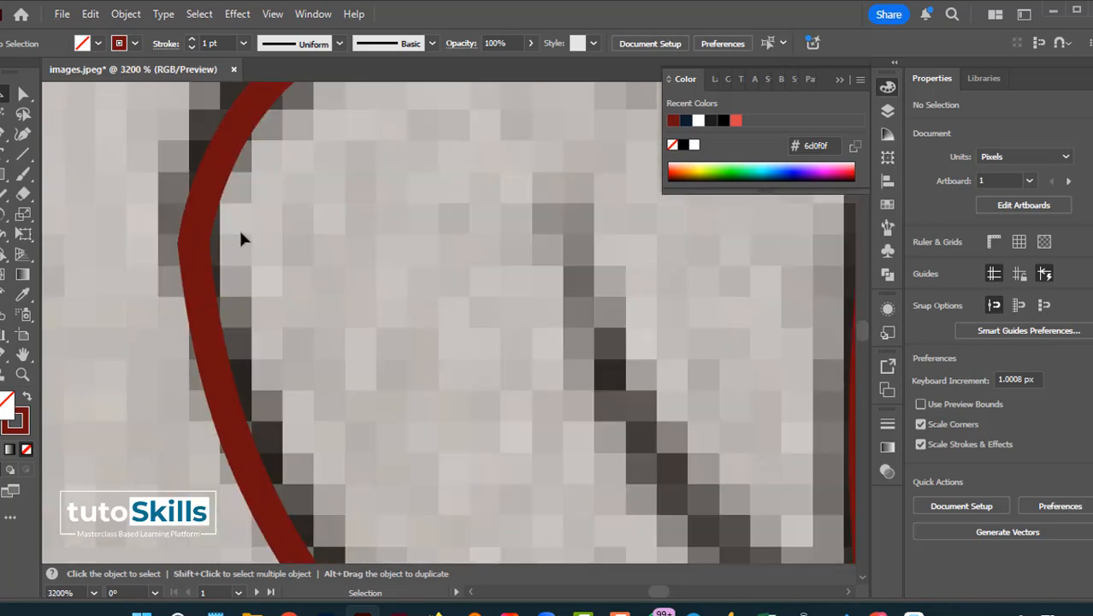
{"action": "left_click", "coordinate": [199, 270]}
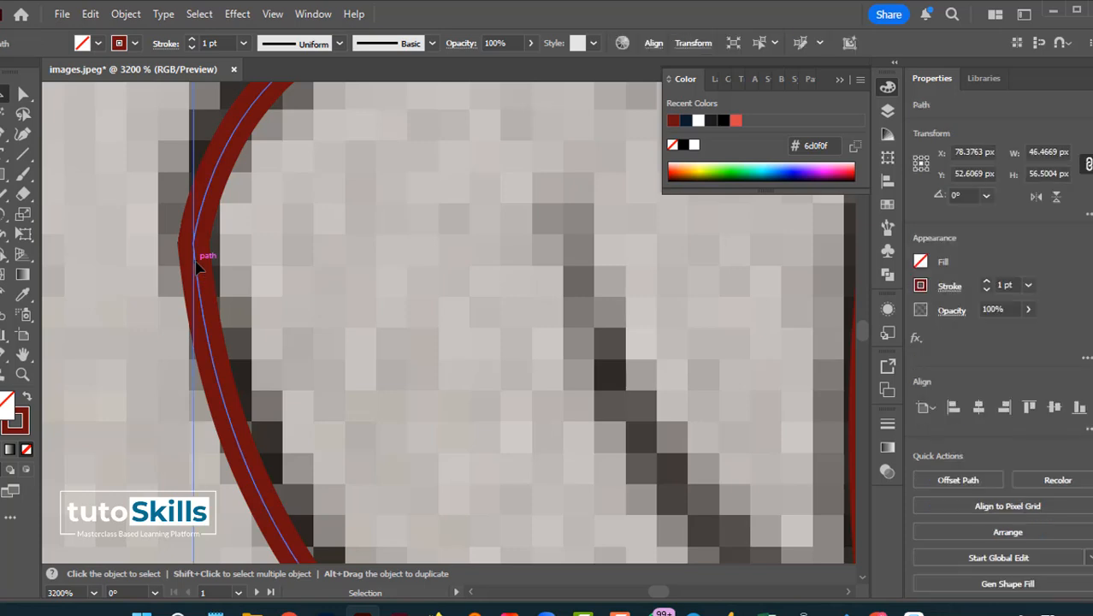
{"action": "right_click", "coordinate": [4, 197]}
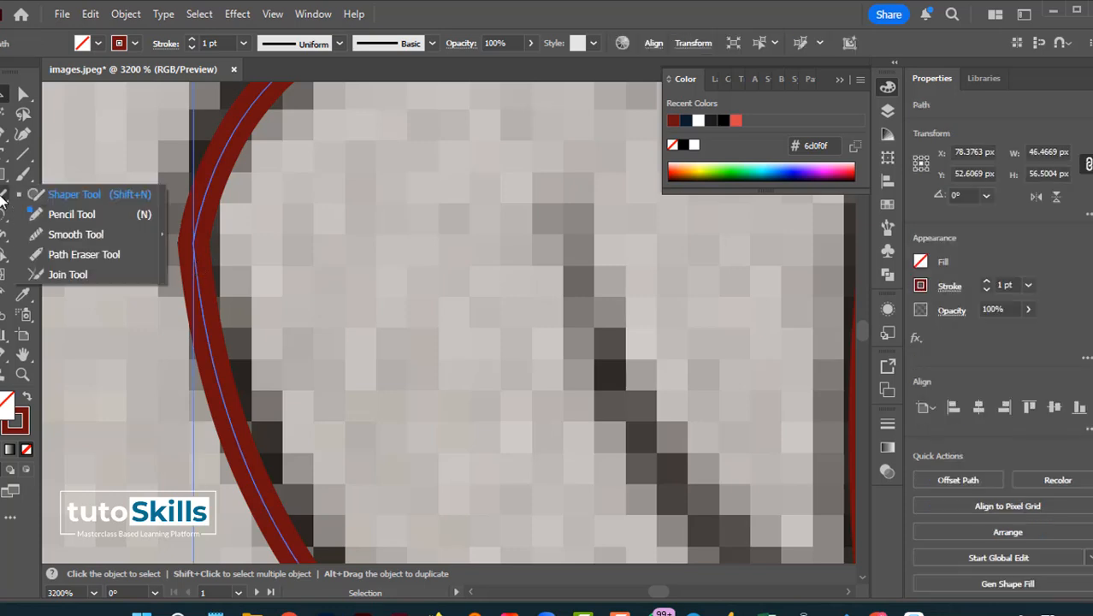
{"action": "left_click", "coordinate": [76, 234]}
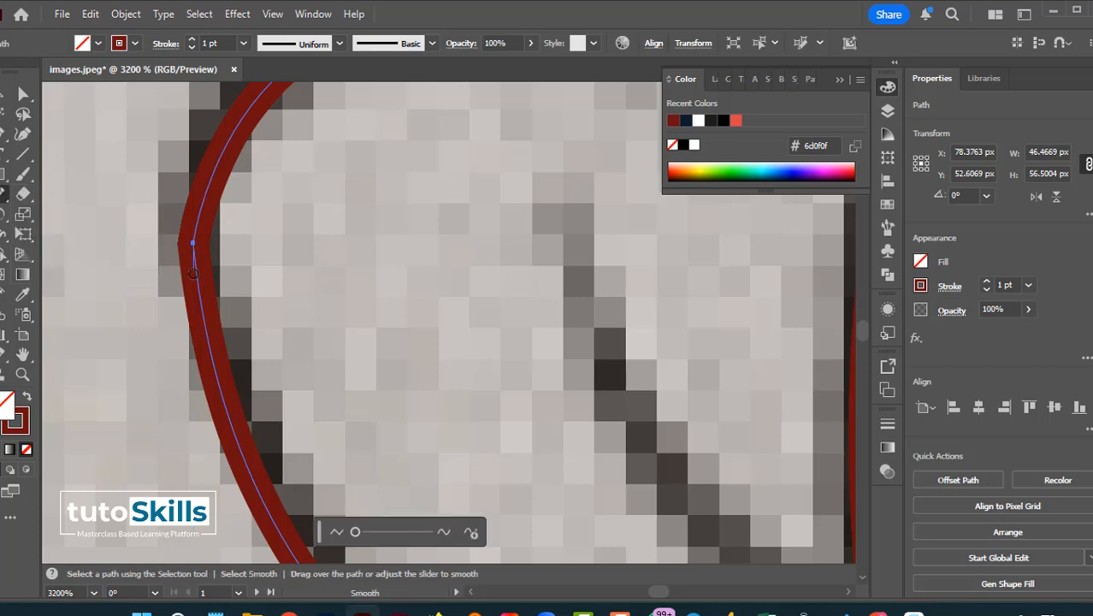
{"action": "mouse_move", "coordinate": [193, 274]}
{"action": "left_mouse_down"}
{"action": "mouse_move", "coordinate": [212, 189]}
{"action": "mouse_move", "coordinate": [188, 296]}
{"action": "left_mouse_up"}
{"action": "left_click_drag", "start_coordinate": [210, 213], "coordinate": [197, 318]}
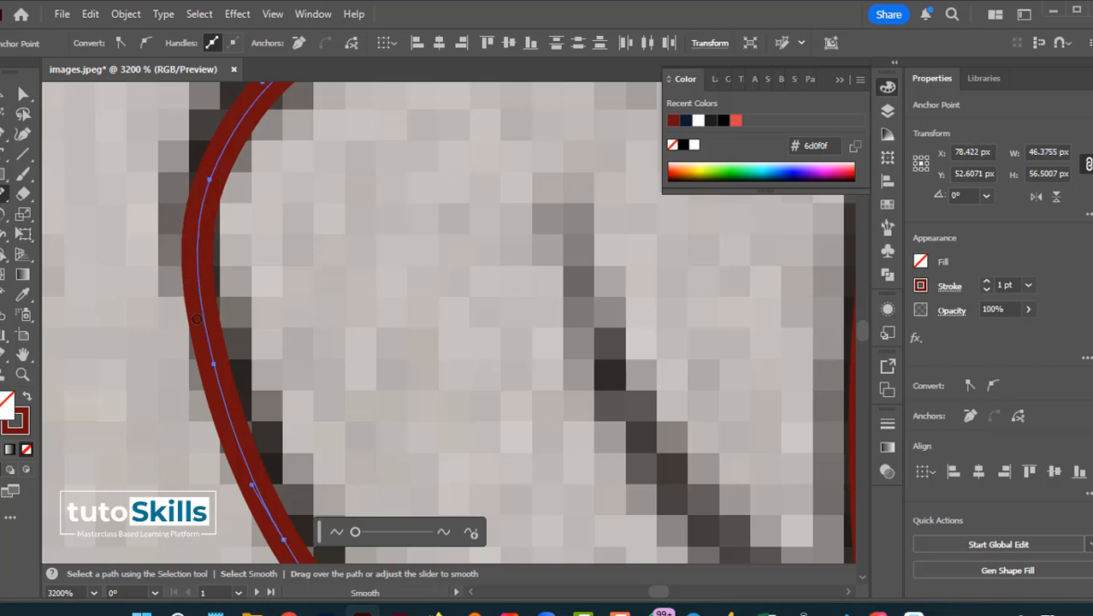
{"action": "scroll", "coordinate": [381, 356], "scroll_direction": "down", "scroll_amount": 5}
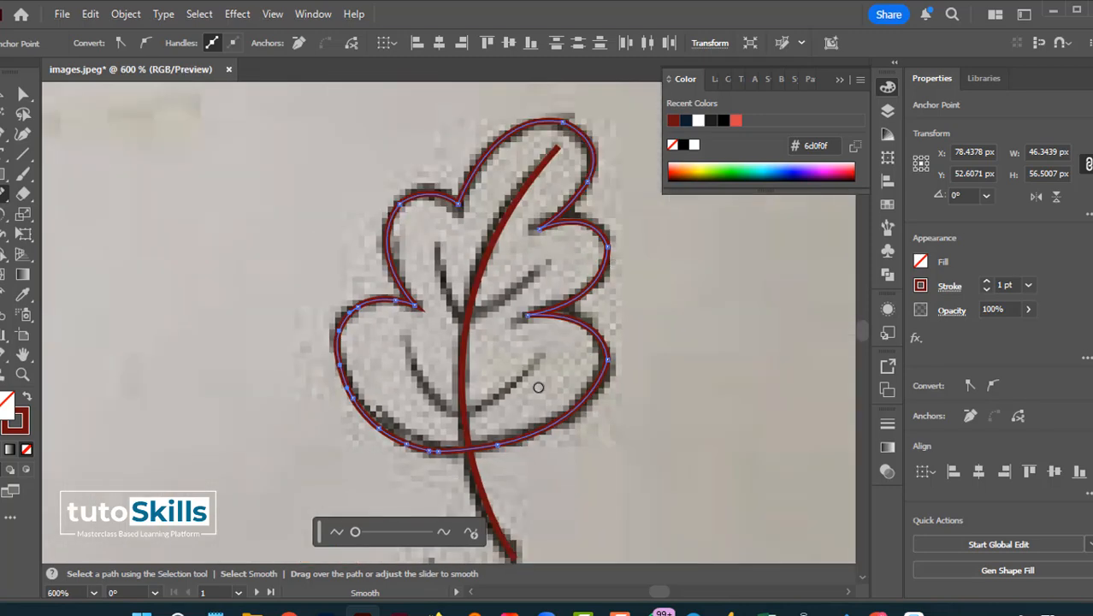
{"action": "scroll", "coordinate": [538, 388], "scroll_direction": "down", "scroll_amount": 1}
{"action": "key", "text": "v"}
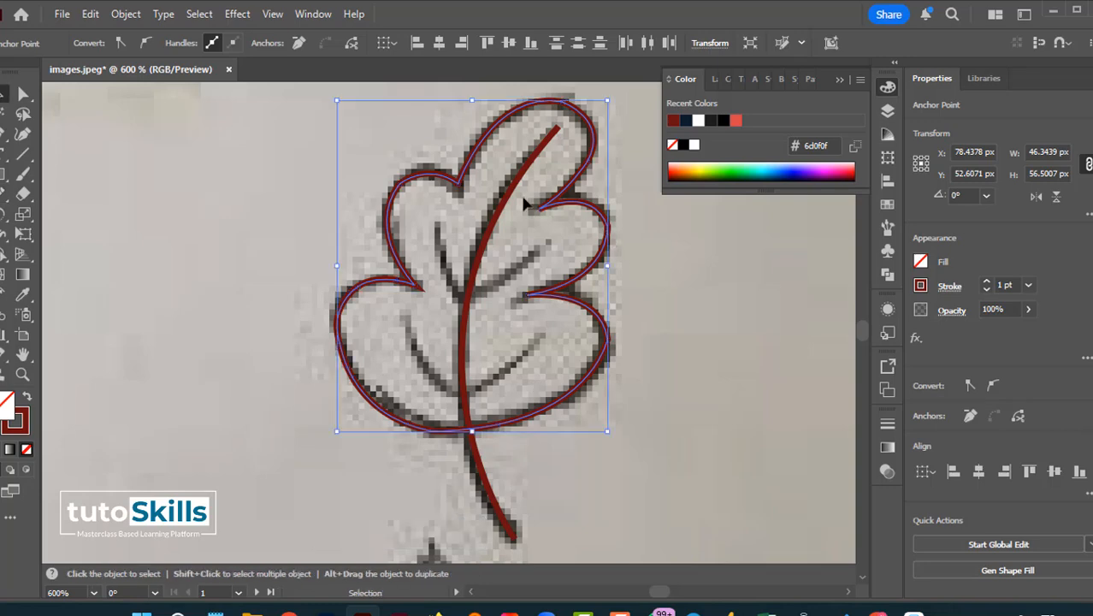
{"action": "left_click", "coordinate": [520, 479]}
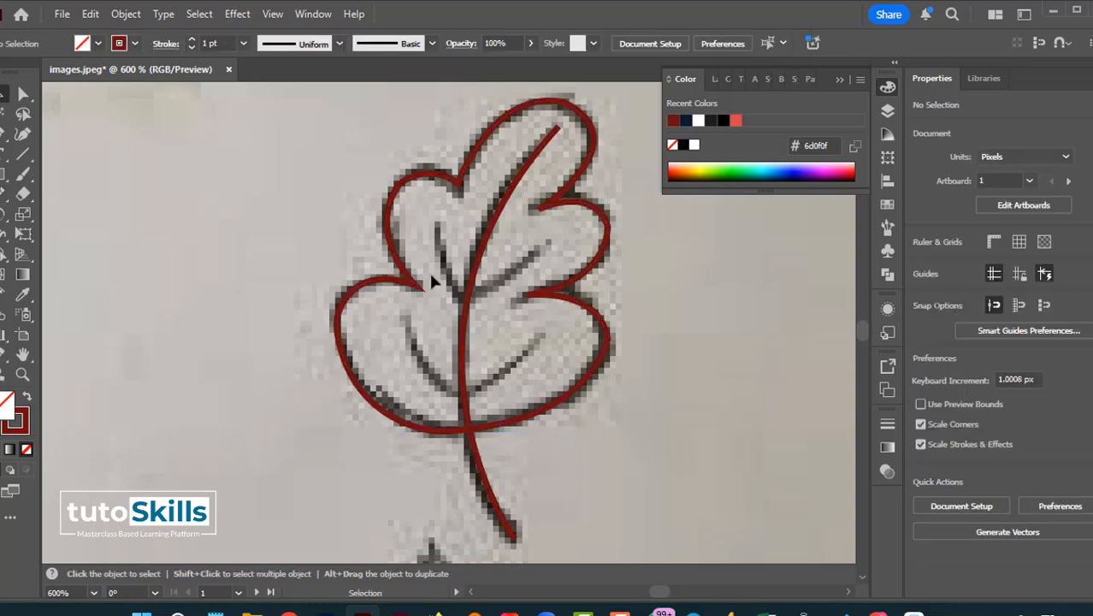
Step: Apply the triangular width profile that tapers toward the leaf tip to the midrib, set its stroke weight to 5 pt, and deselect it
{"action": "left_click", "coordinate": [340, 43]}
{"action": "left_click", "coordinate": [275, 182]}
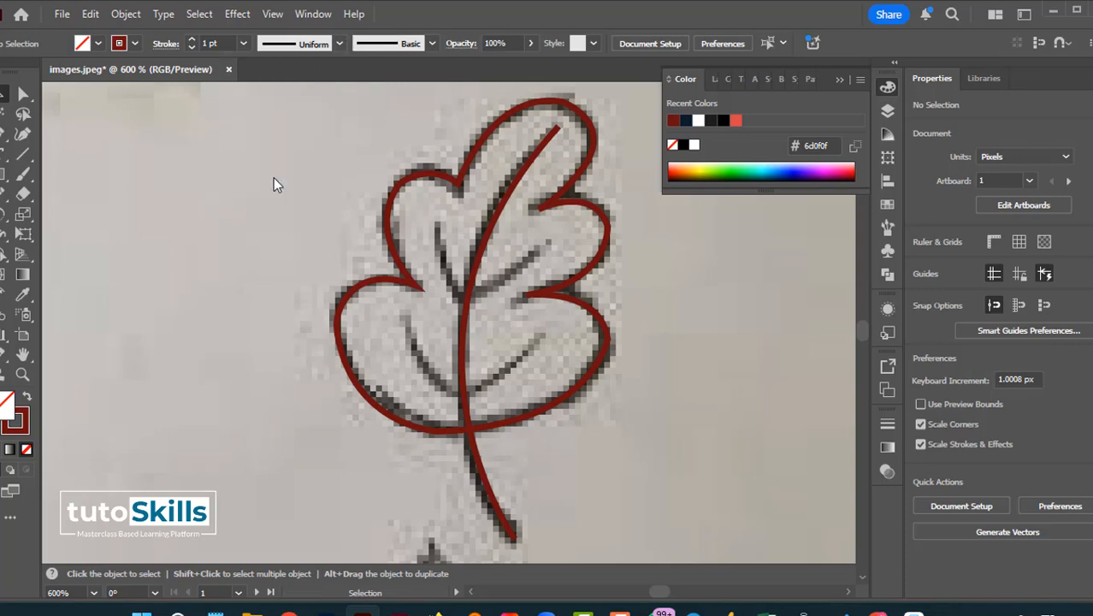
{"action": "left_click", "coordinate": [520, 183]}
{"action": "left_click", "coordinate": [339, 43]}
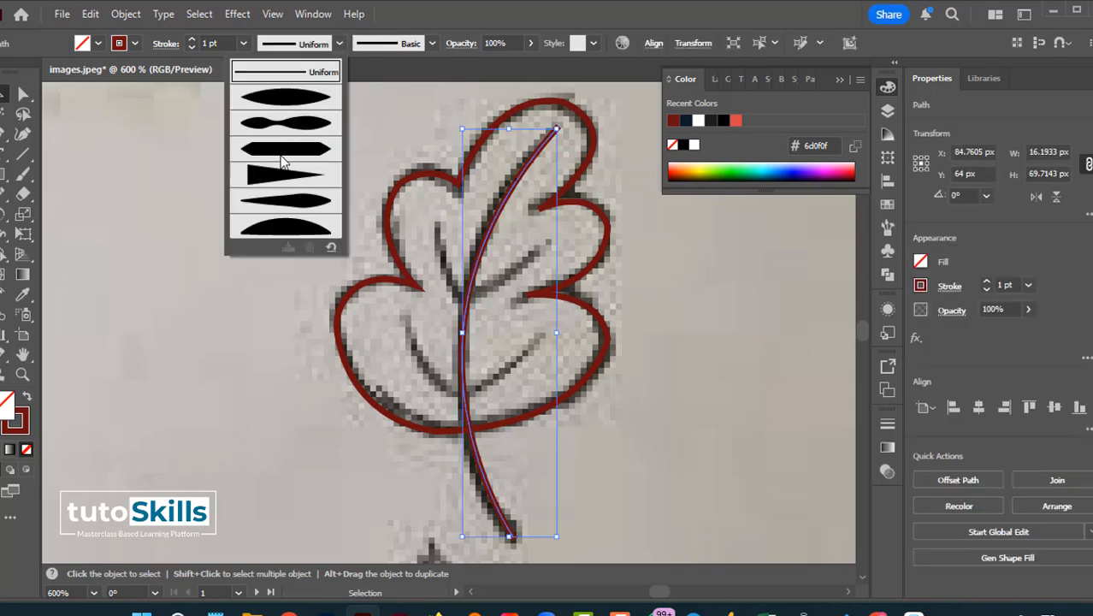
{"action": "left_click", "coordinate": [276, 168]}
{"action": "left_click", "coordinate": [193, 40]}
{"action": "left_click", "coordinate": [192, 40]}
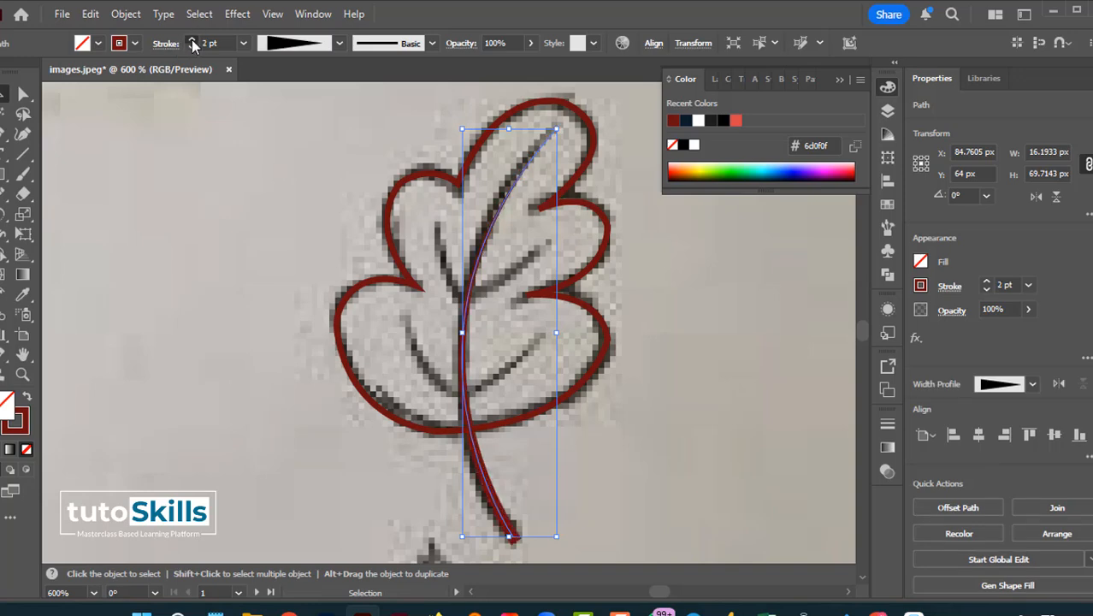
{"action": "left_click", "coordinate": [192, 40]}
{"action": "left_click", "coordinate": [192, 40]}
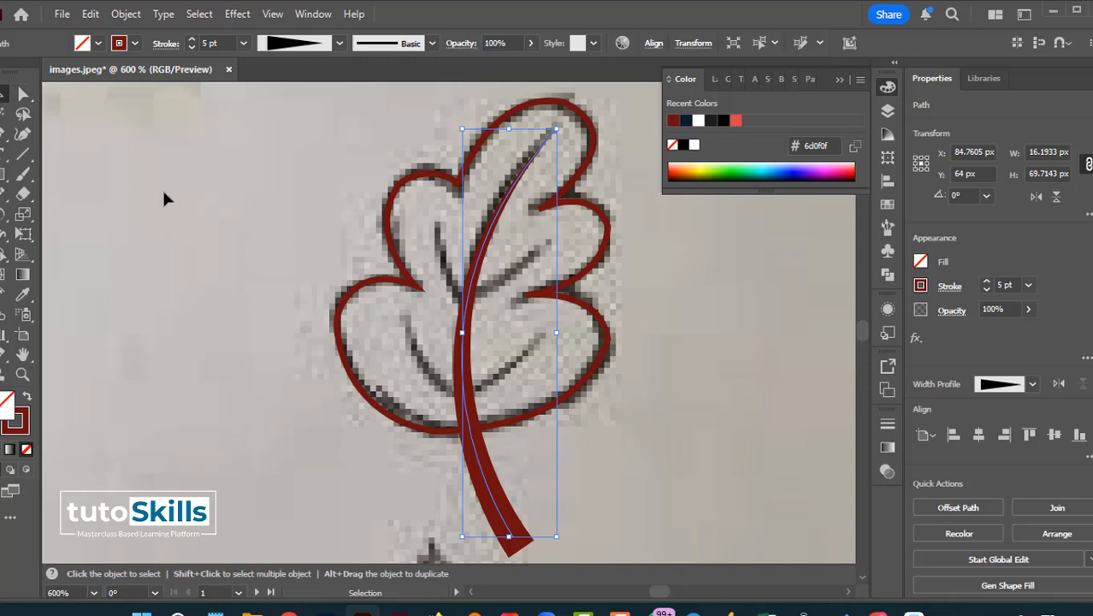
{"action": "left_click", "coordinate": [596, 443]}
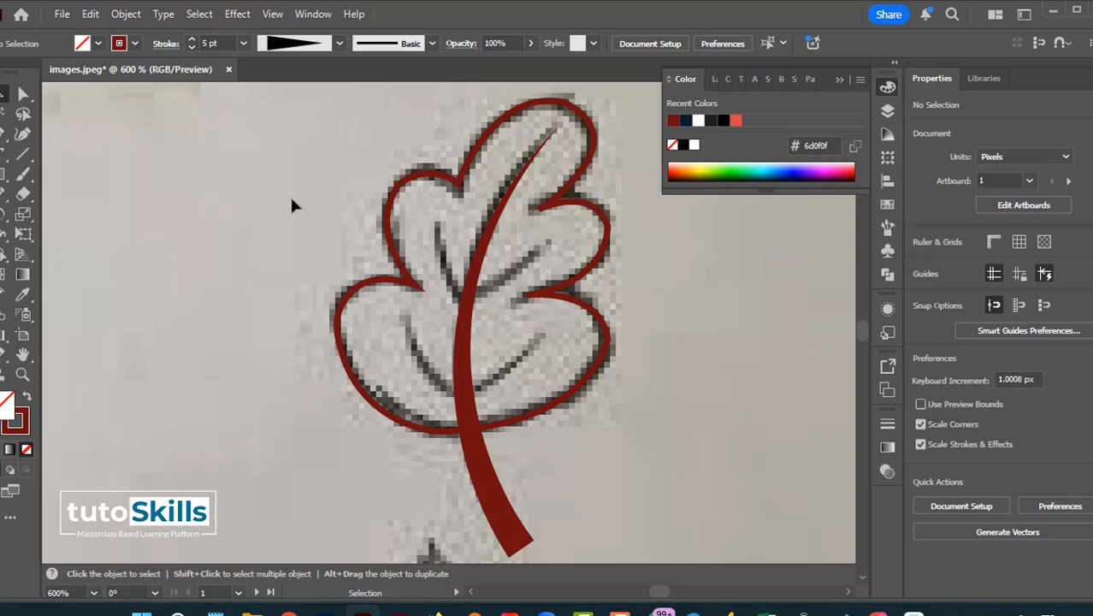
Step: Move the traced outline and midrib together to the empty area right of the sketched leaf and deselect them
{"action": "left_click_drag", "start_coordinate": [339, 158], "coordinate": [676, 430]}
{"action": "left_click_drag", "start_coordinate": [477, 323], "coordinate": [781, 327]}
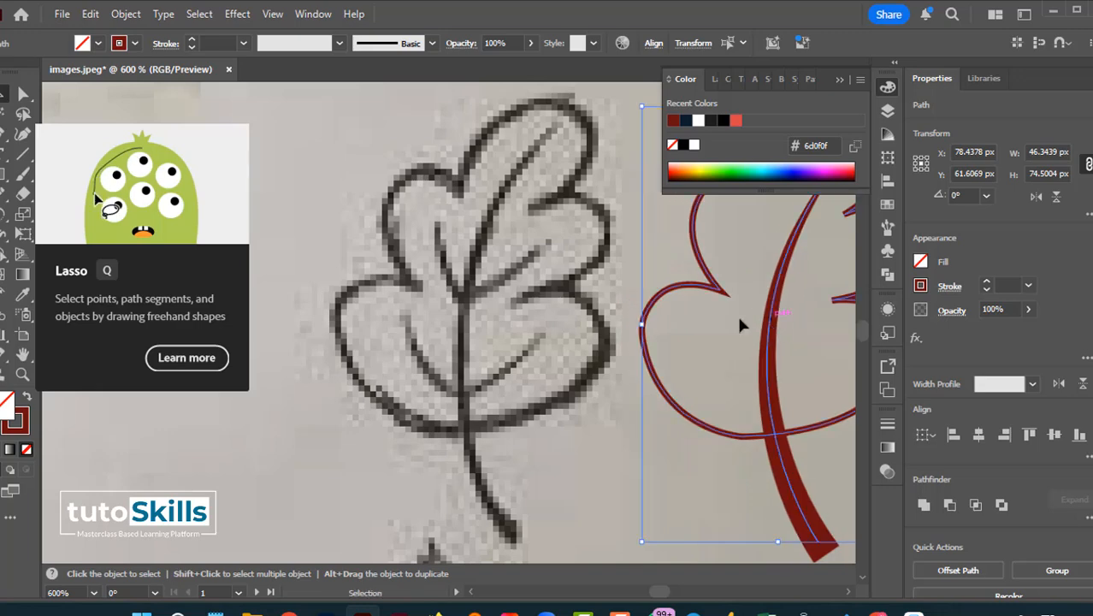
{"action": "left_click", "coordinate": [295, 233]}
Step: Try a three-point arch about 34.5 px wide and 24 px high with the Curvature tool left of the sketch, and undo it
{"action": "left_click", "coordinate": [23, 137]}
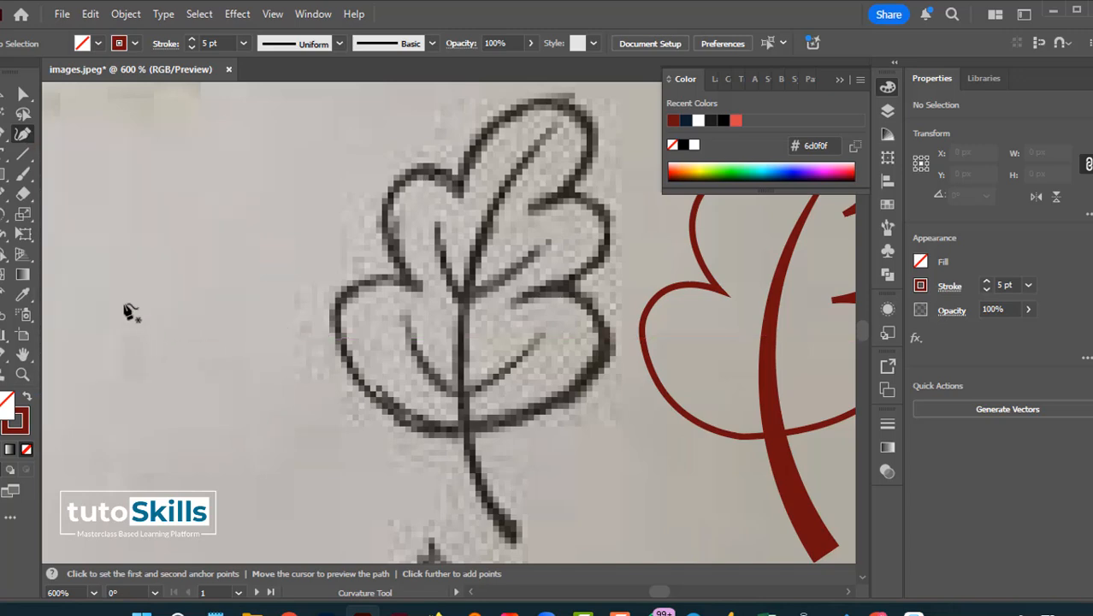
{"action": "left_click", "coordinate": [128, 302]}
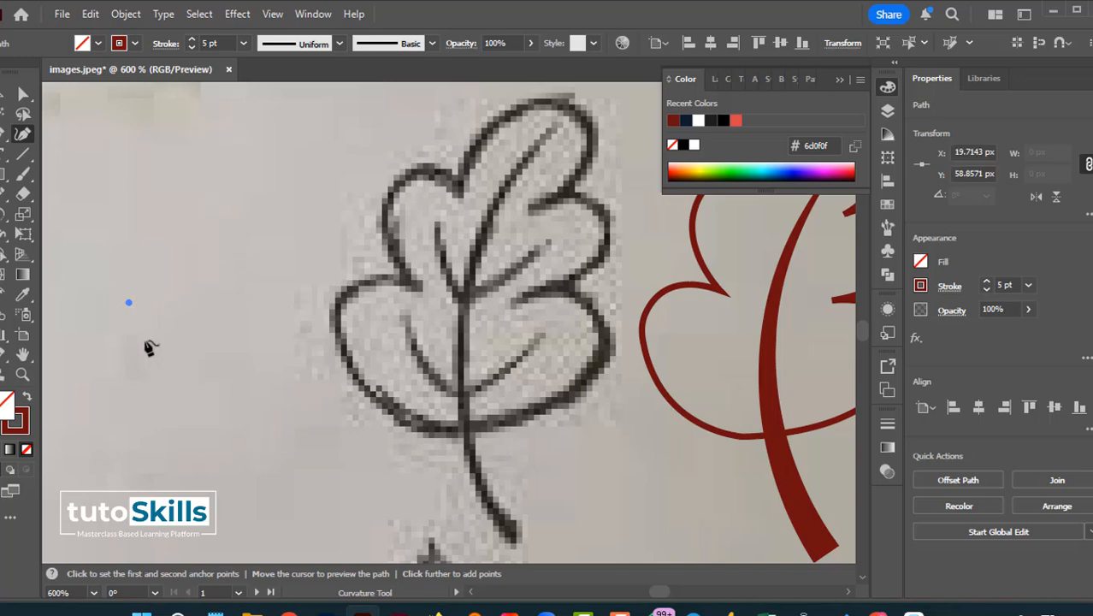
{"action": "left_click", "coordinate": [259, 165]}
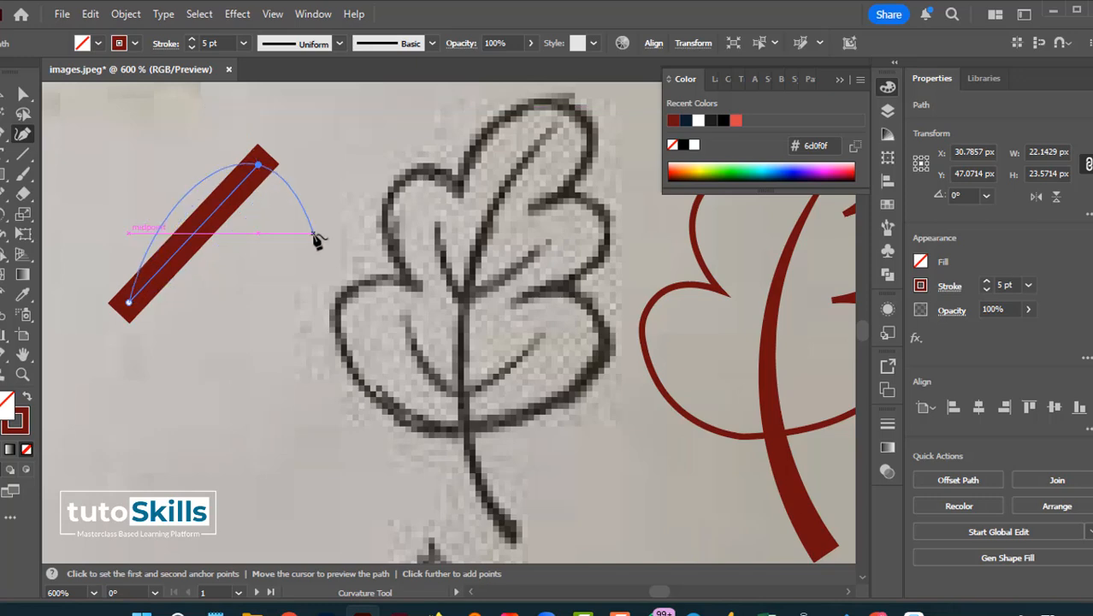
{"action": "left_click", "coordinate": [331, 304]}
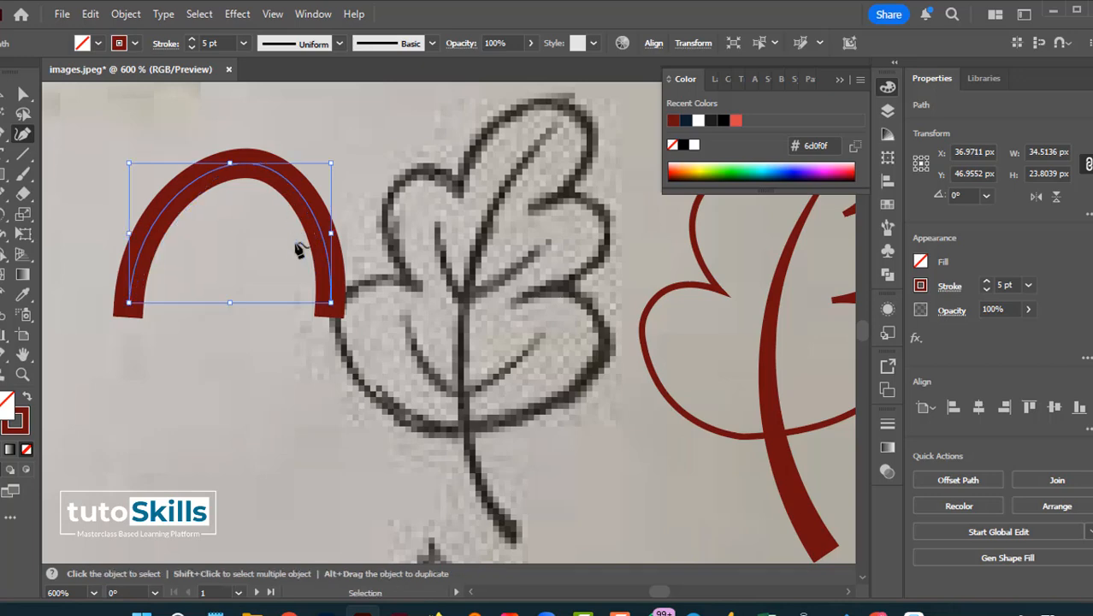
{"action": "key", "text": "ctrl+z"}
{"action": "key", "text": "ctrl+z"}
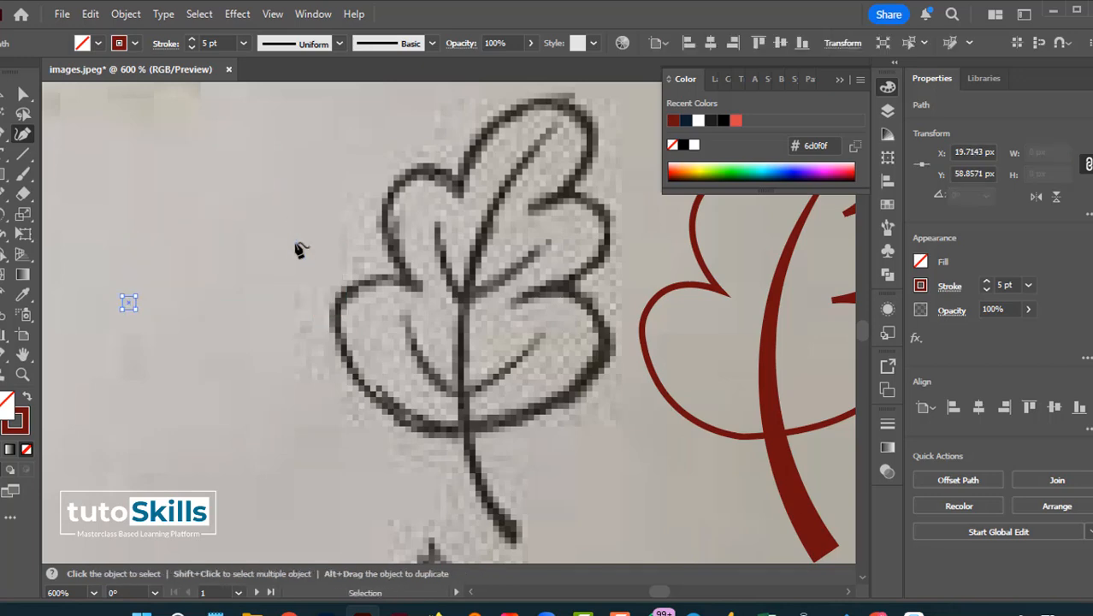
{"action": "key", "text": "ctrl+z"}
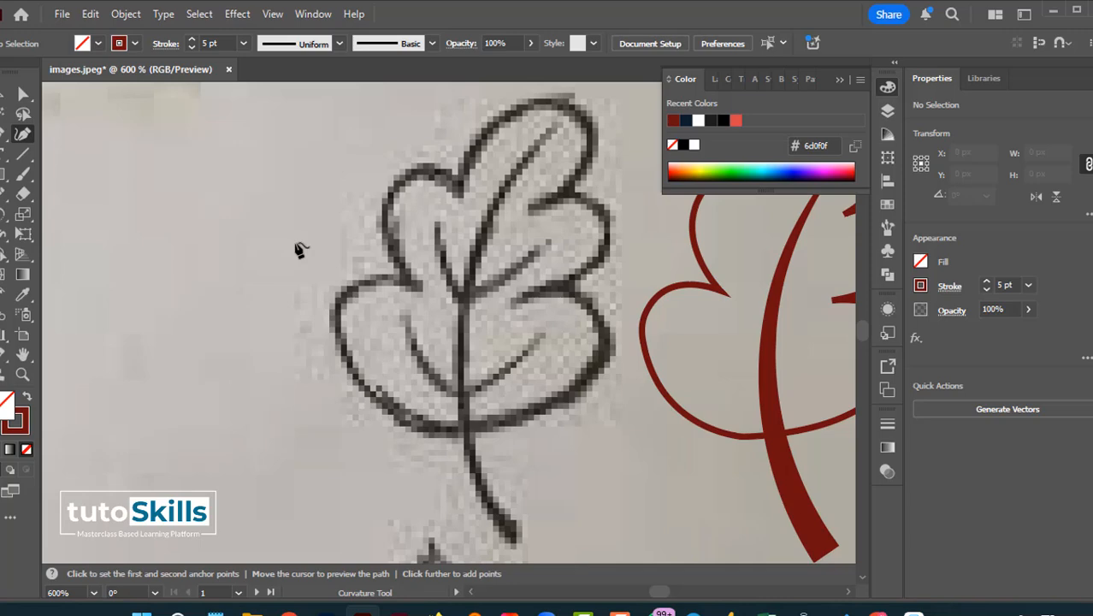
Step: Trace the sketched leaf's lower-left lobe with the Curvature tool, from the stem junction at about (77, 80) px to the notch at about (68, 56) px
{"action": "left_click", "coordinate": [462, 427]}
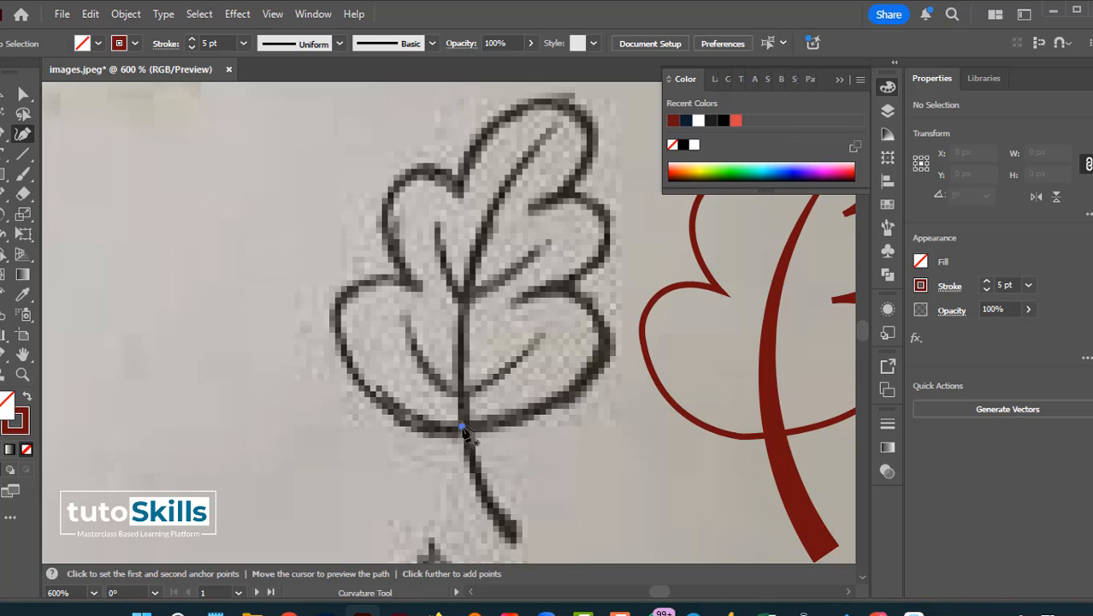
{"action": "left_click", "coordinate": [352, 361]}
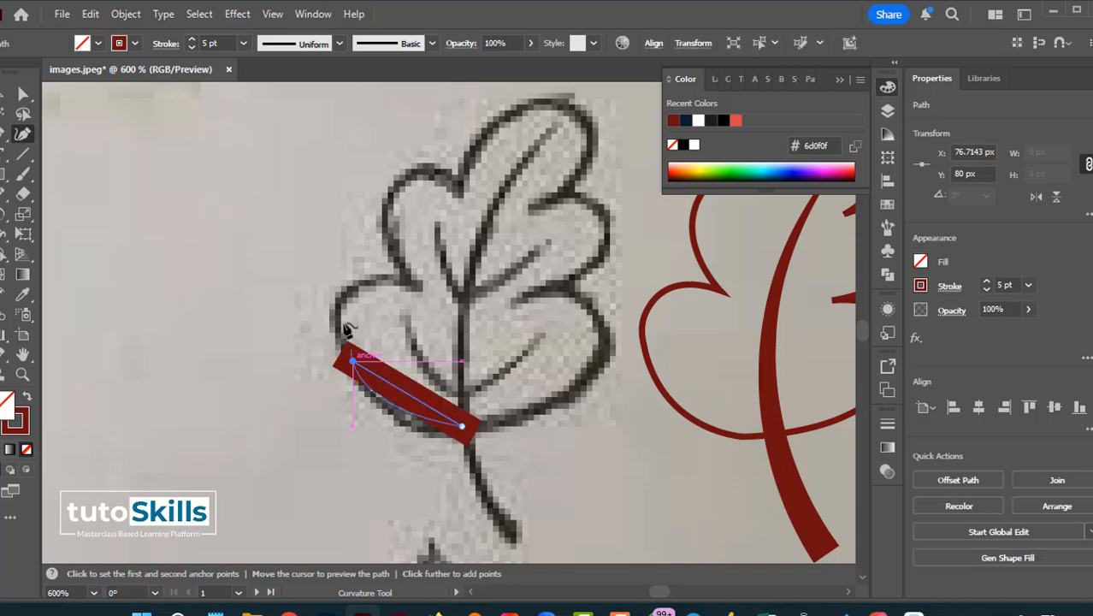
{"action": "left_click", "coordinate": [348, 287]}
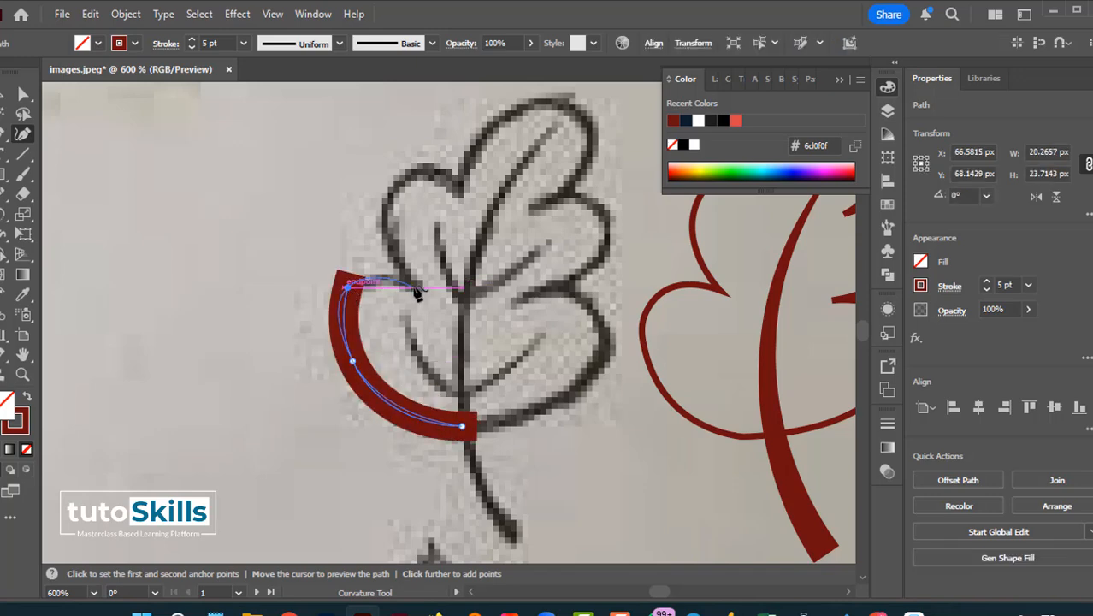
{"action": "left_click", "coordinate": [415, 291]}
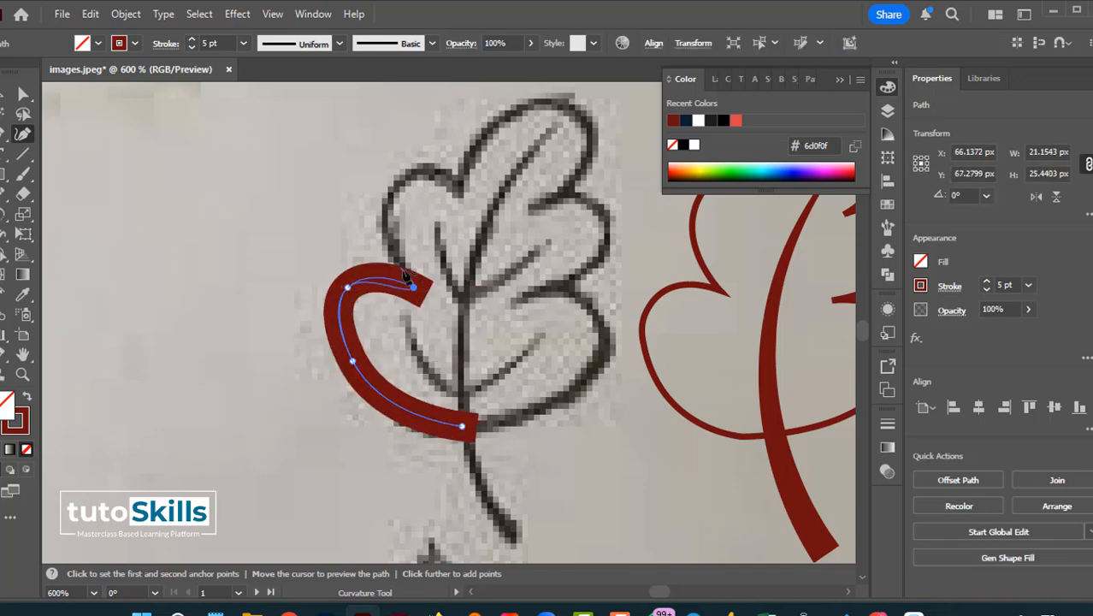
Step: Set the stroke weight of the new lobe path to 0.75 pt
{"action": "left_click", "coordinate": [191, 47]}
{"action": "left_click", "coordinate": [190, 47]}
{"action": "left_click", "coordinate": [191, 47]}
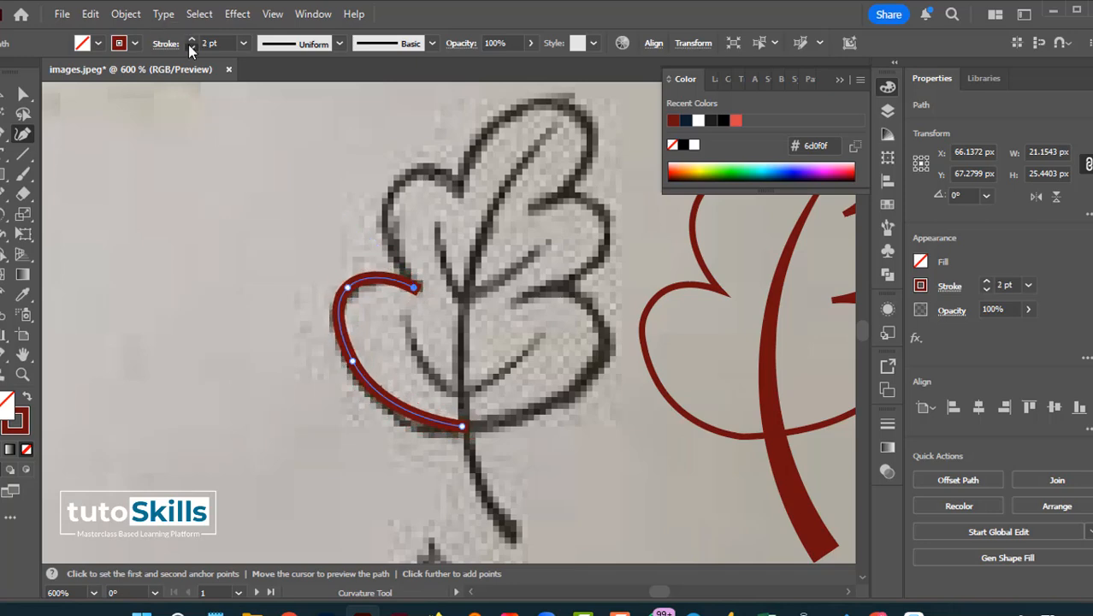
{"action": "left_click", "coordinate": [189, 47]}
{"action": "left_click", "coordinate": [189, 47]}
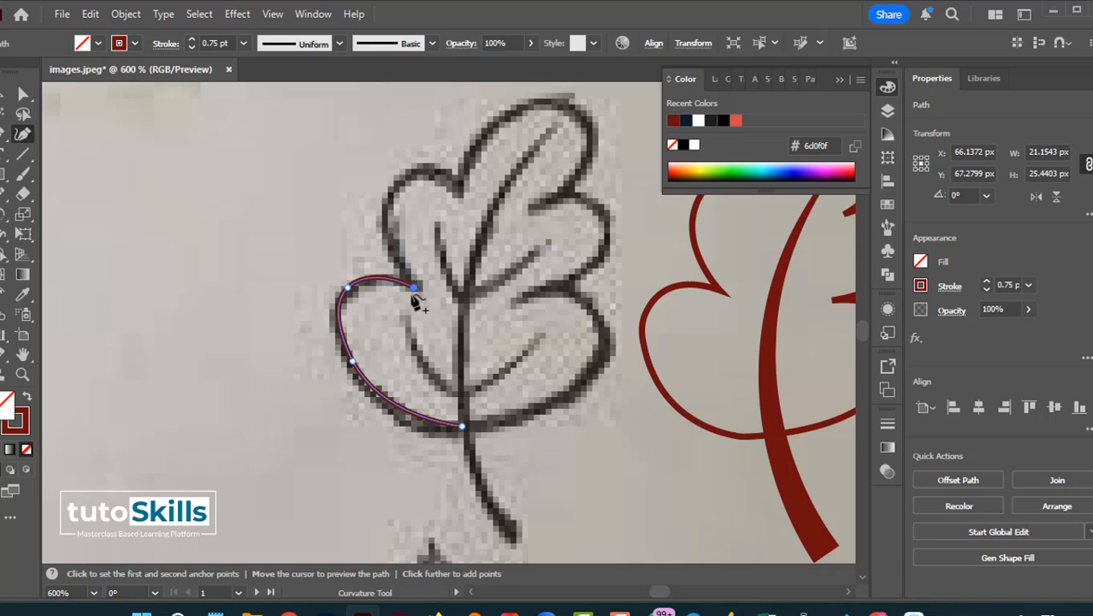
Step: Make the notch anchor at about (68, 56) px a corner and continue the Curvature path around the middle-left lobe to the notch below the top lobe
{"action": "scroll", "coordinate": [417, 301], "scroll_direction": "up", "scroll_amount": 4}
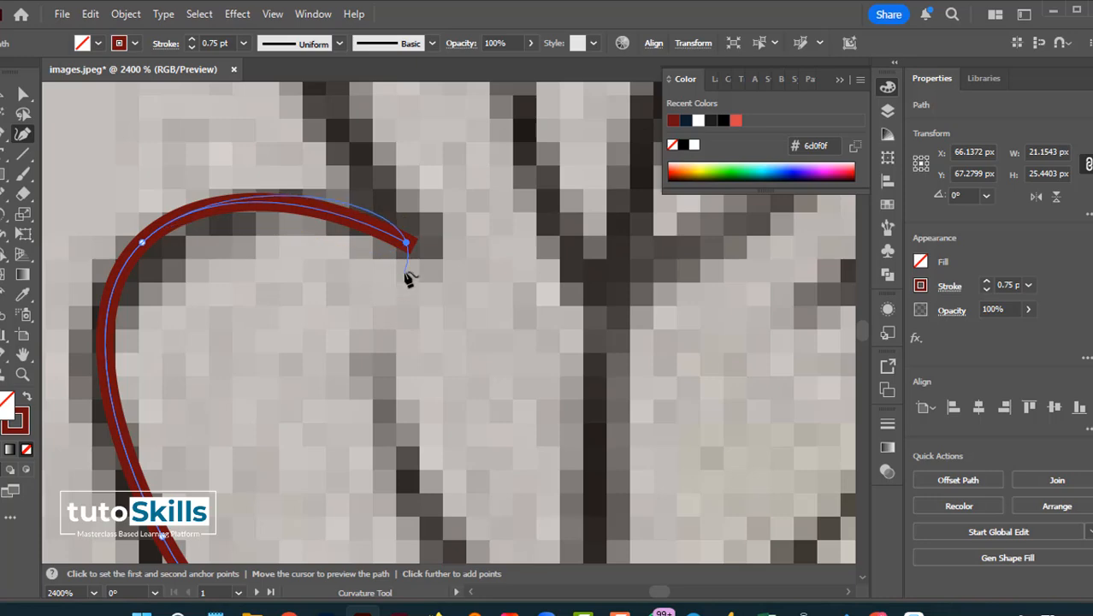
{"action": "scroll", "coordinate": [407, 277], "scroll_direction": "down", "scroll_amount": 2}
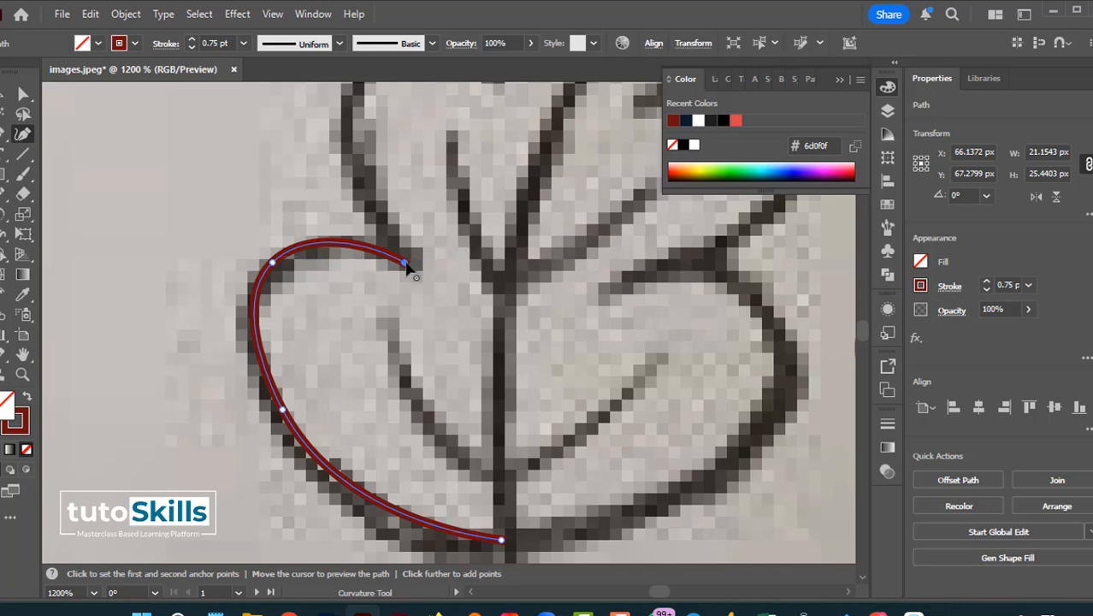
{"action": "scroll", "coordinate": [381, 265], "scroll_direction": "up", "scroll_amount": 5}
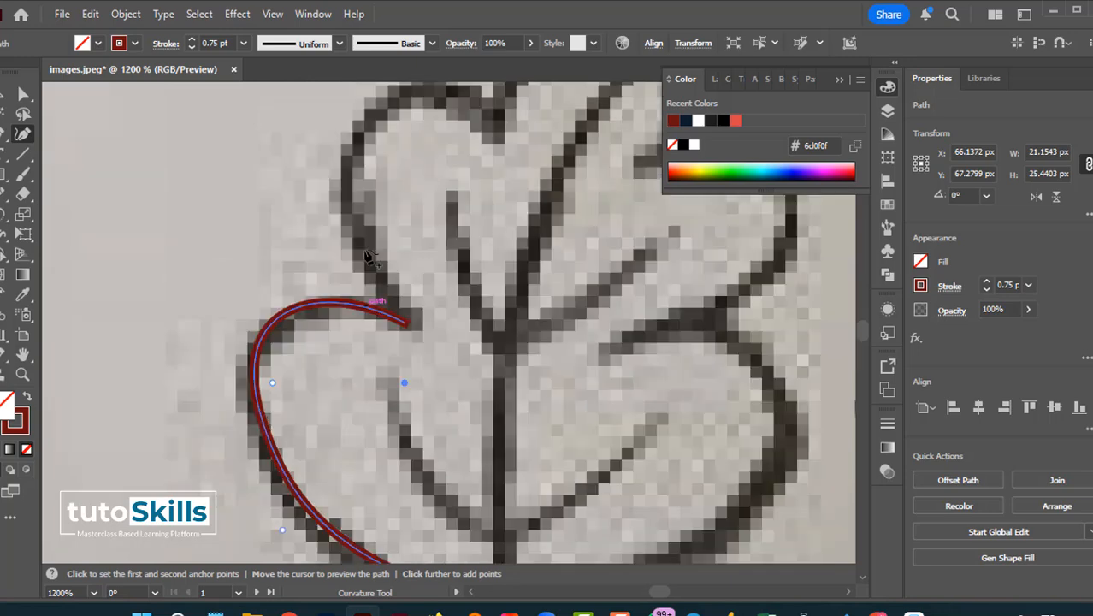
{"action": "left_click", "coordinate": [359, 238]}
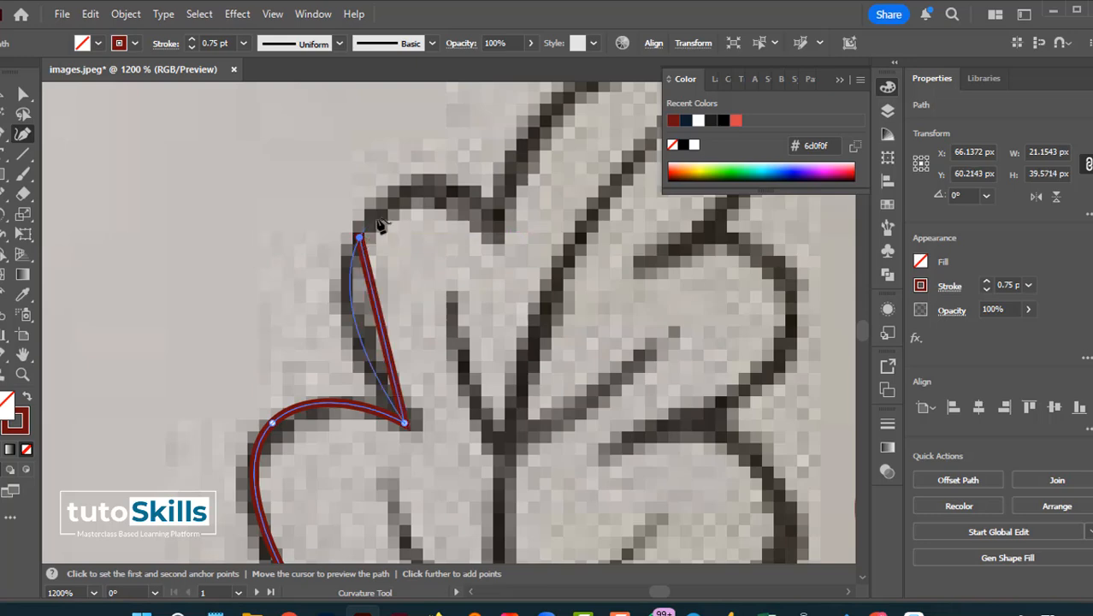
{"action": "left_click", "coordinate": [428, 187]}
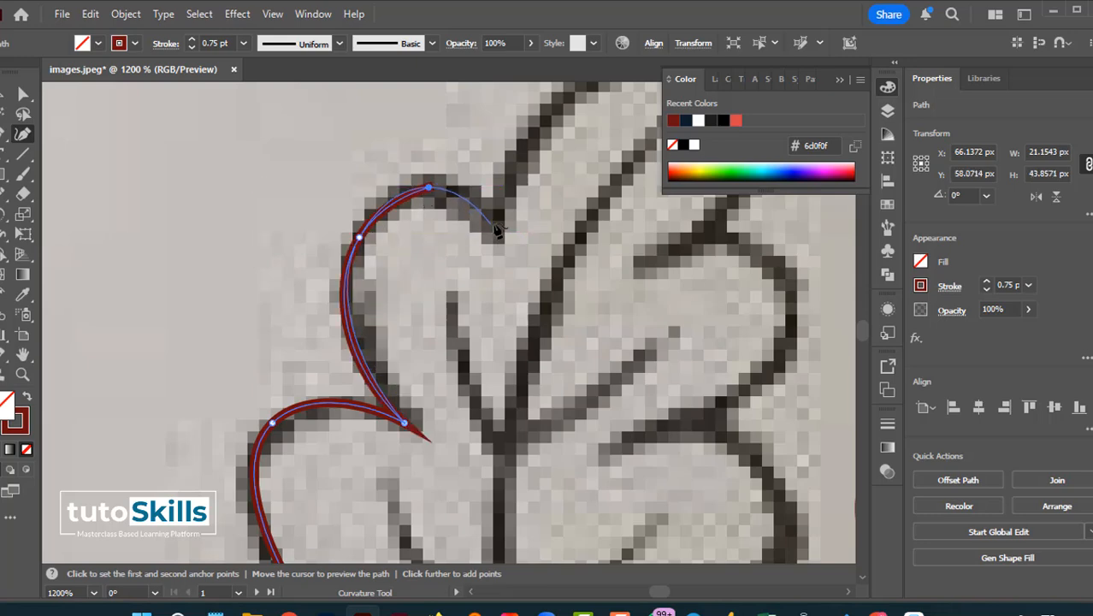
{"action": "left_click", "coordinate": [498, 221]}
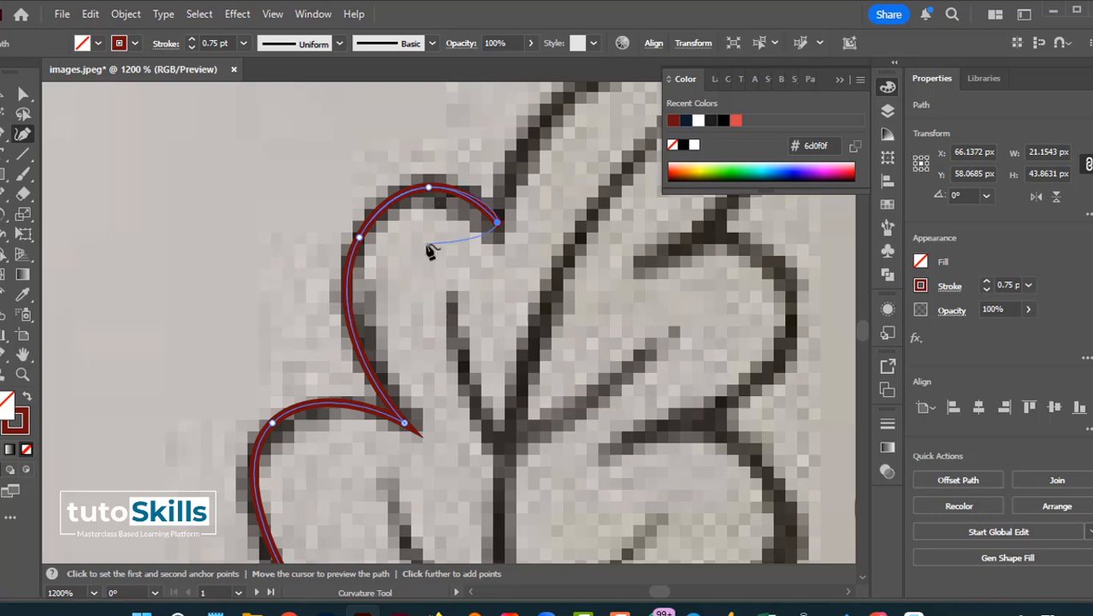
{"action": "scroll", "coordinate": [430, 250], "scroll_direction": "down", "scroll_amount": 3}
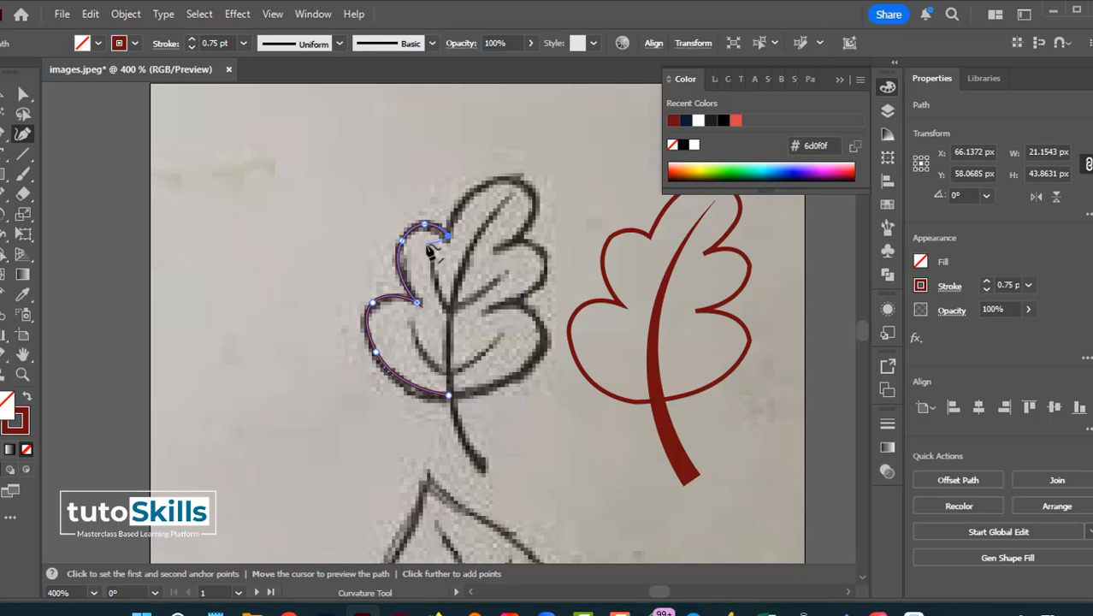
{"action": "key", "text": "v"}
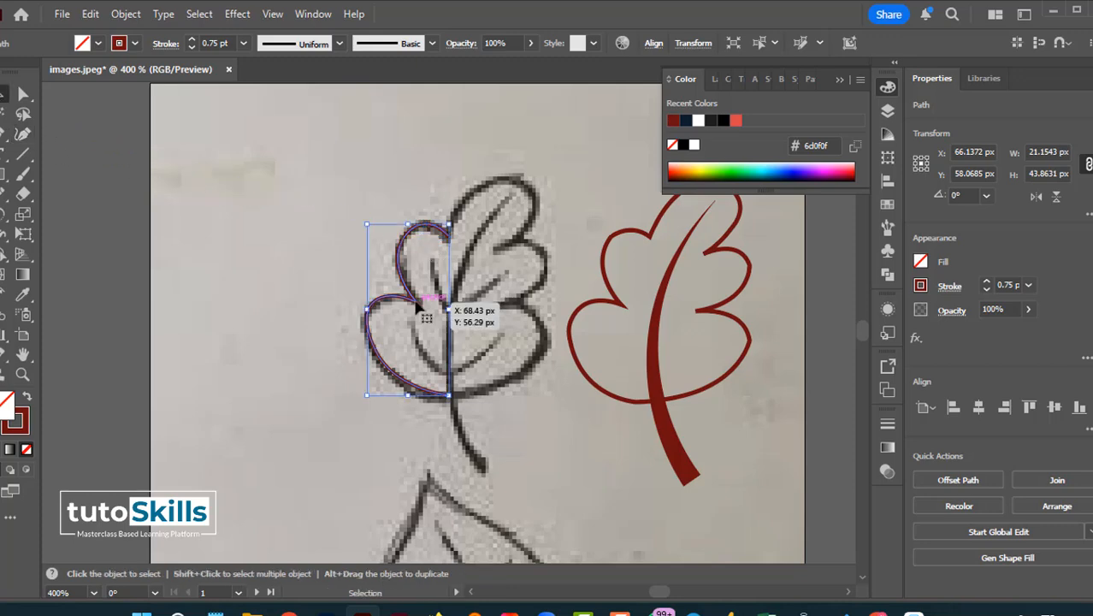